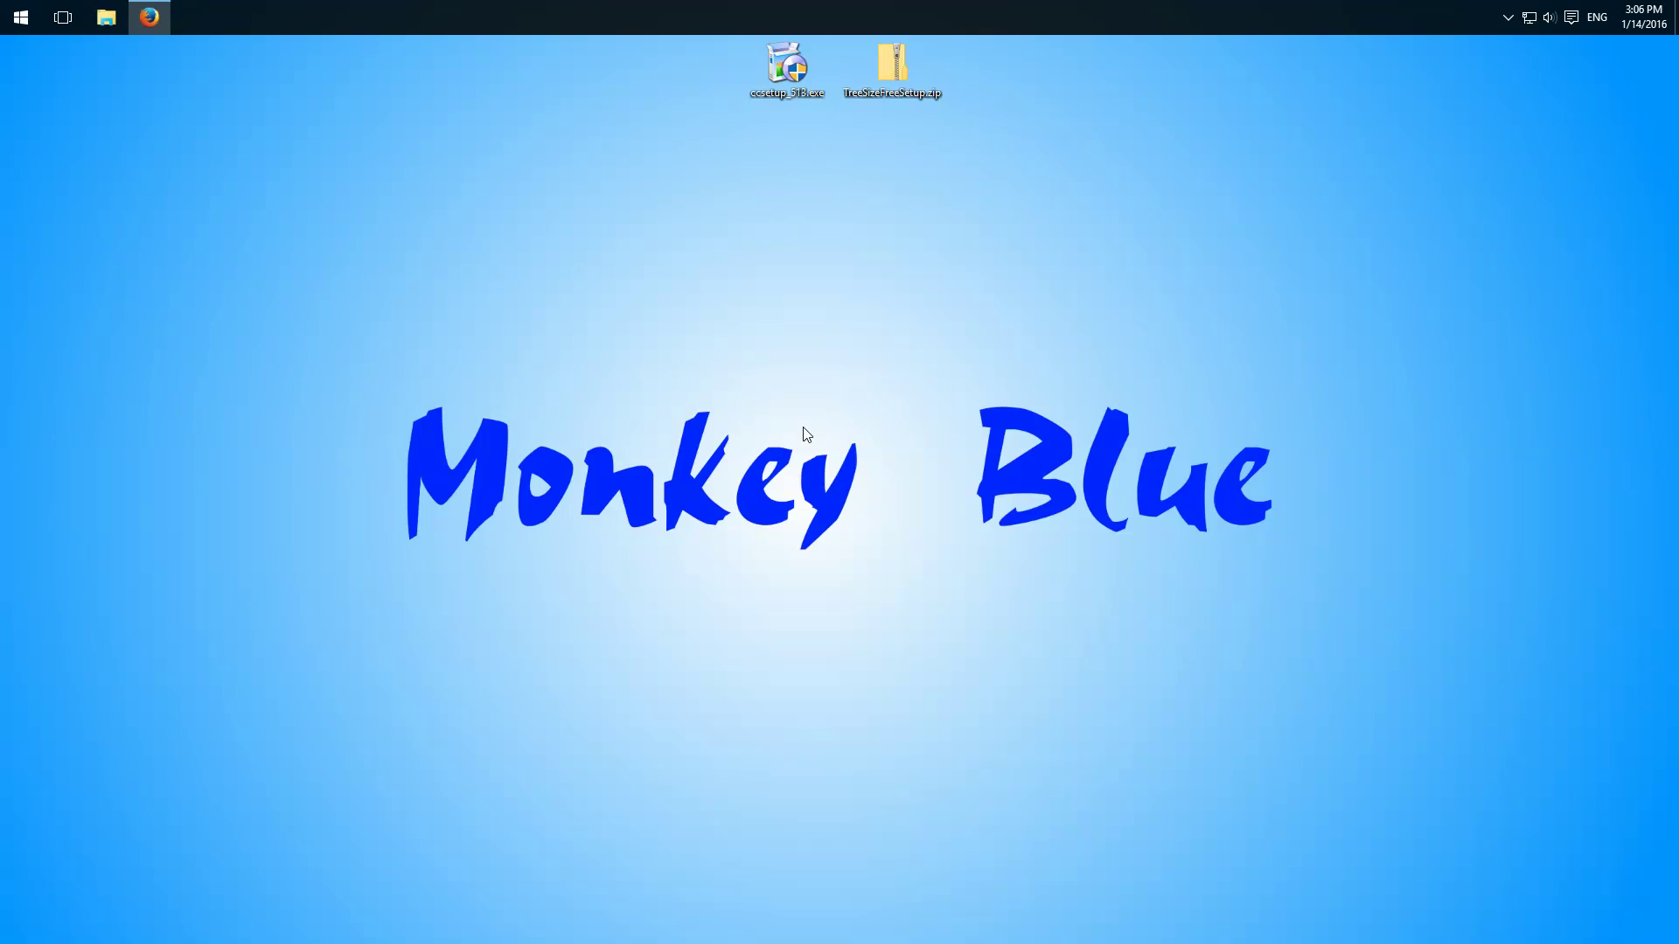
Step: Search 'disk' in Start and scan drive C: with Disk Cleanup, listing up to 4.02 GB of deletable files
click(739, 417)
click(20, 17)
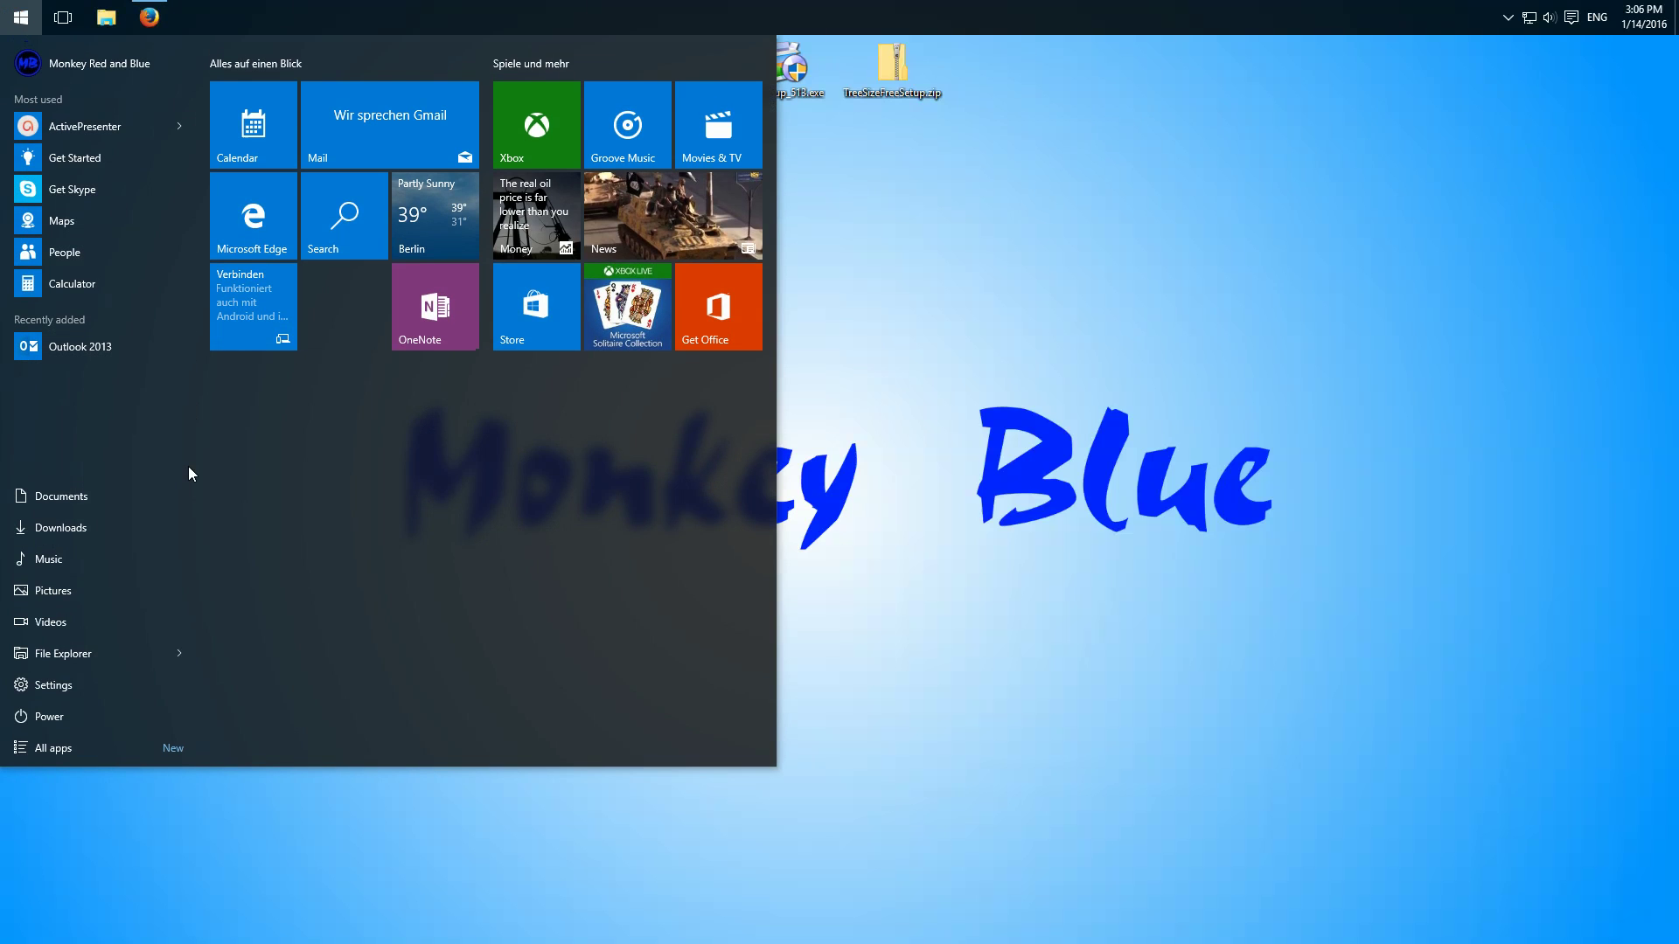
text(disk)
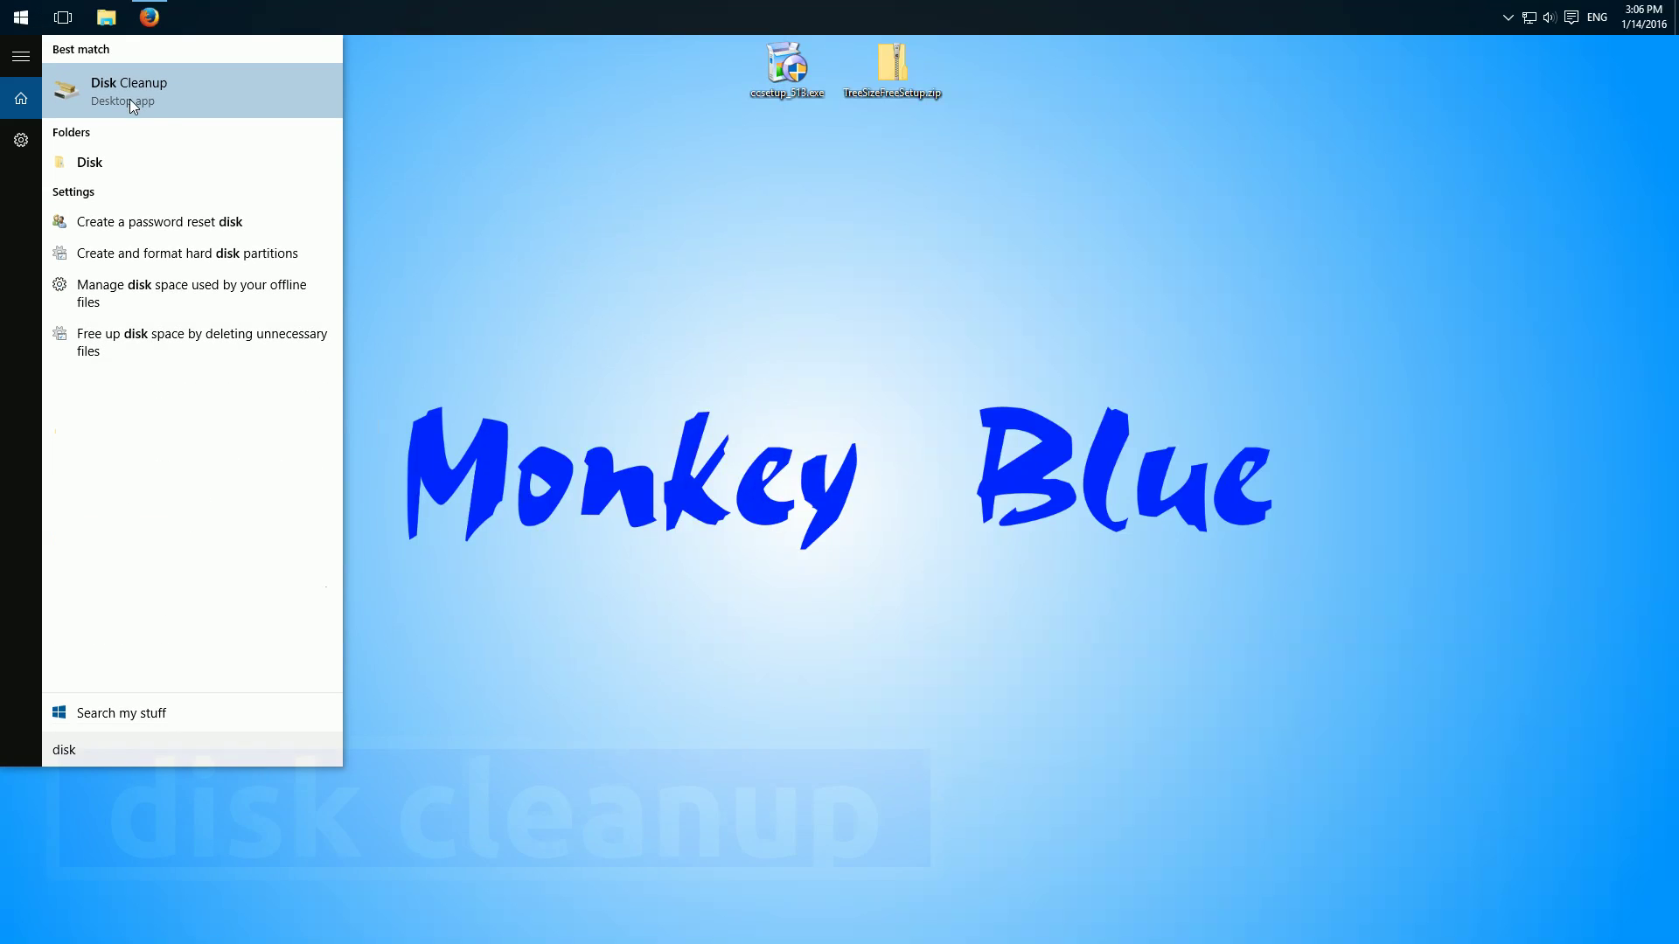
click(145, 92)
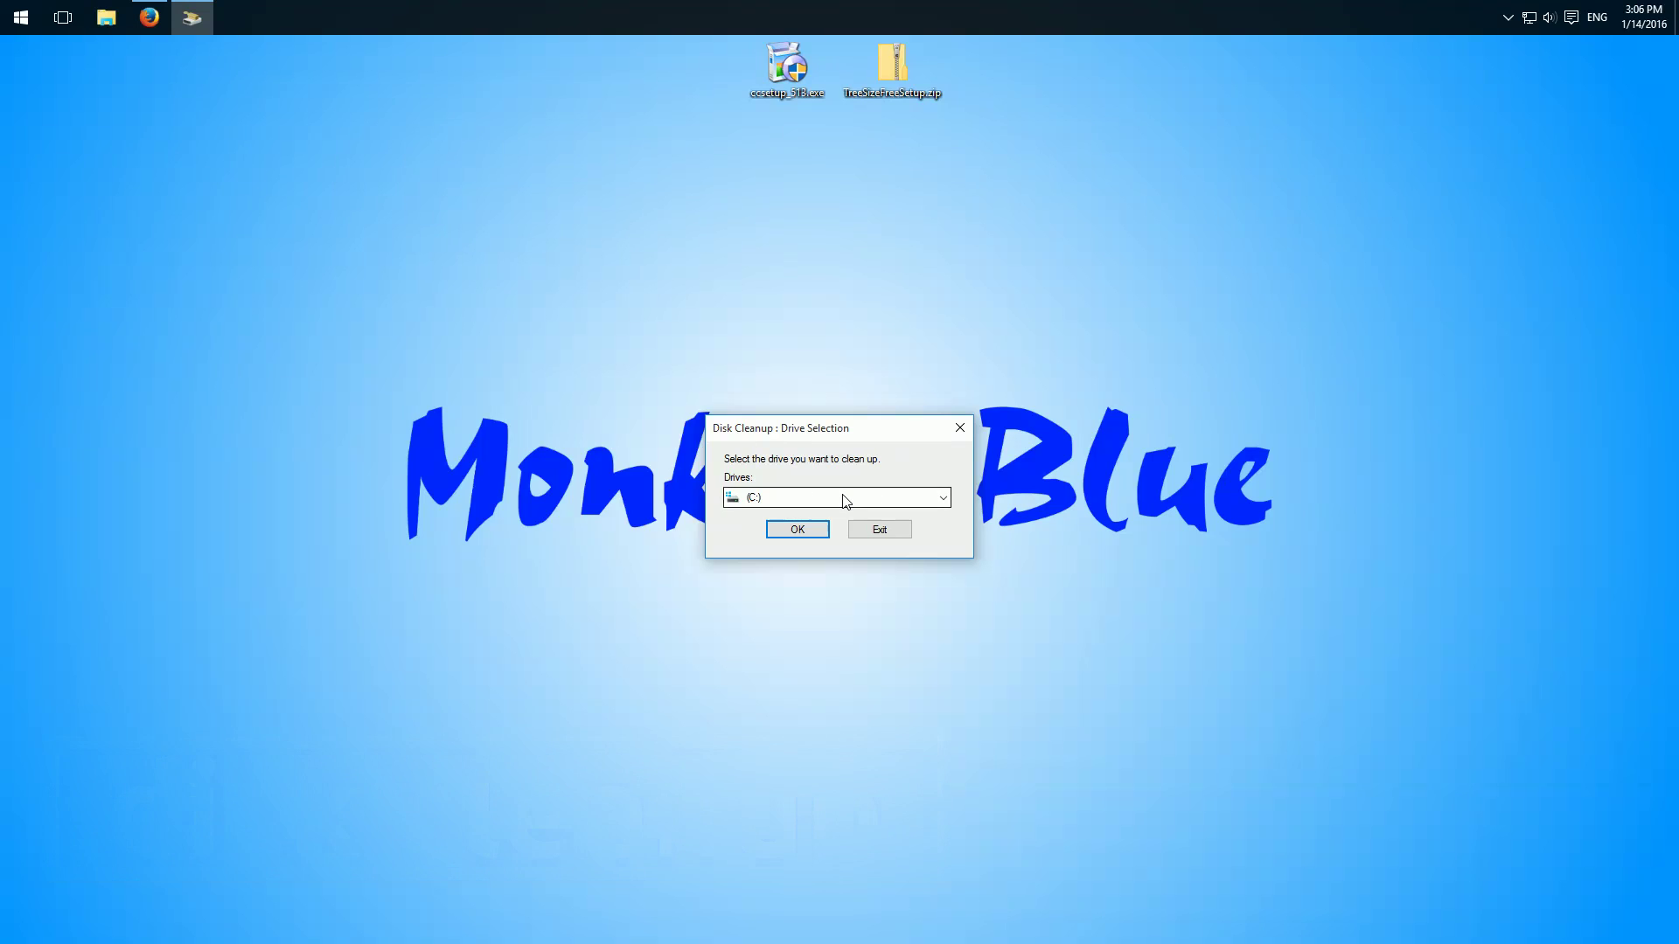
click(845, 500)
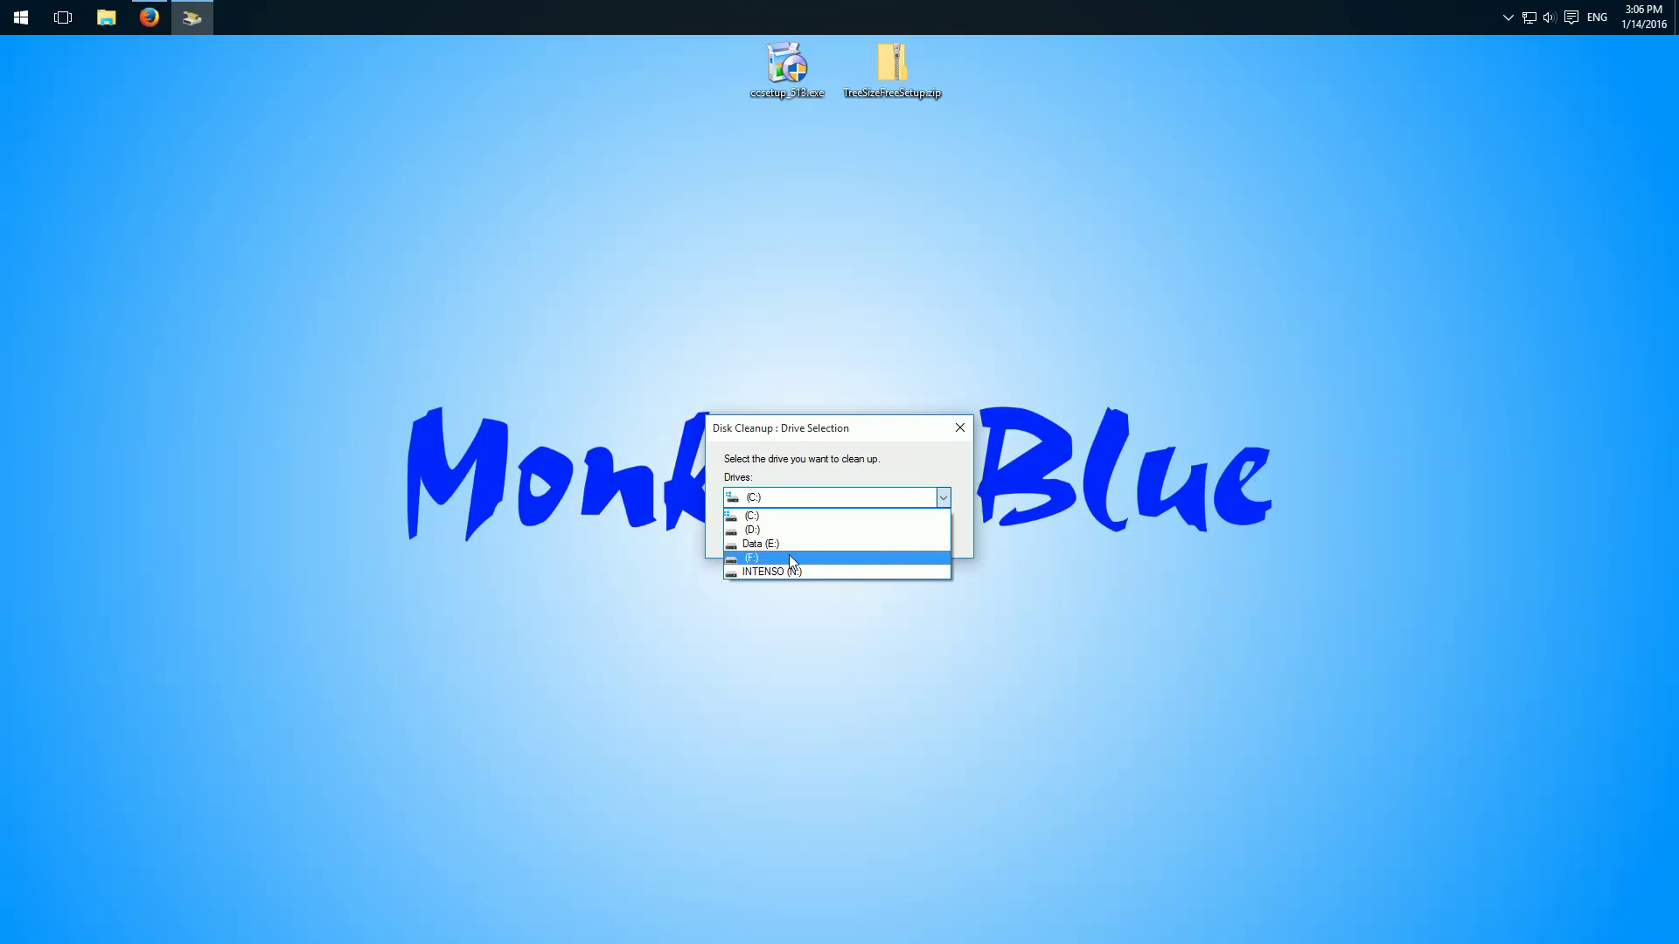
click(788, 523)
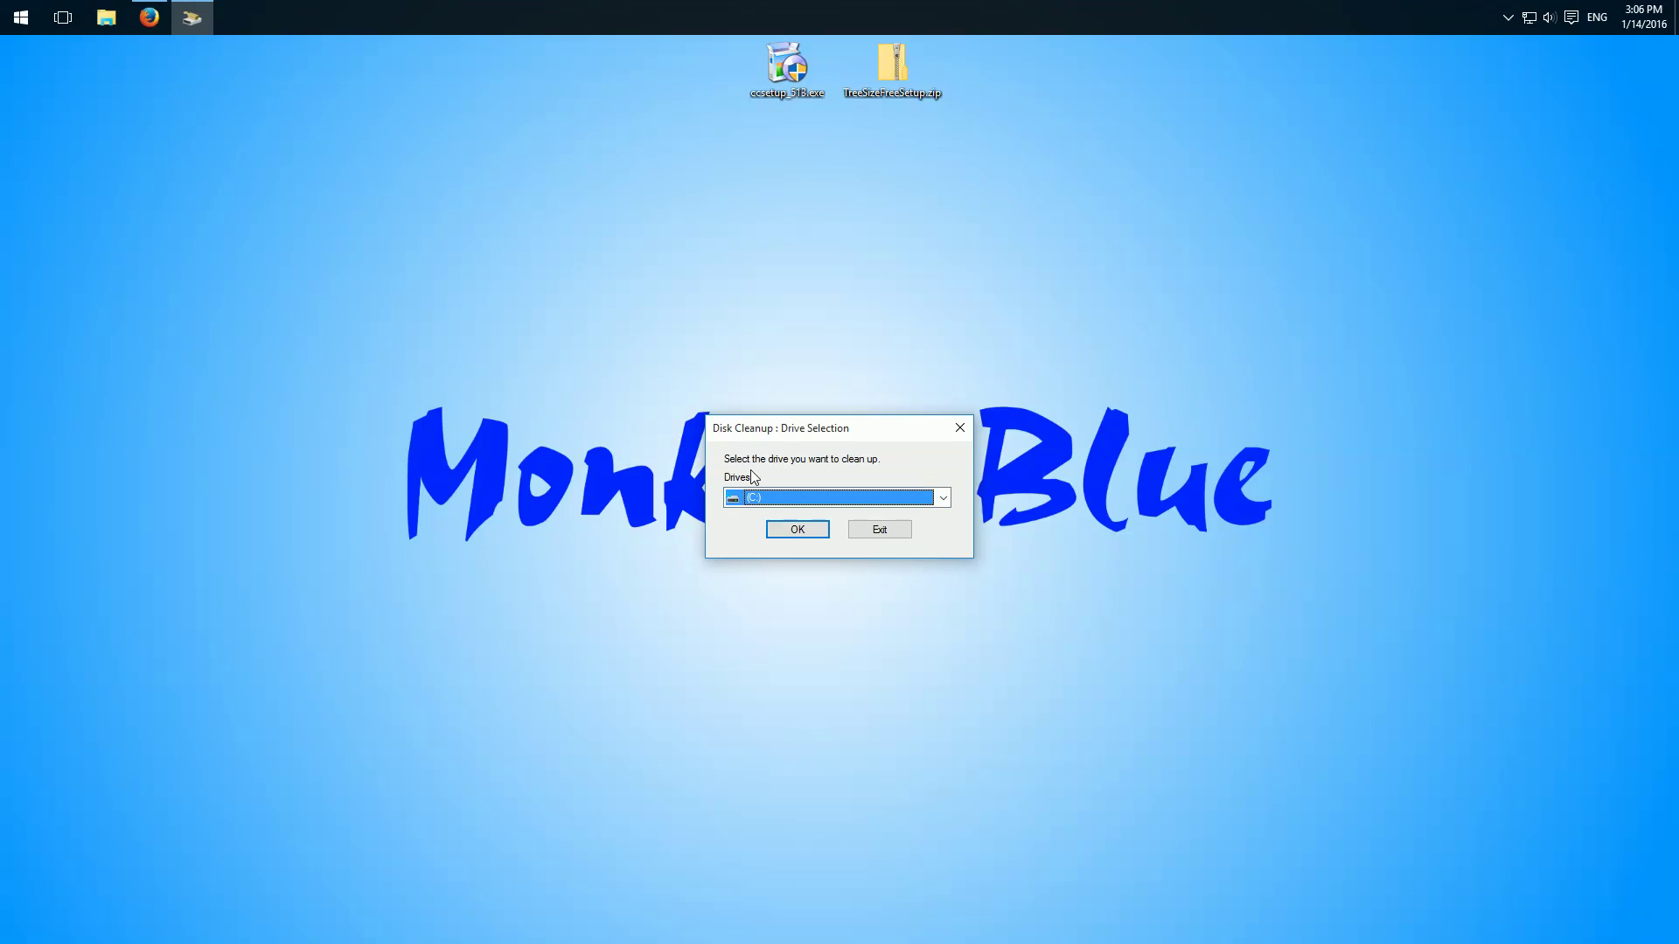
click(799, 530)
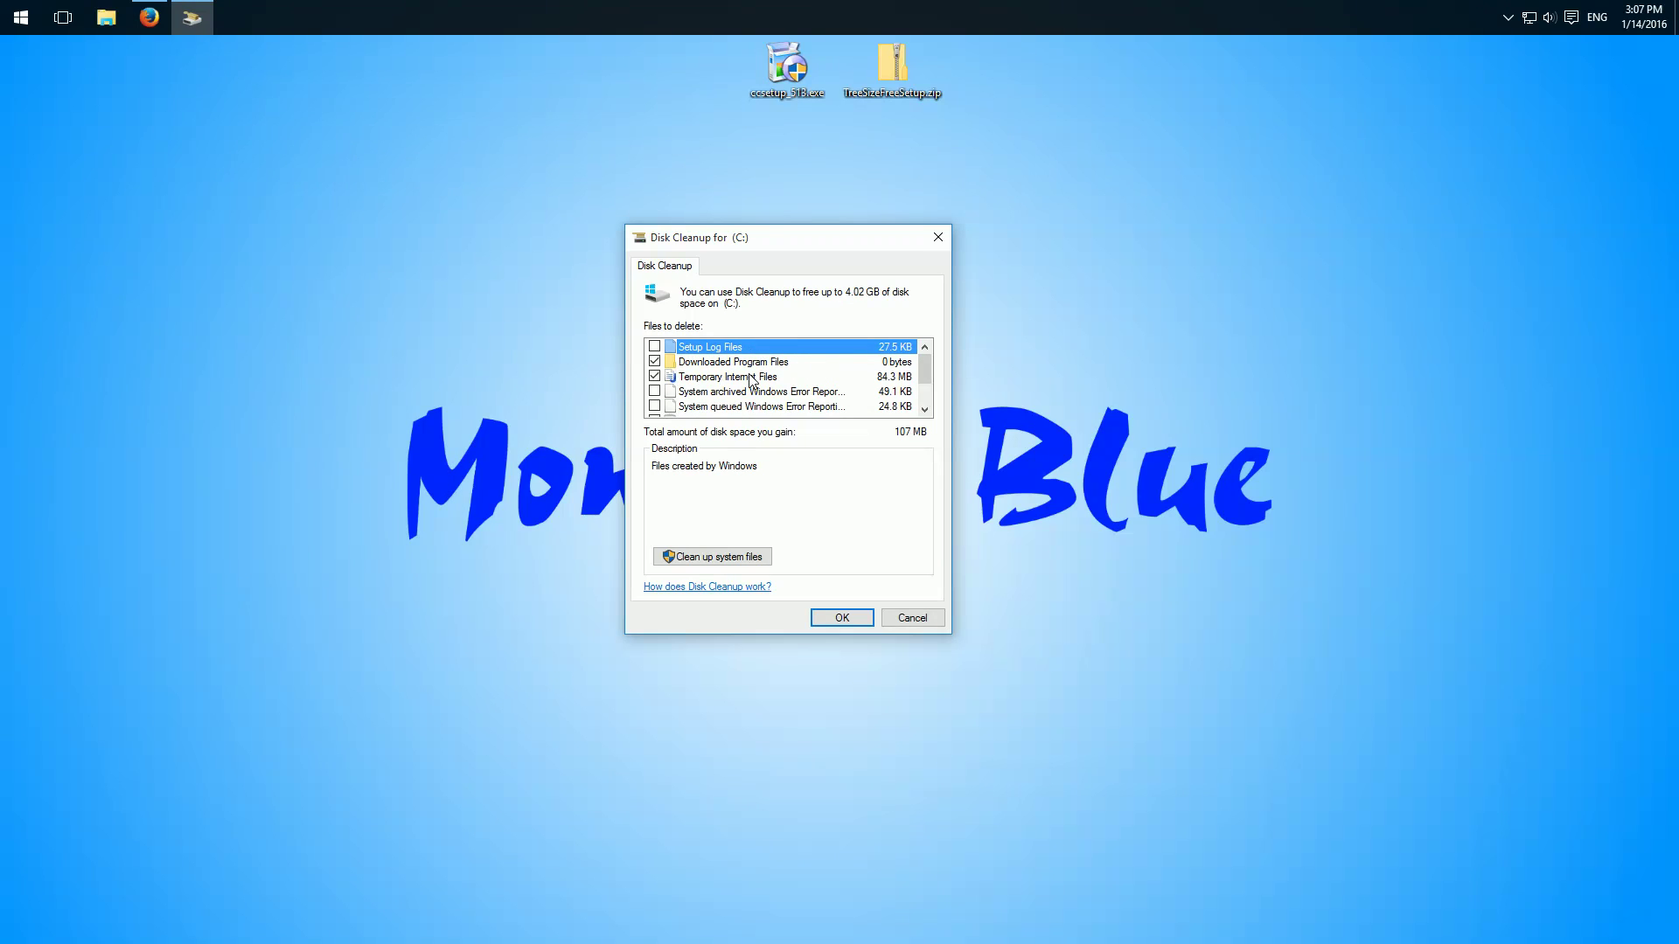
Step: Select the 3.91 GB Recycle Bin entry in Disk Cleanup's file list to show its description
scroll(750, 378, down, 1)
click(778, 376)
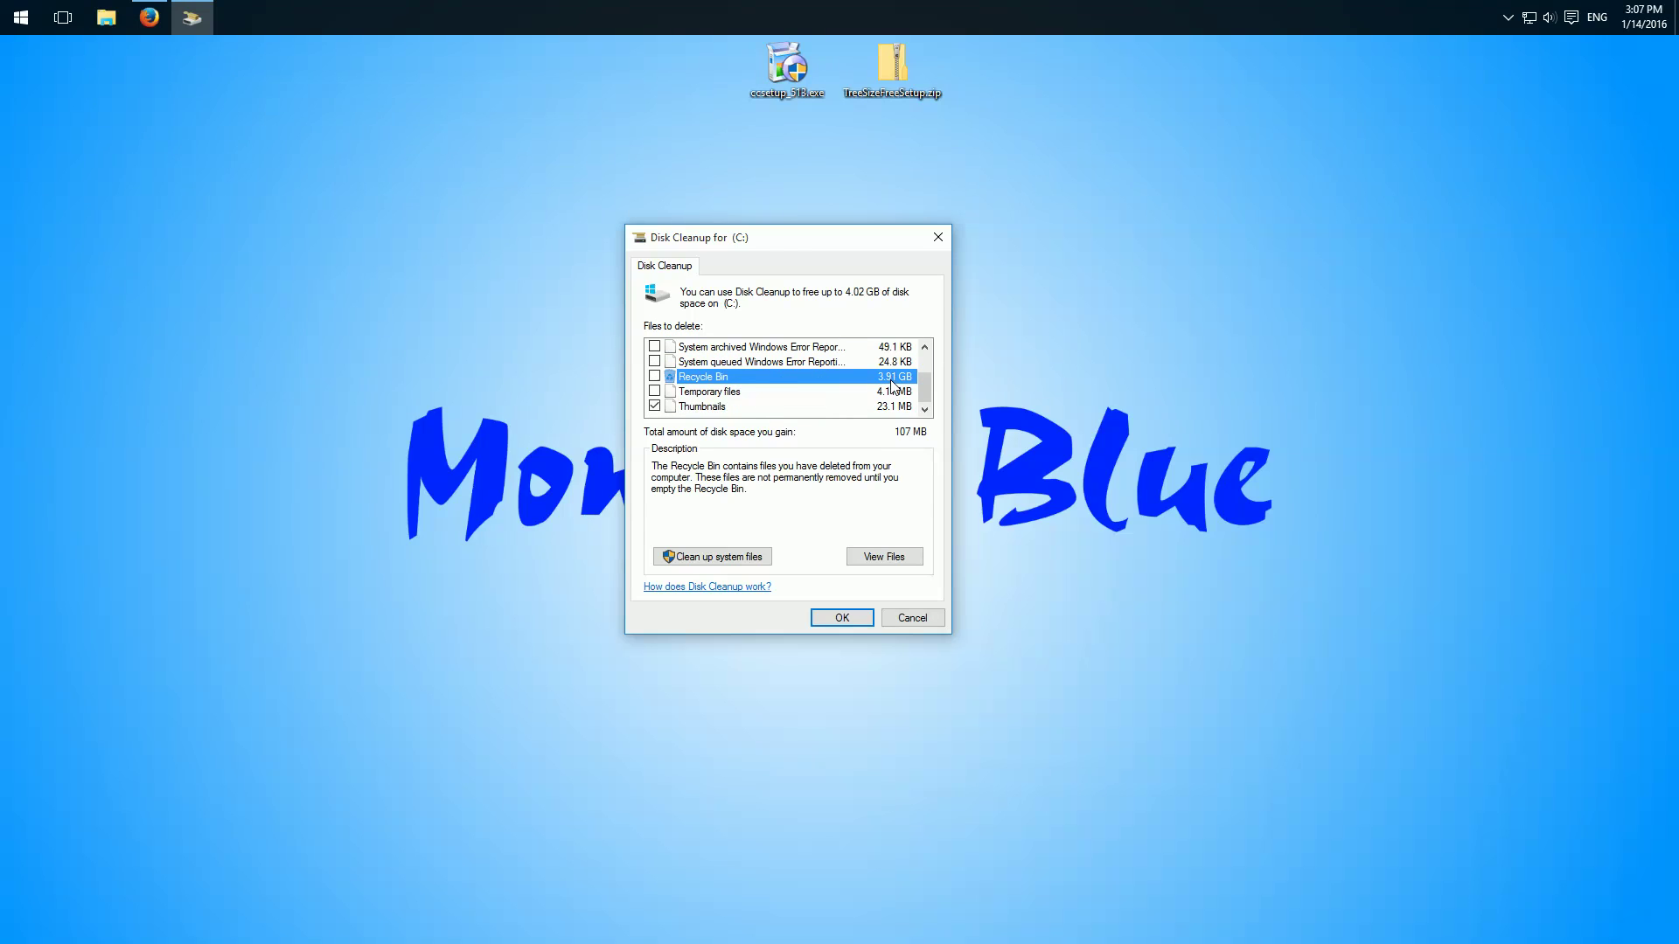
scroll(894, 378, up, 1)
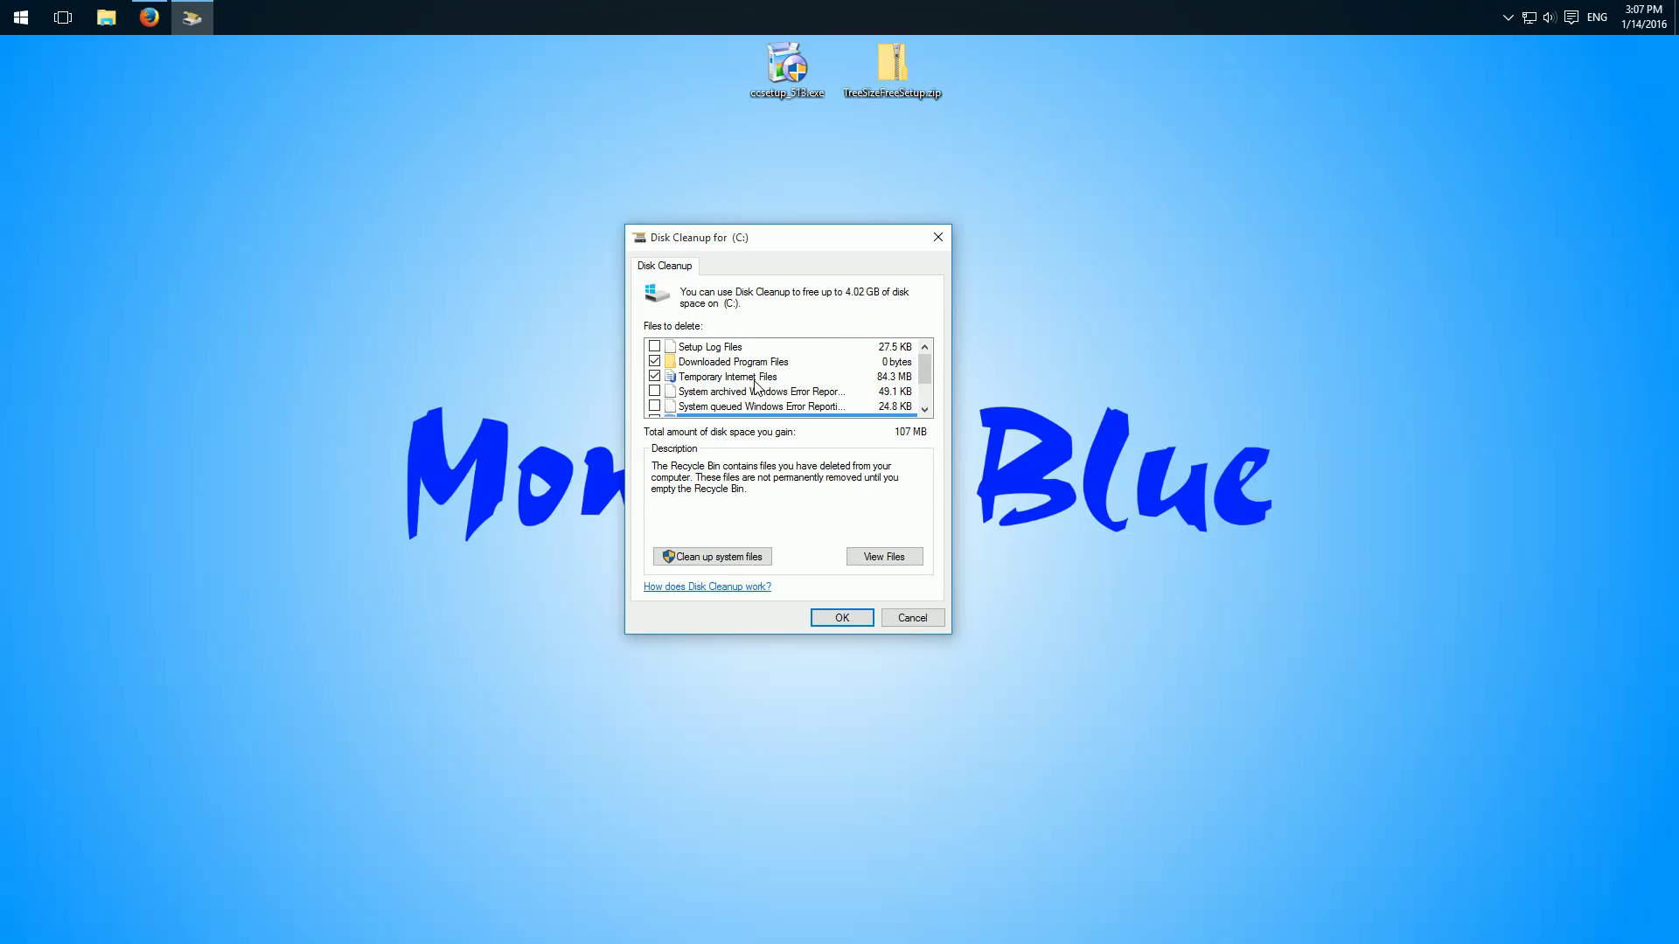
scroll(743, 362, down, 1)
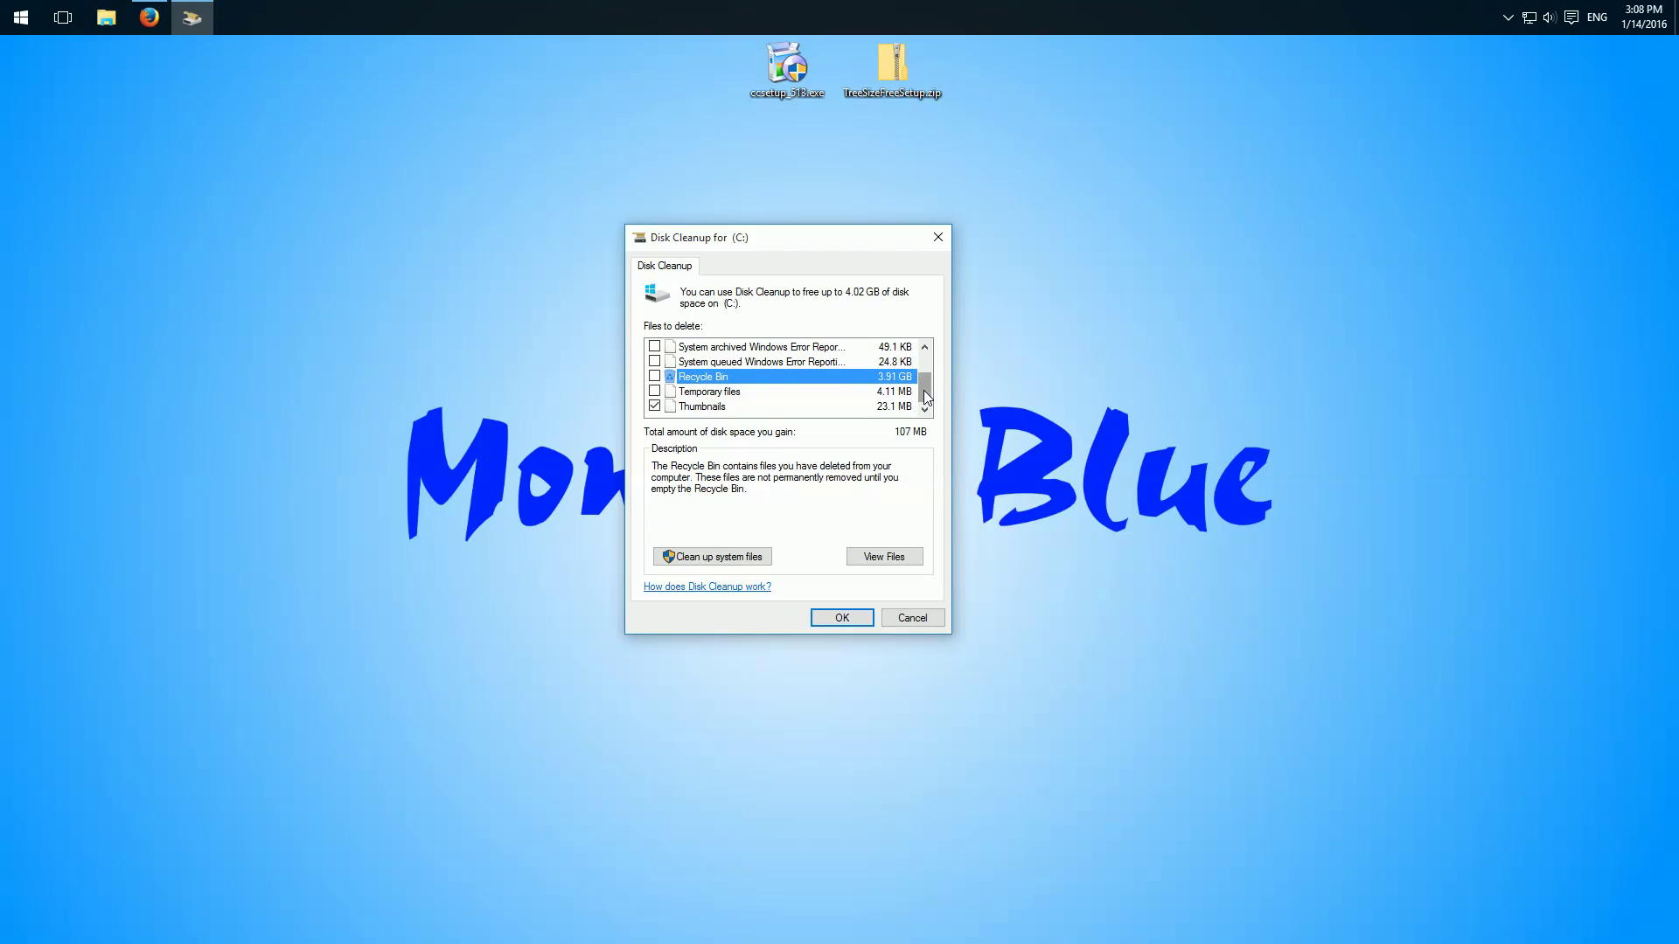
drag(923, 390, 927, 365)
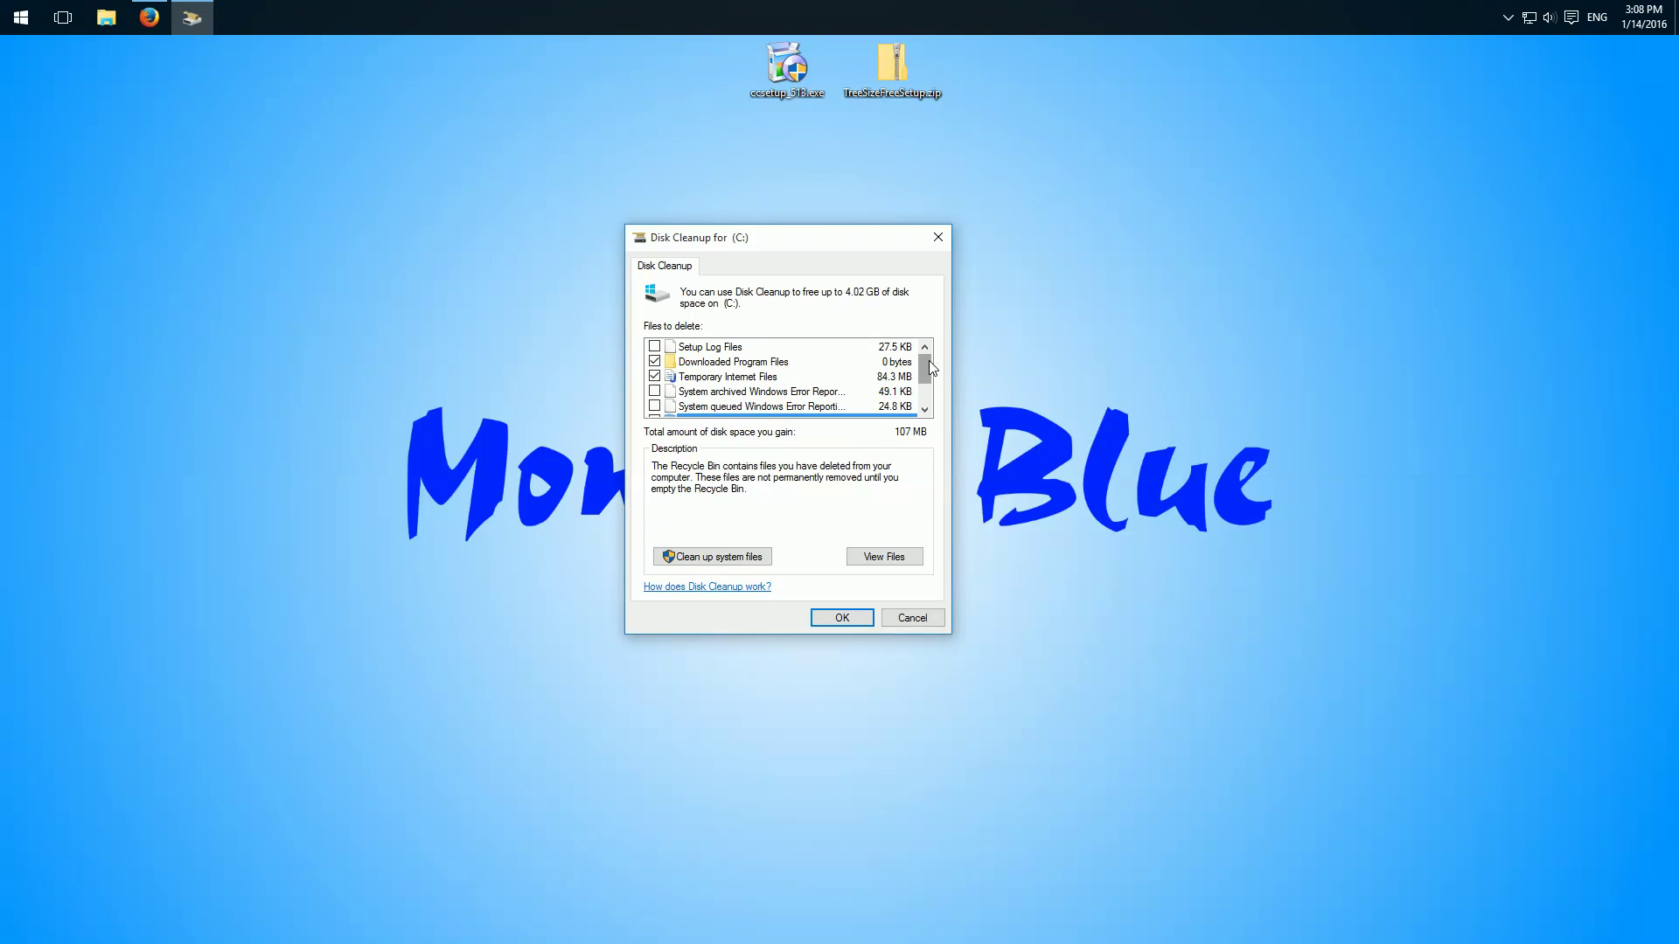
drag(927, 364, 922, 391)
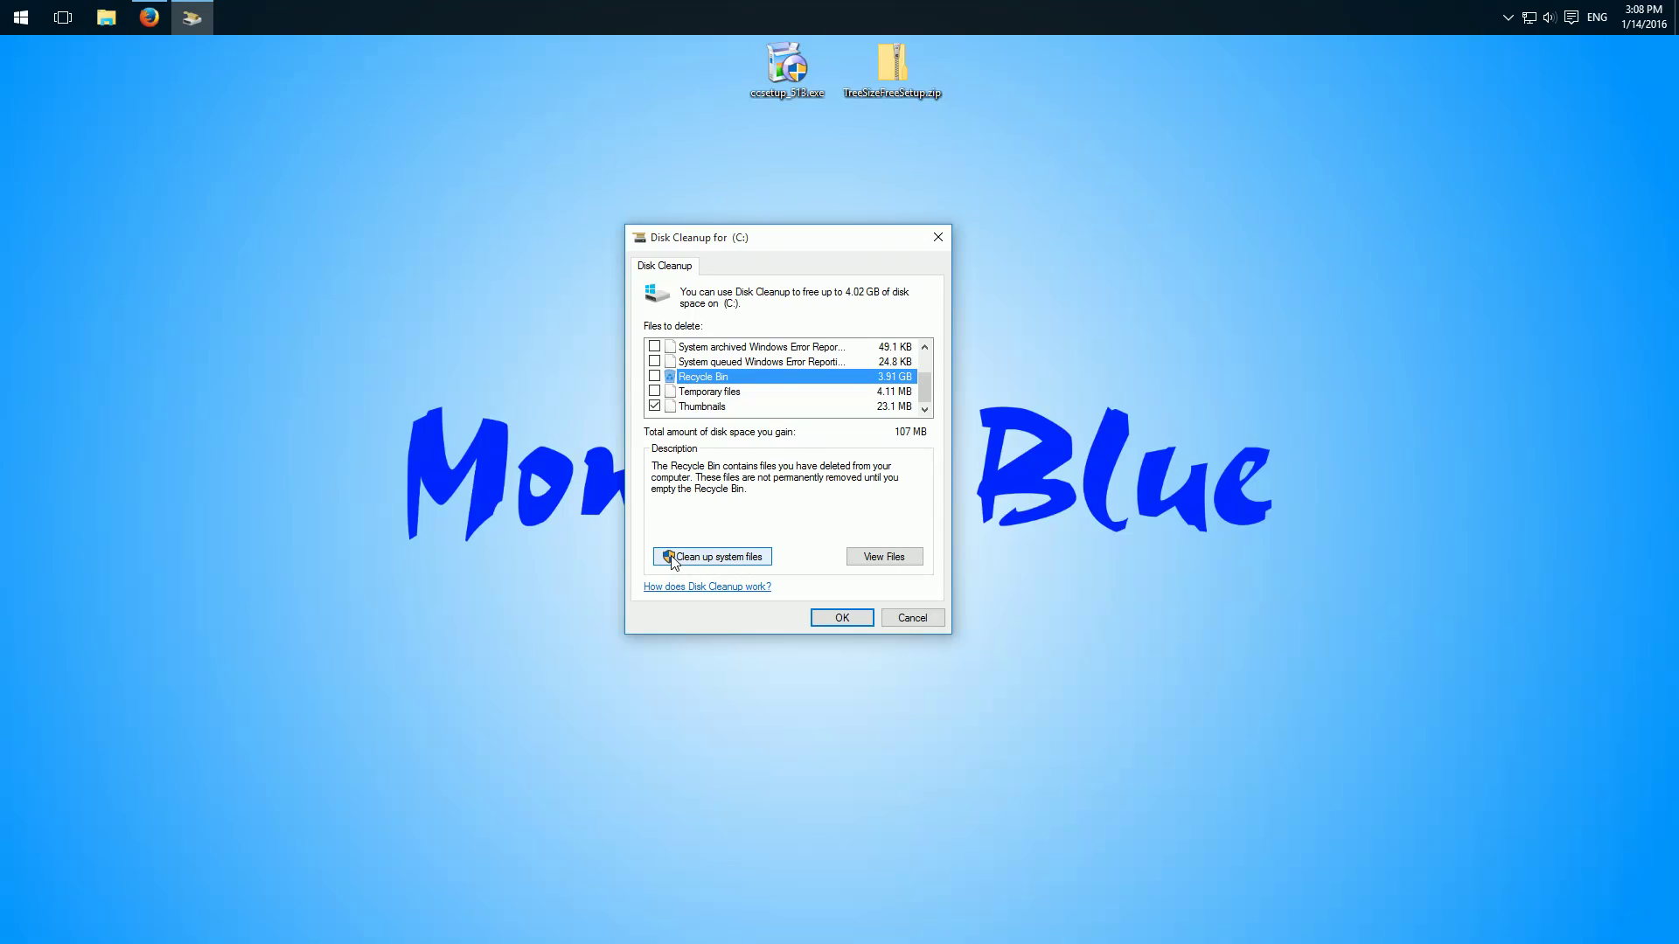
Step: Rescan drive C: including system files, then exit Disk Cleanup without deleting anything
click(727, 558)
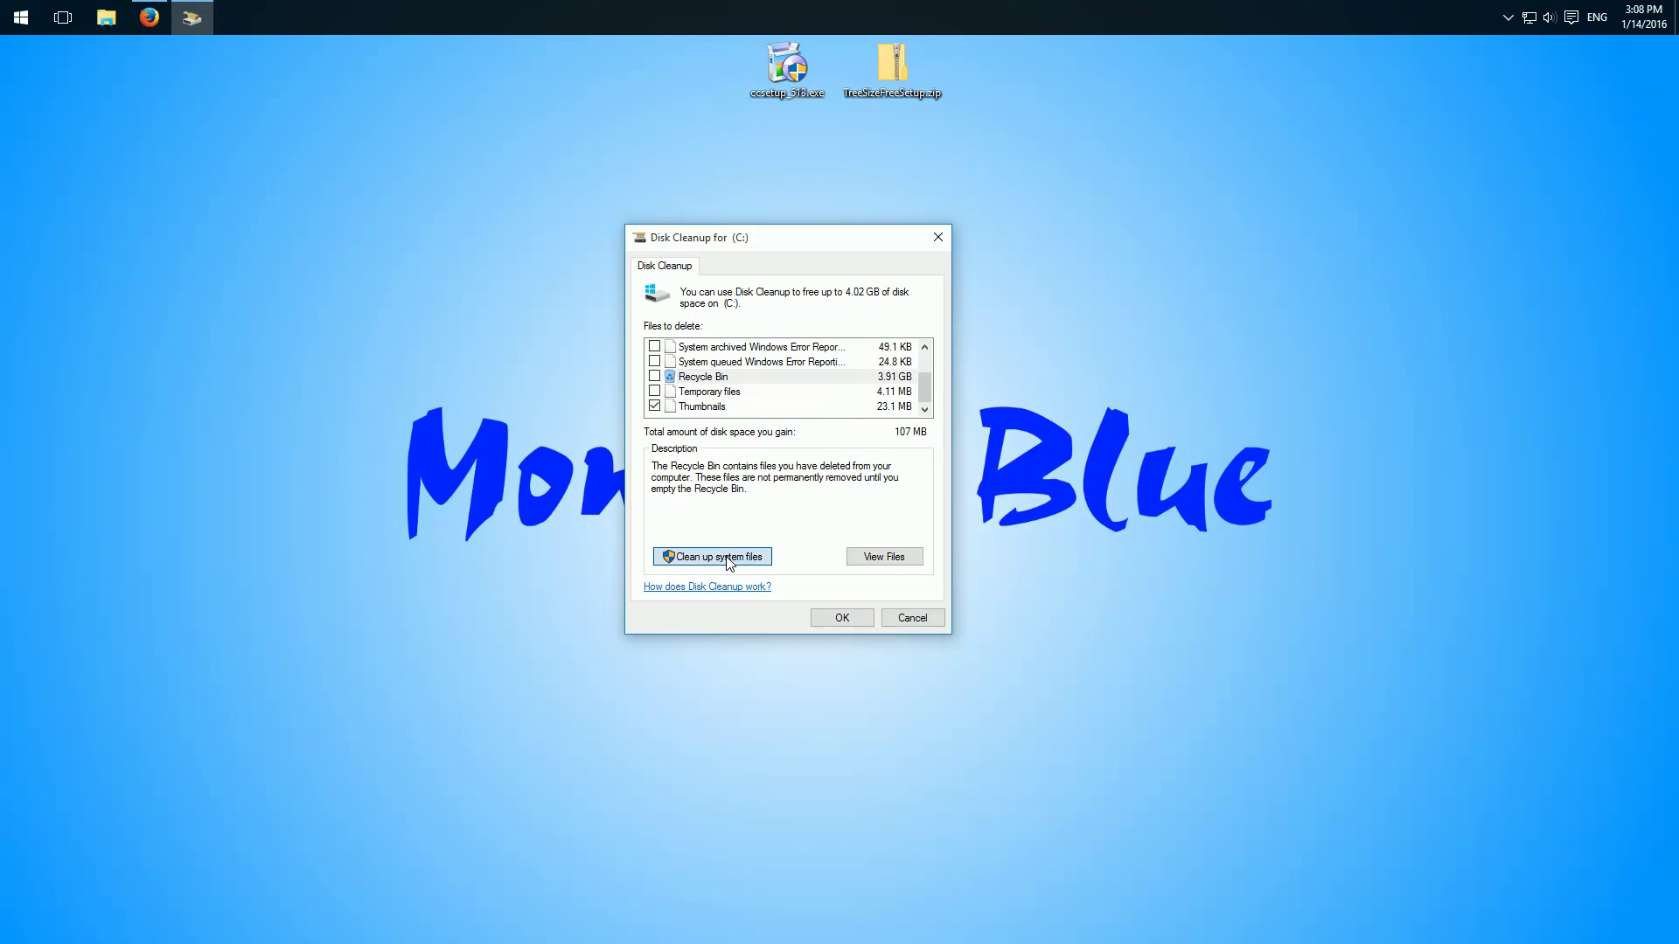
click(819, 498)
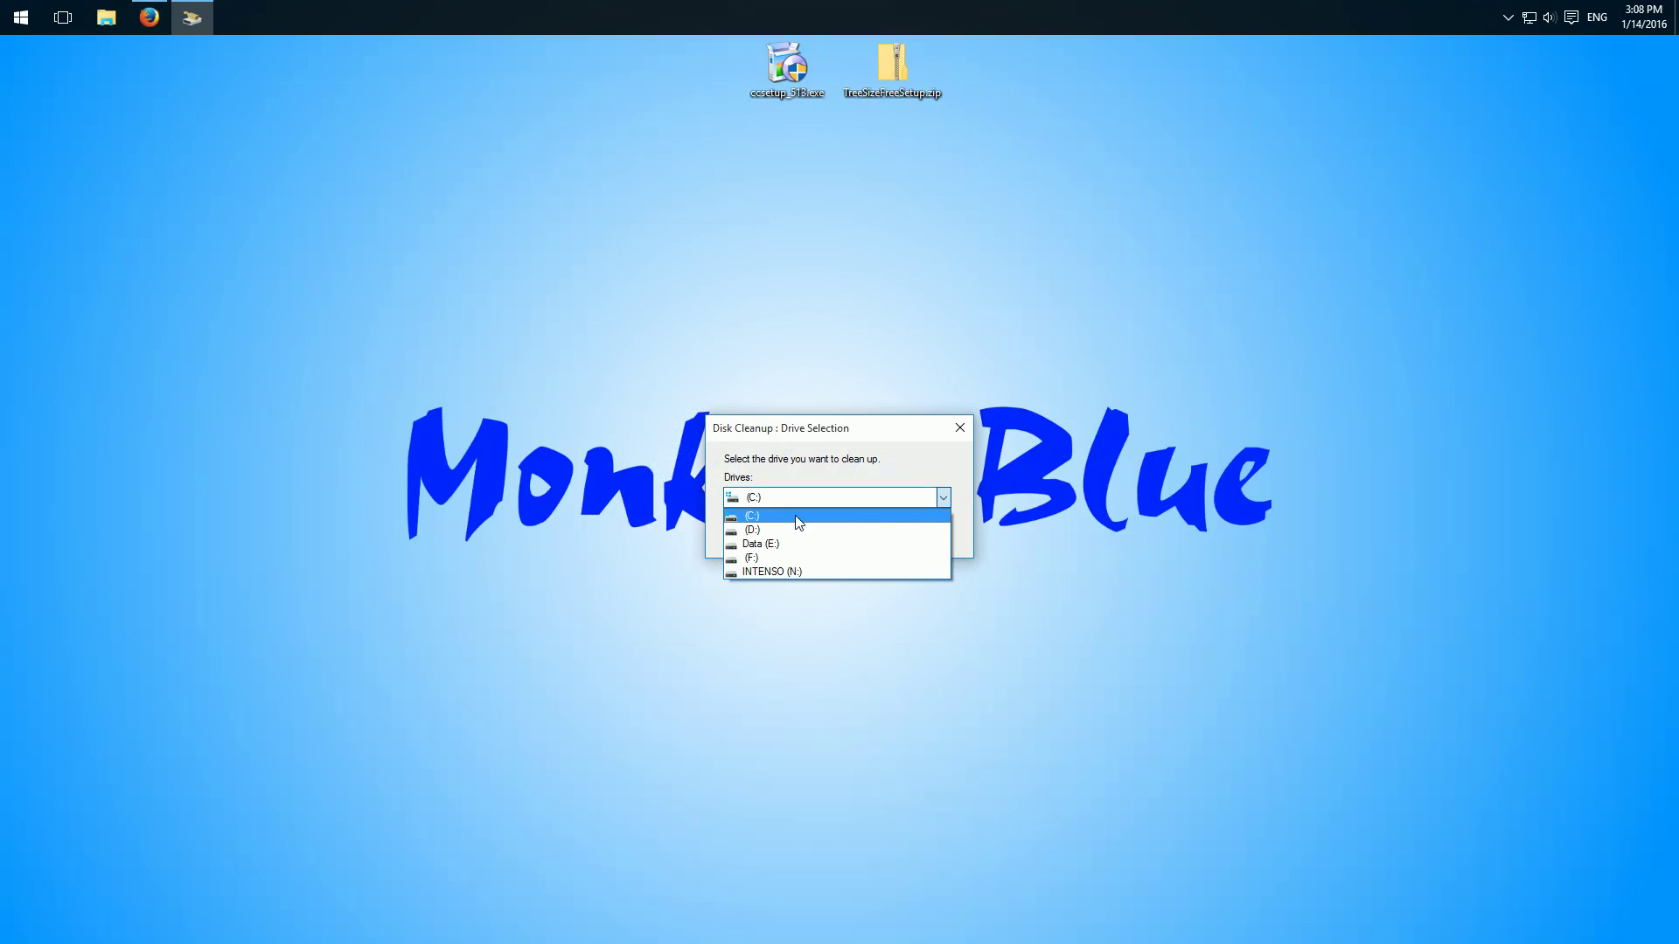
click(819, 510)
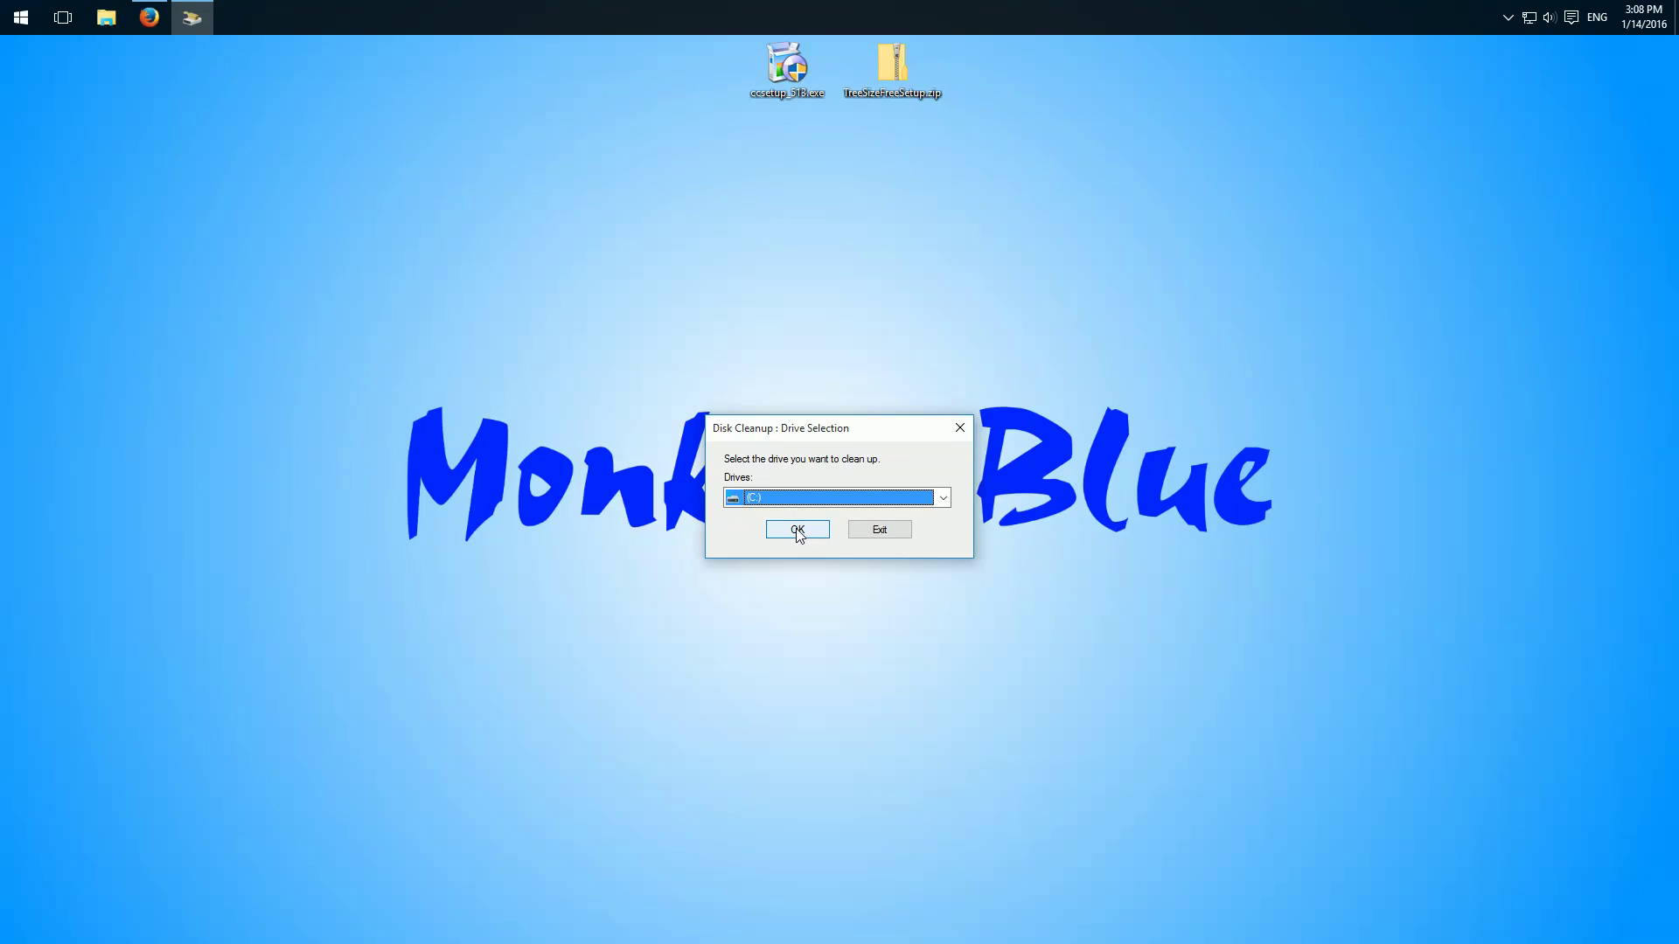
click(877, 529)
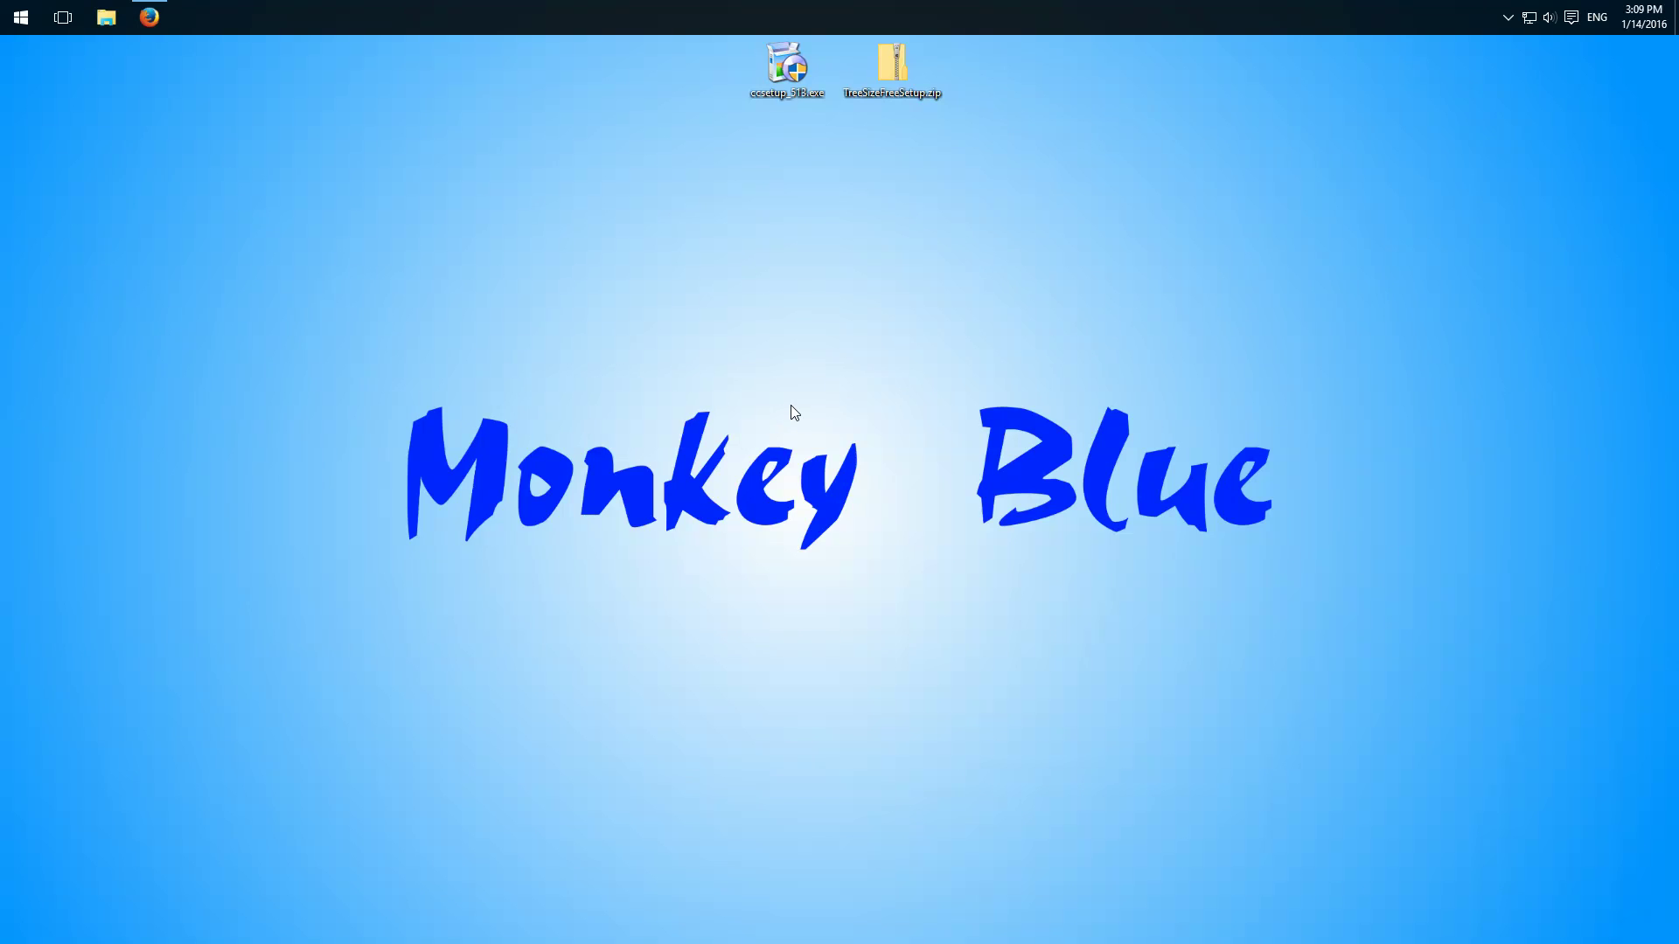
right_click(21, 17)
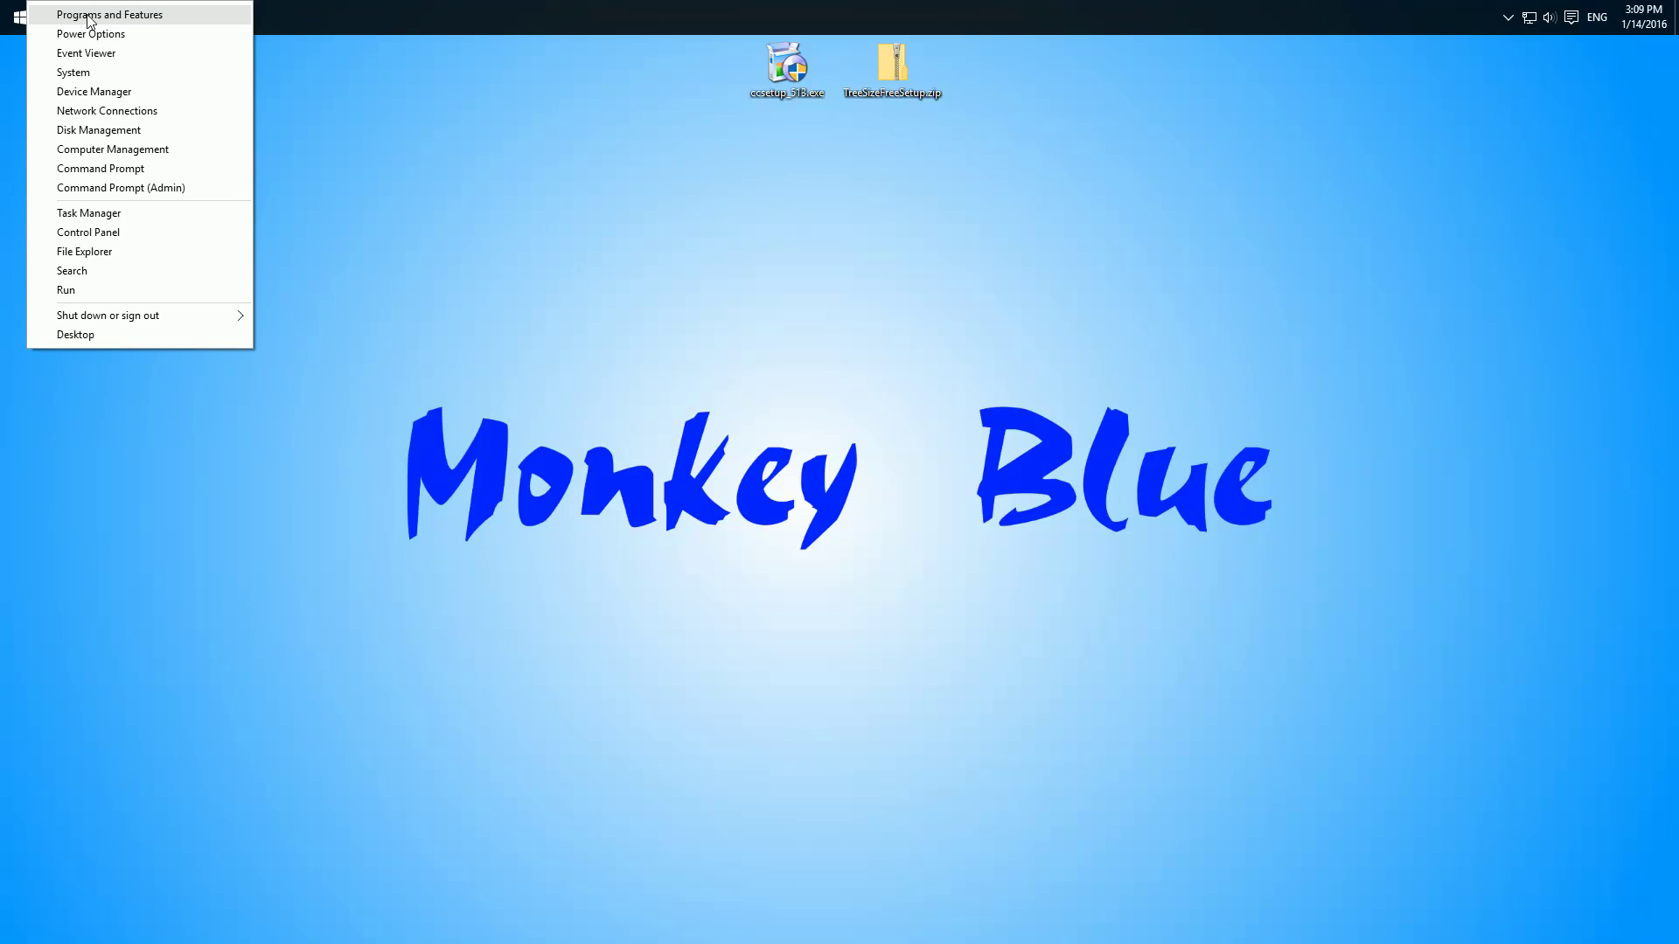
click(87, 72)
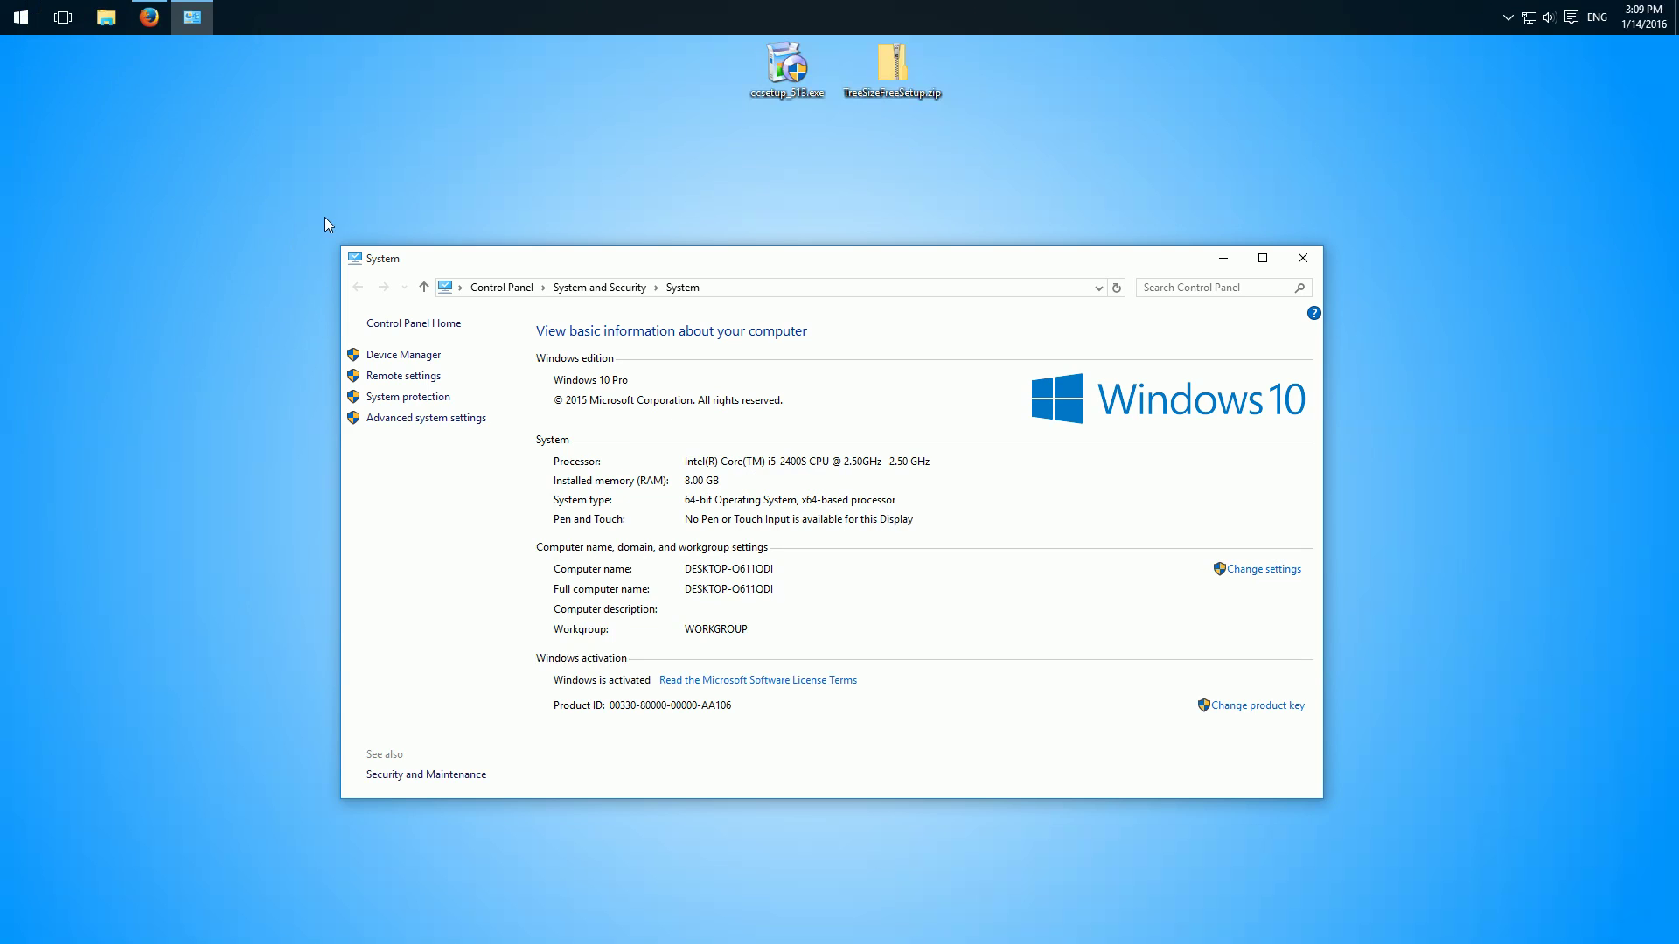
click(392, 405)
click(384, 413)
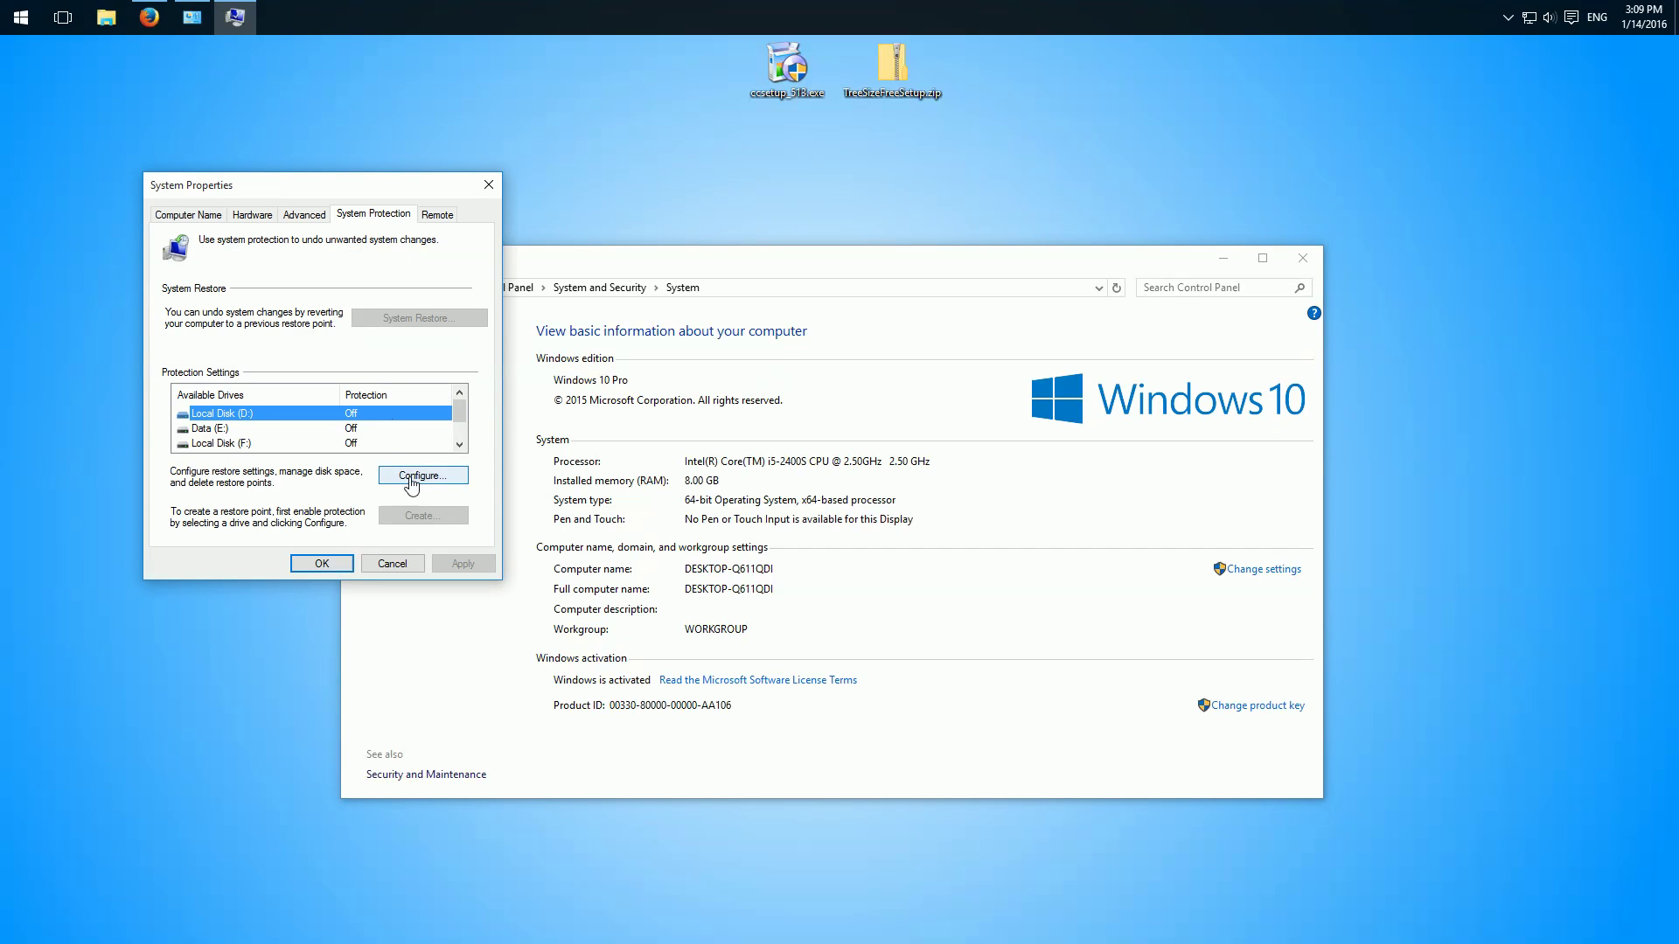
click(411, 477)
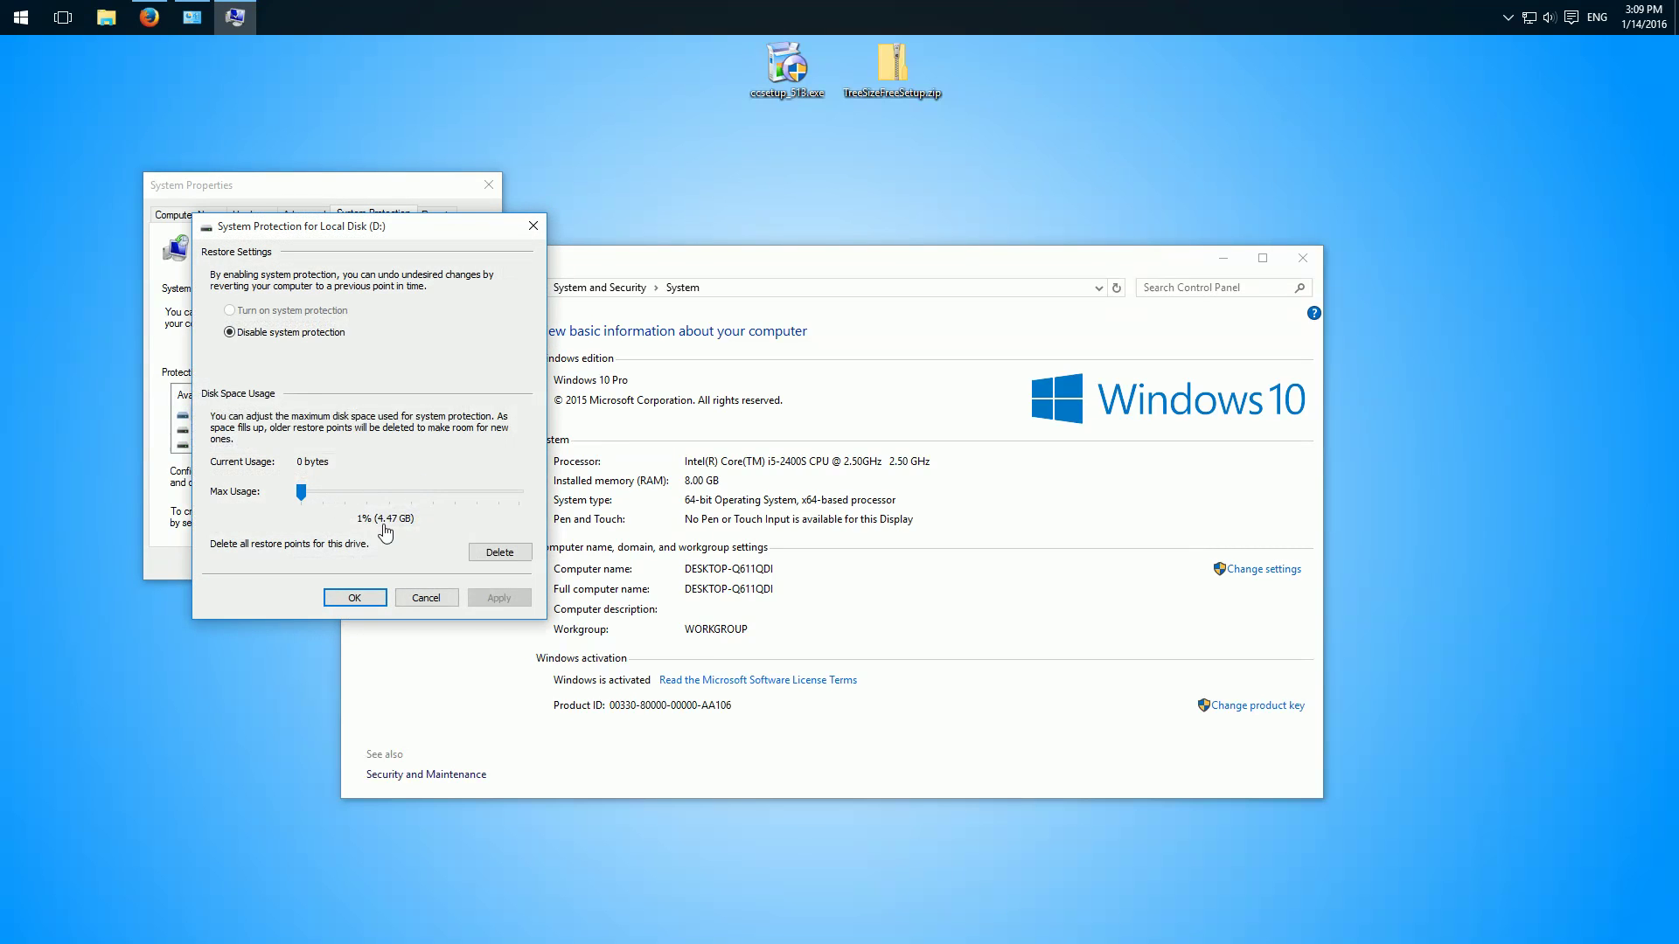
click(300, 494)
drag(303, 497, 313, 499)
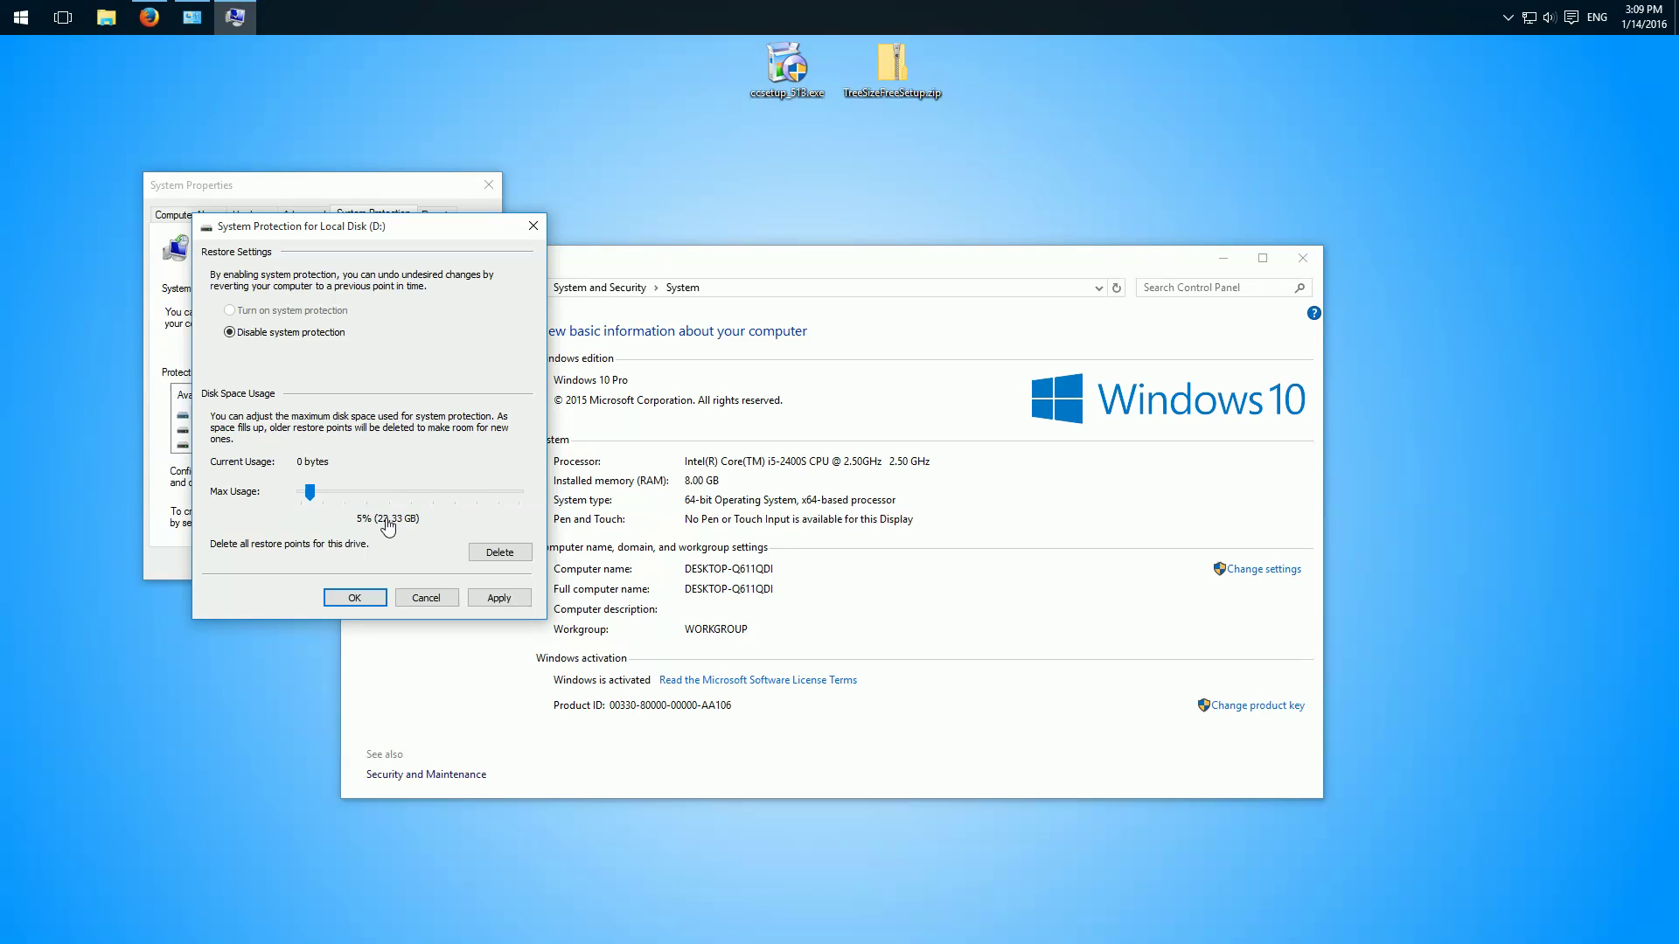
click(297, 492)
click(495, 600)
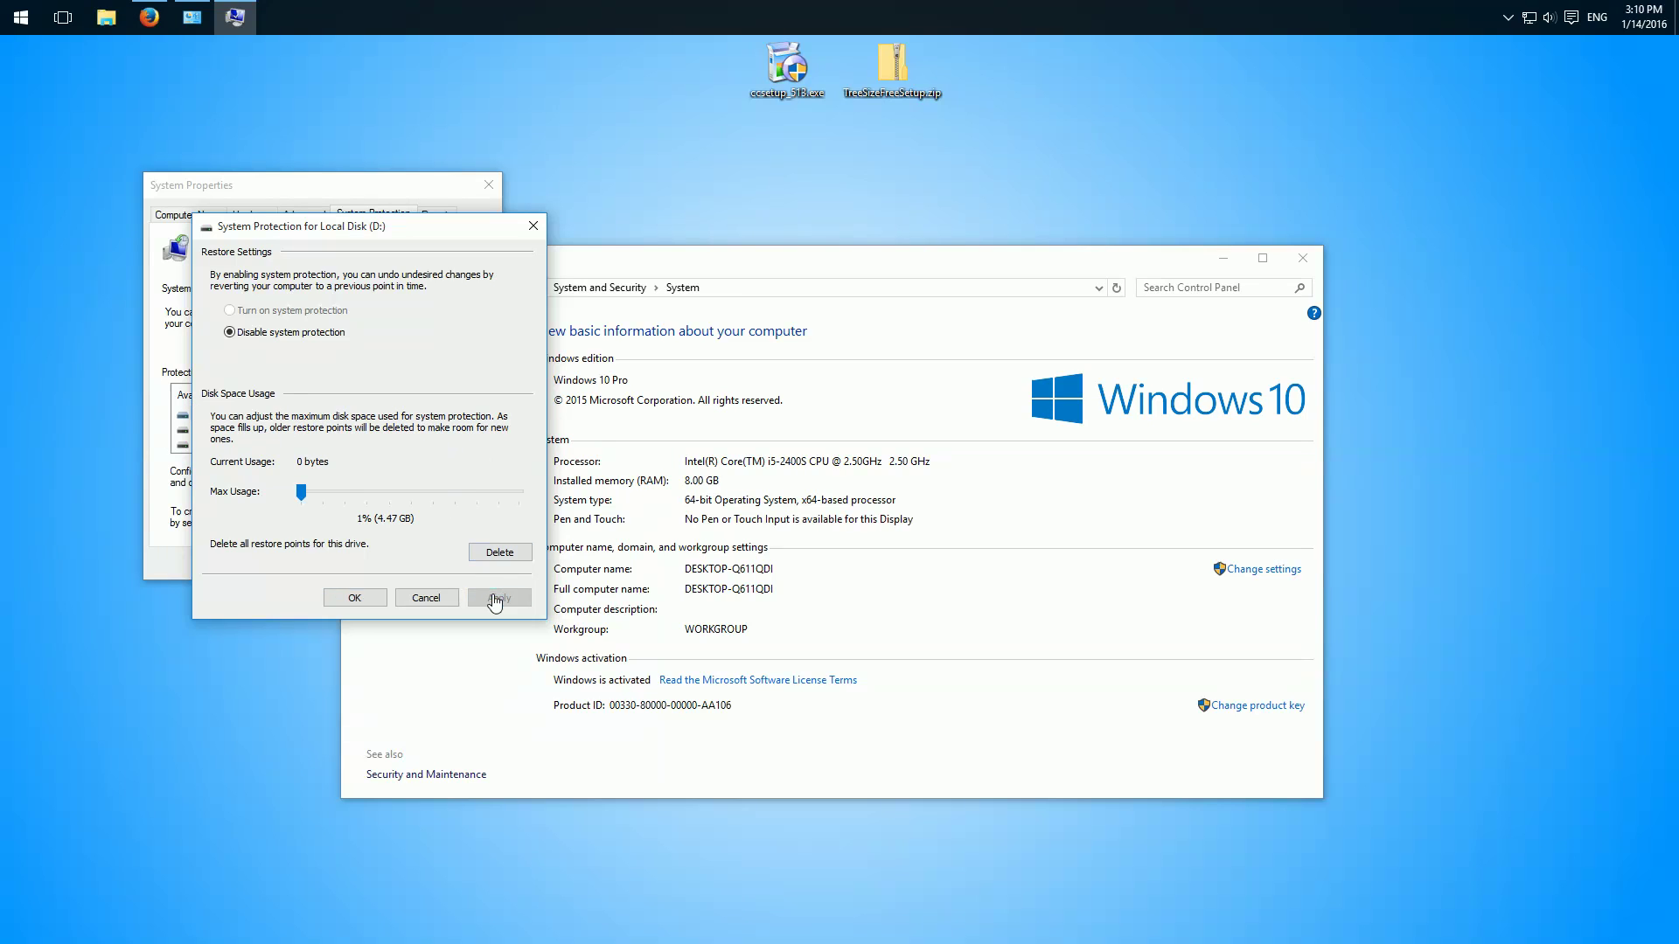
click(358, 599)
click(325, 564)
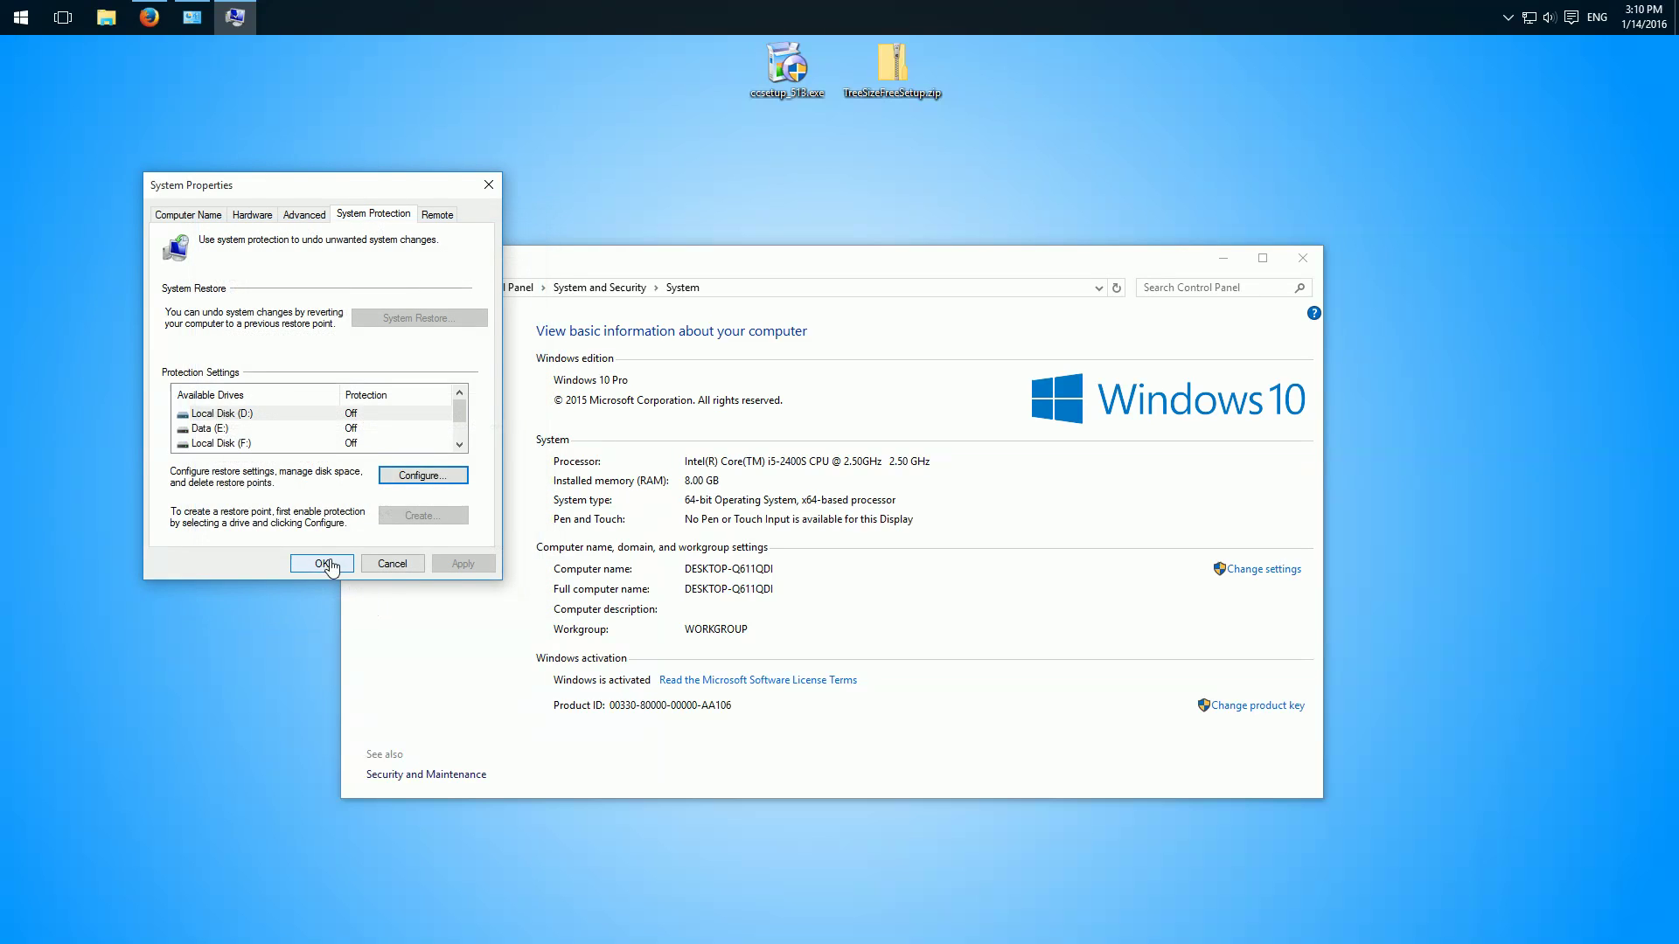
click(1303, 258)
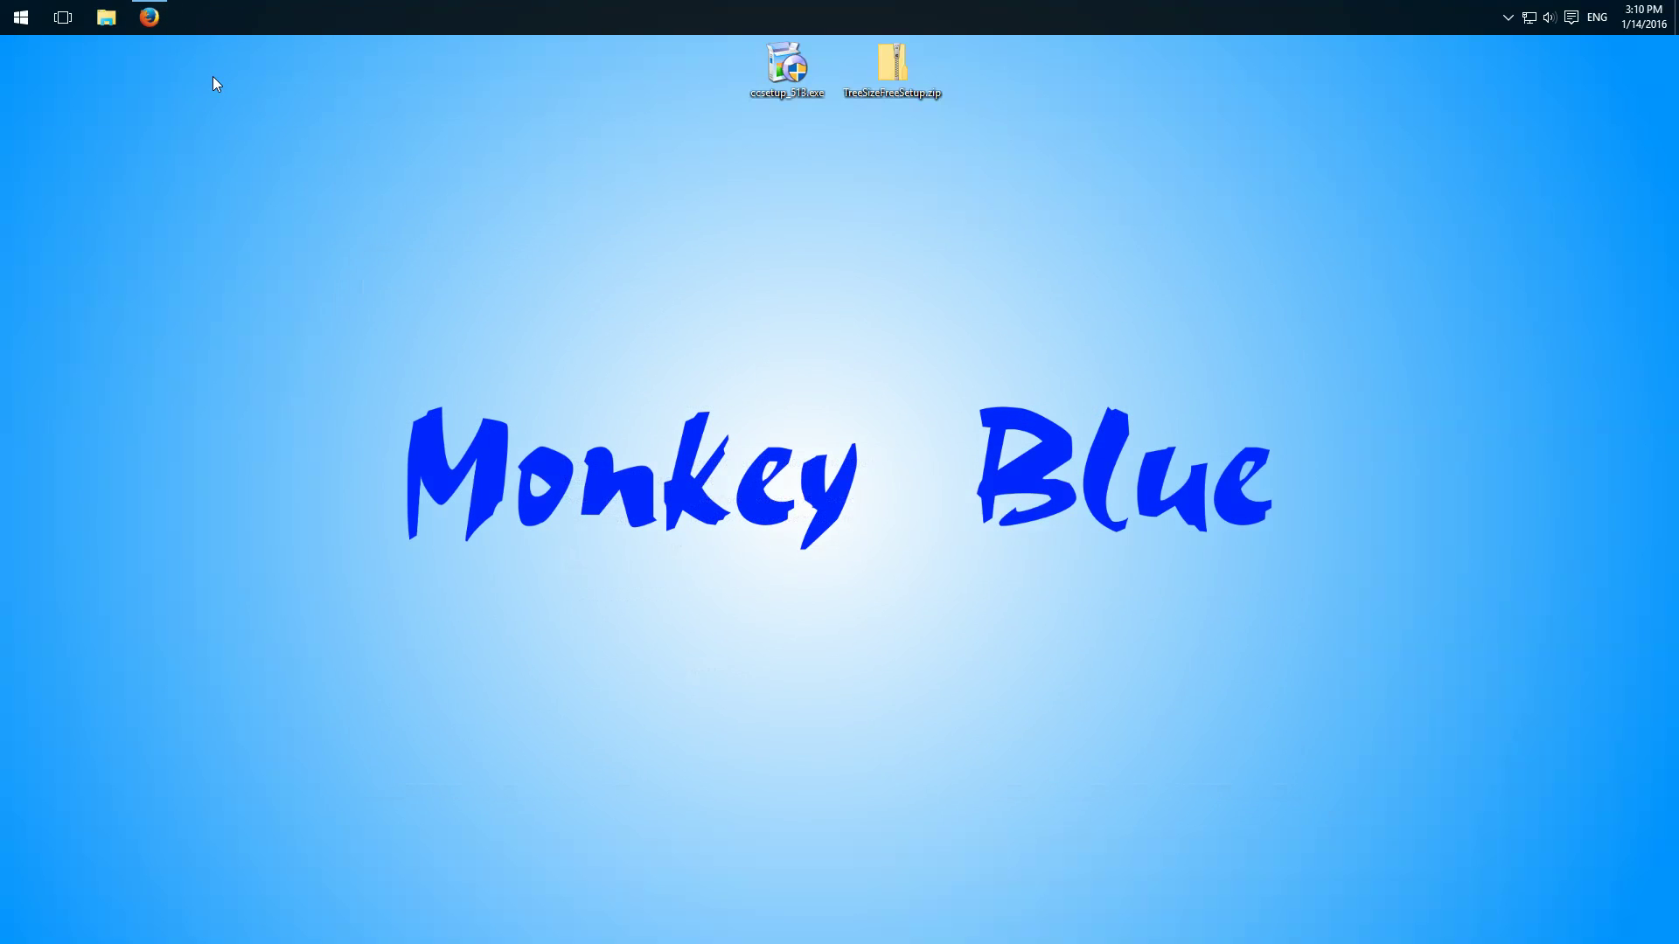
Step: Request the free CCleaner download (ccsetup_513.exe) on Piriform's website
click(150, 17)
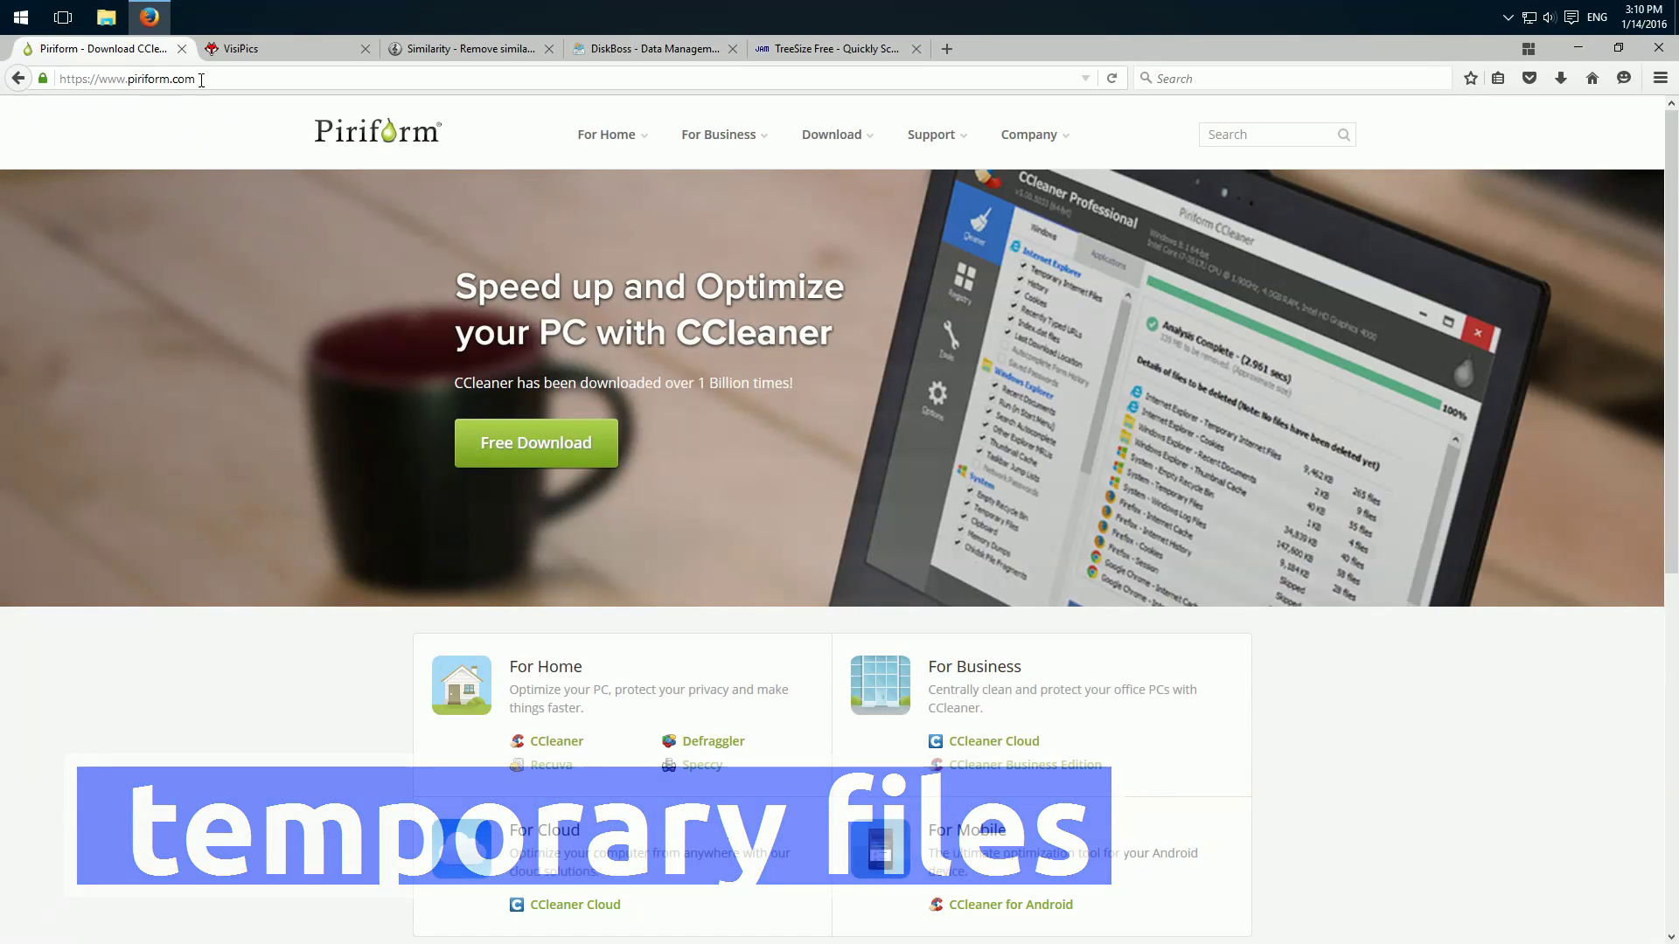
click(567, 450)
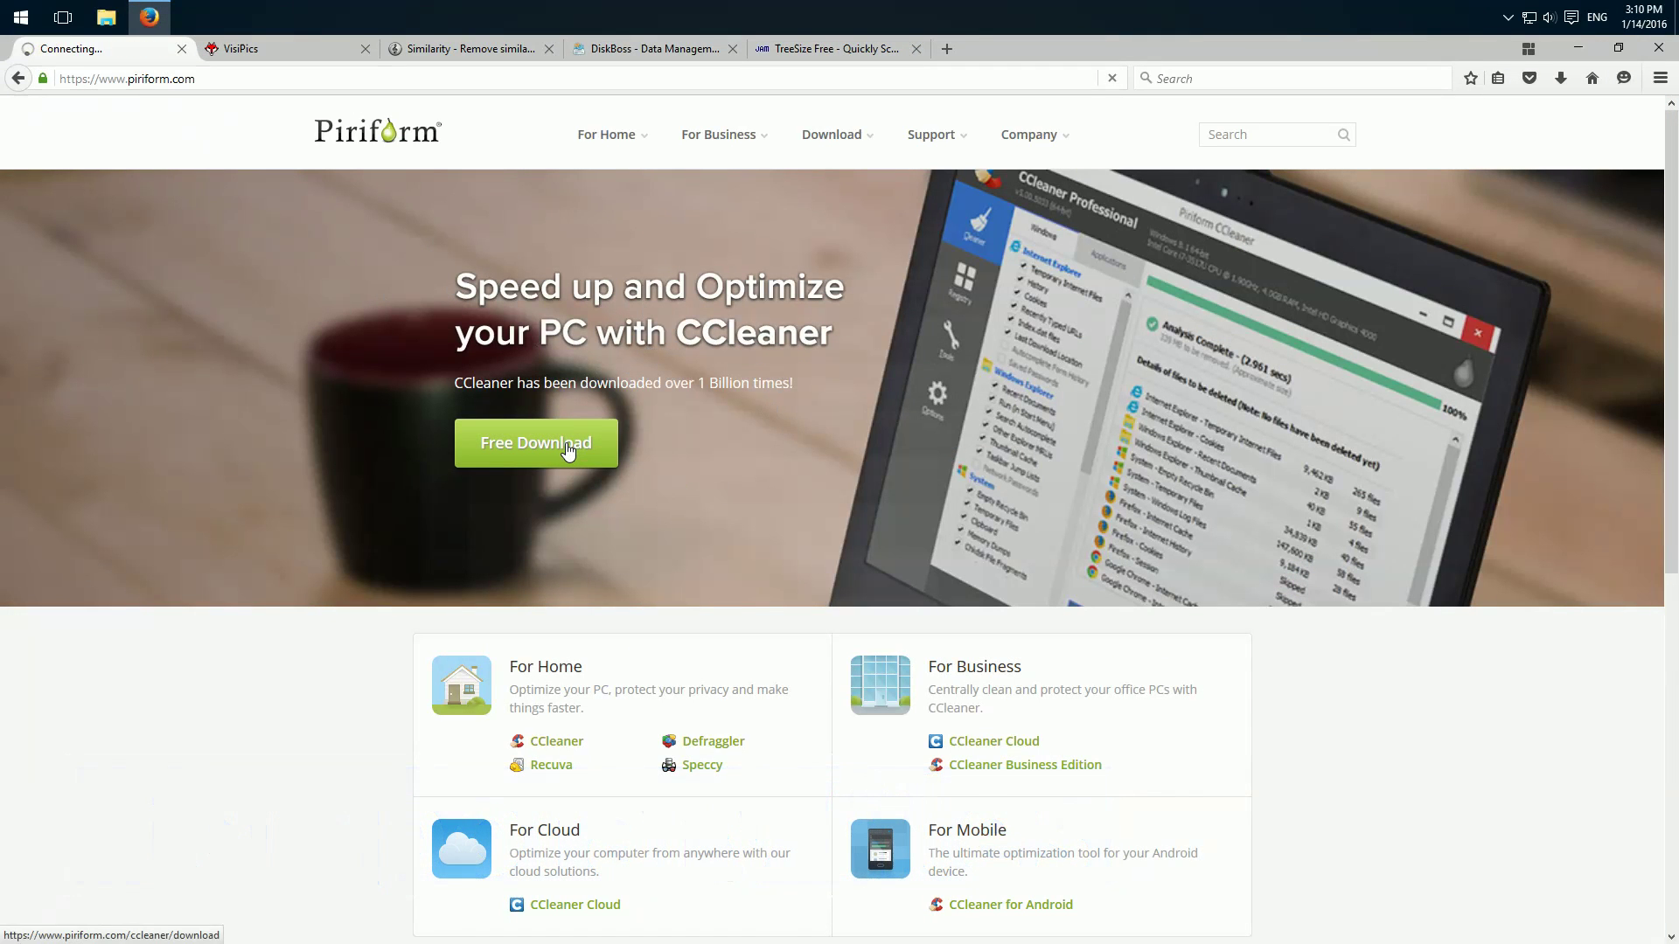
click(767, 717)
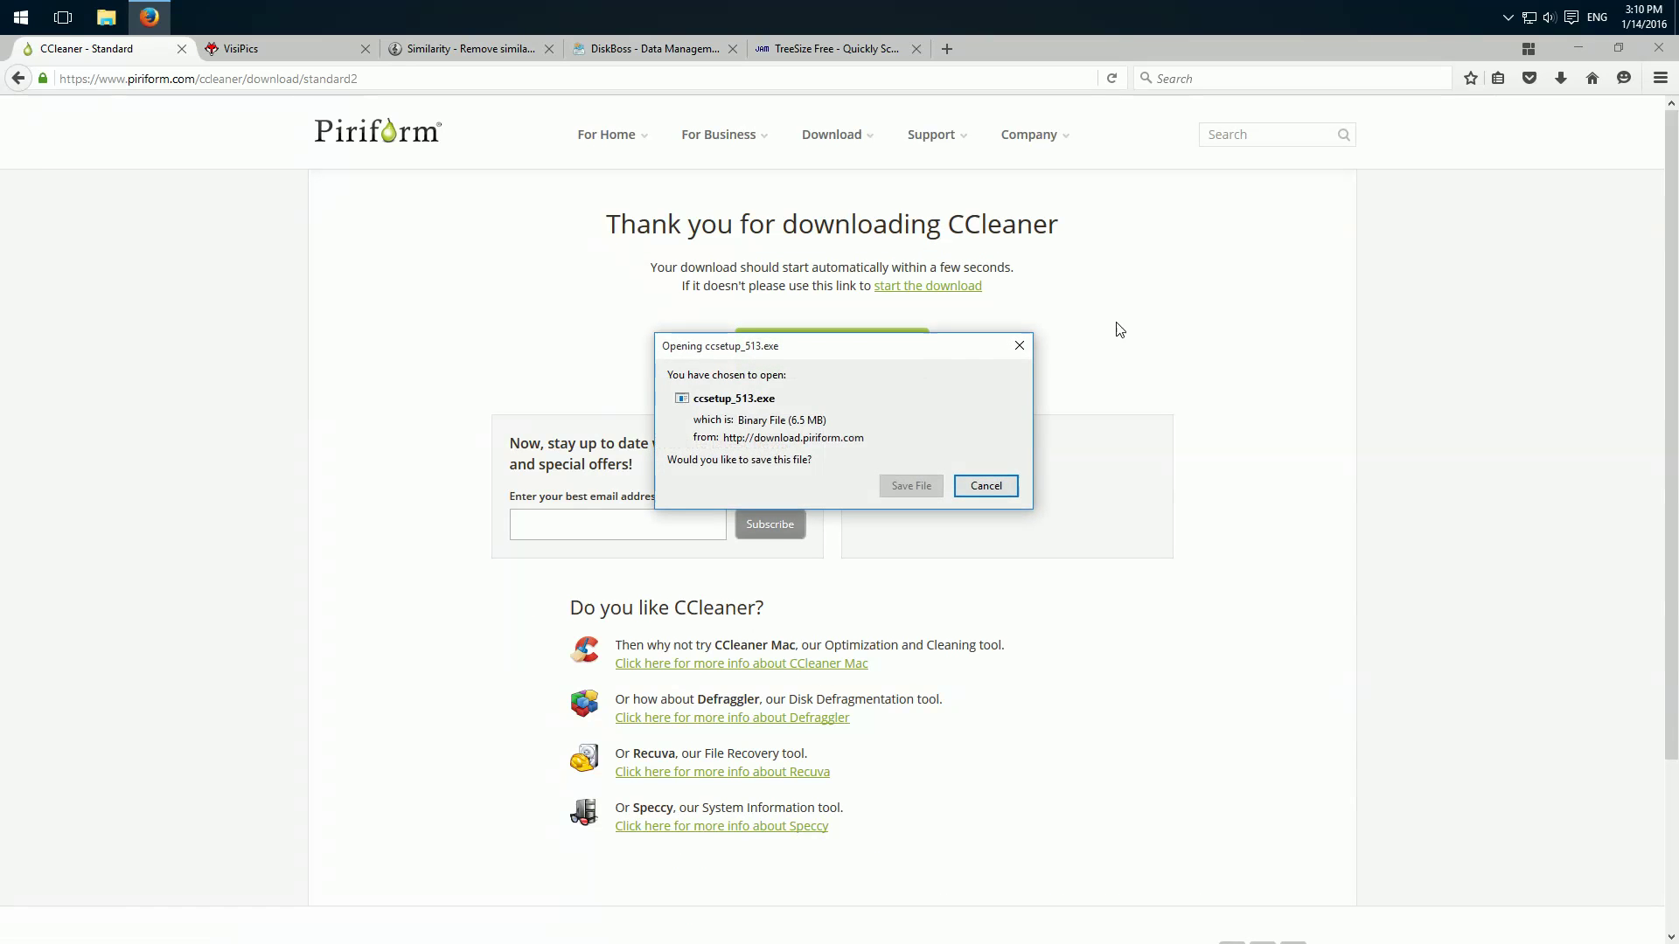
Step: Dismiss the download prompt, close the CCleaner tab and minimise Firefox
click(1020, 346)
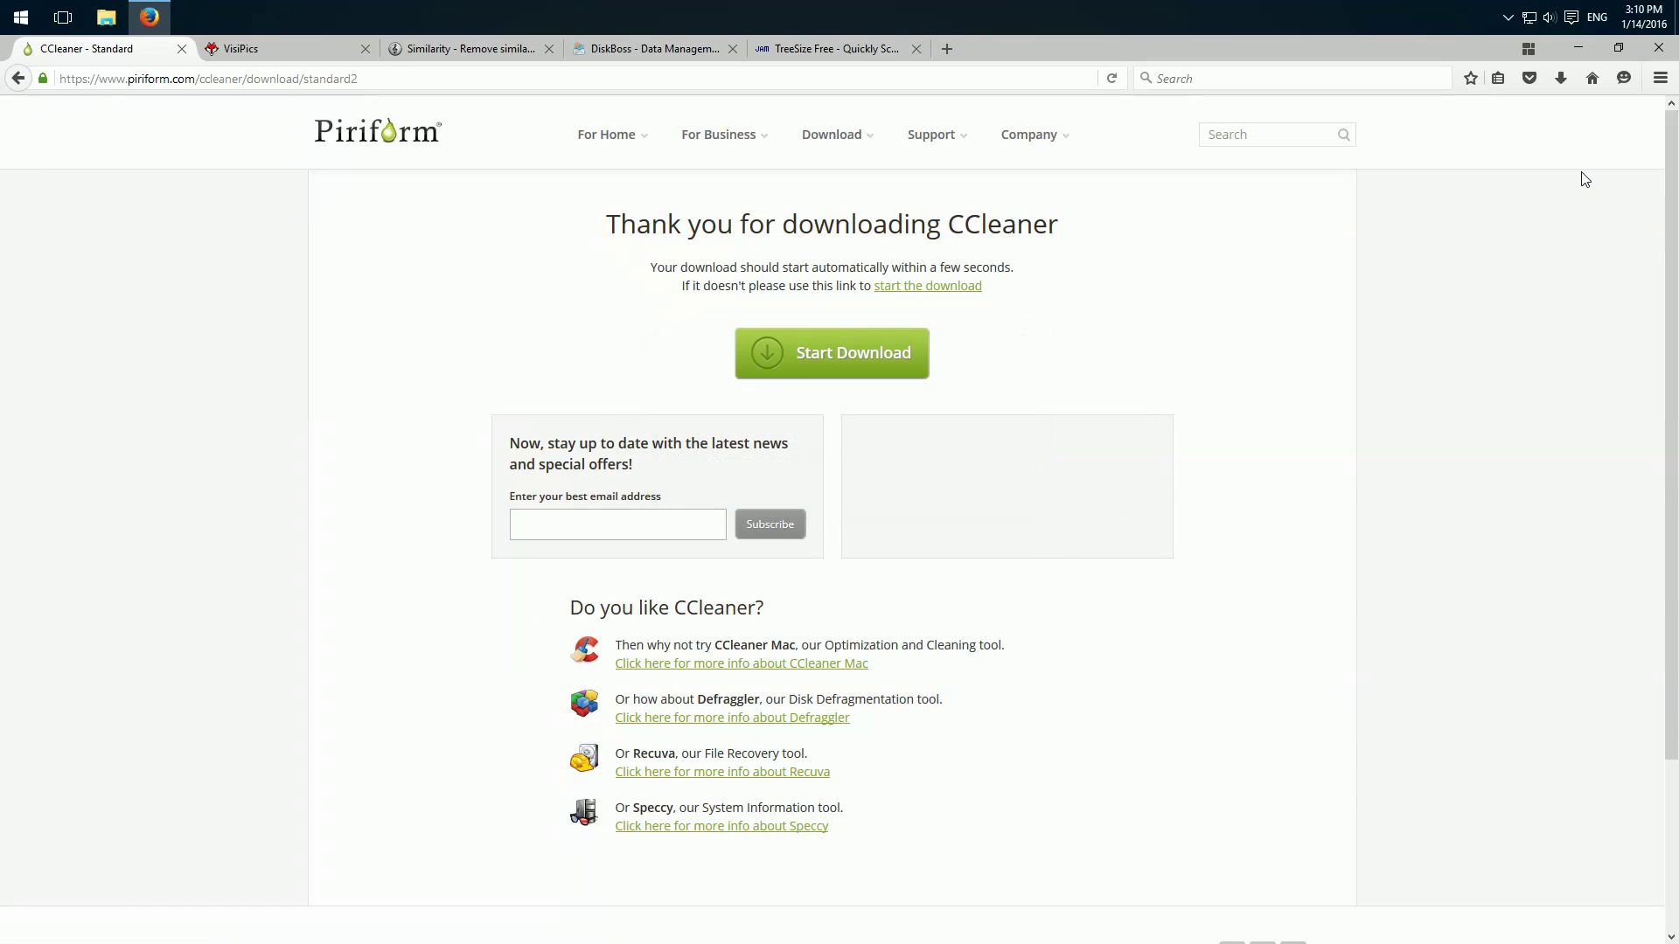
click(182, 48)
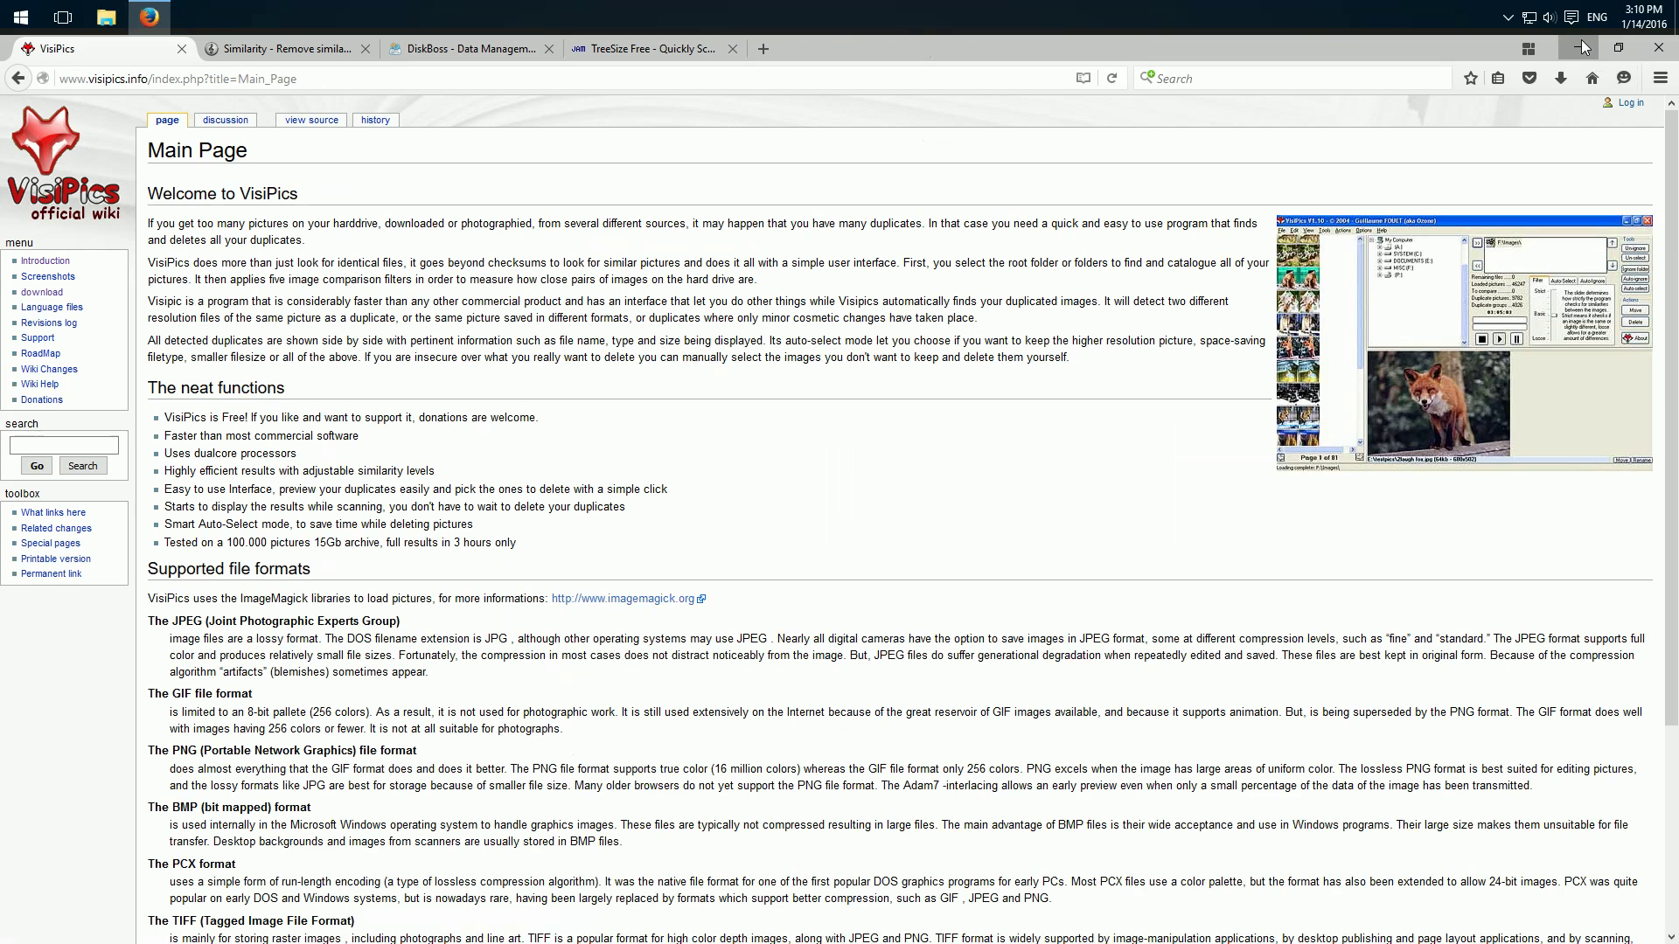
click(1584, 46)
Step: Install CCleaner from ccsetup_513.exe in English with default options and launch it
double_click(786, 70)
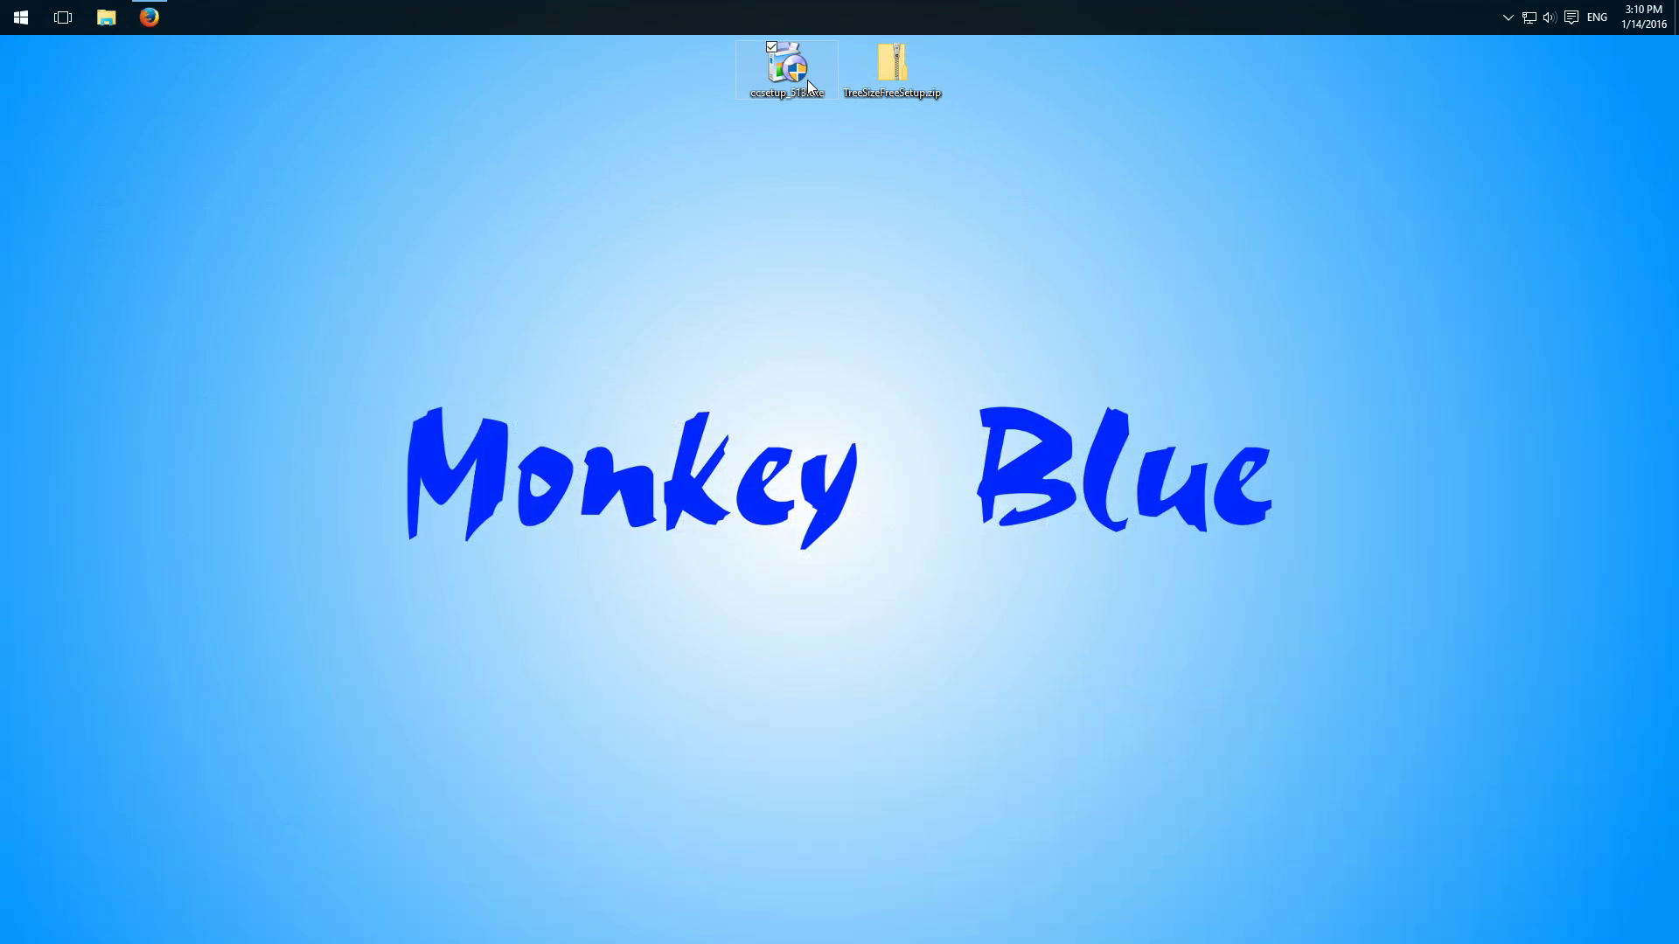
click(1546, 500)
click(965, 603)
click(965, 603)
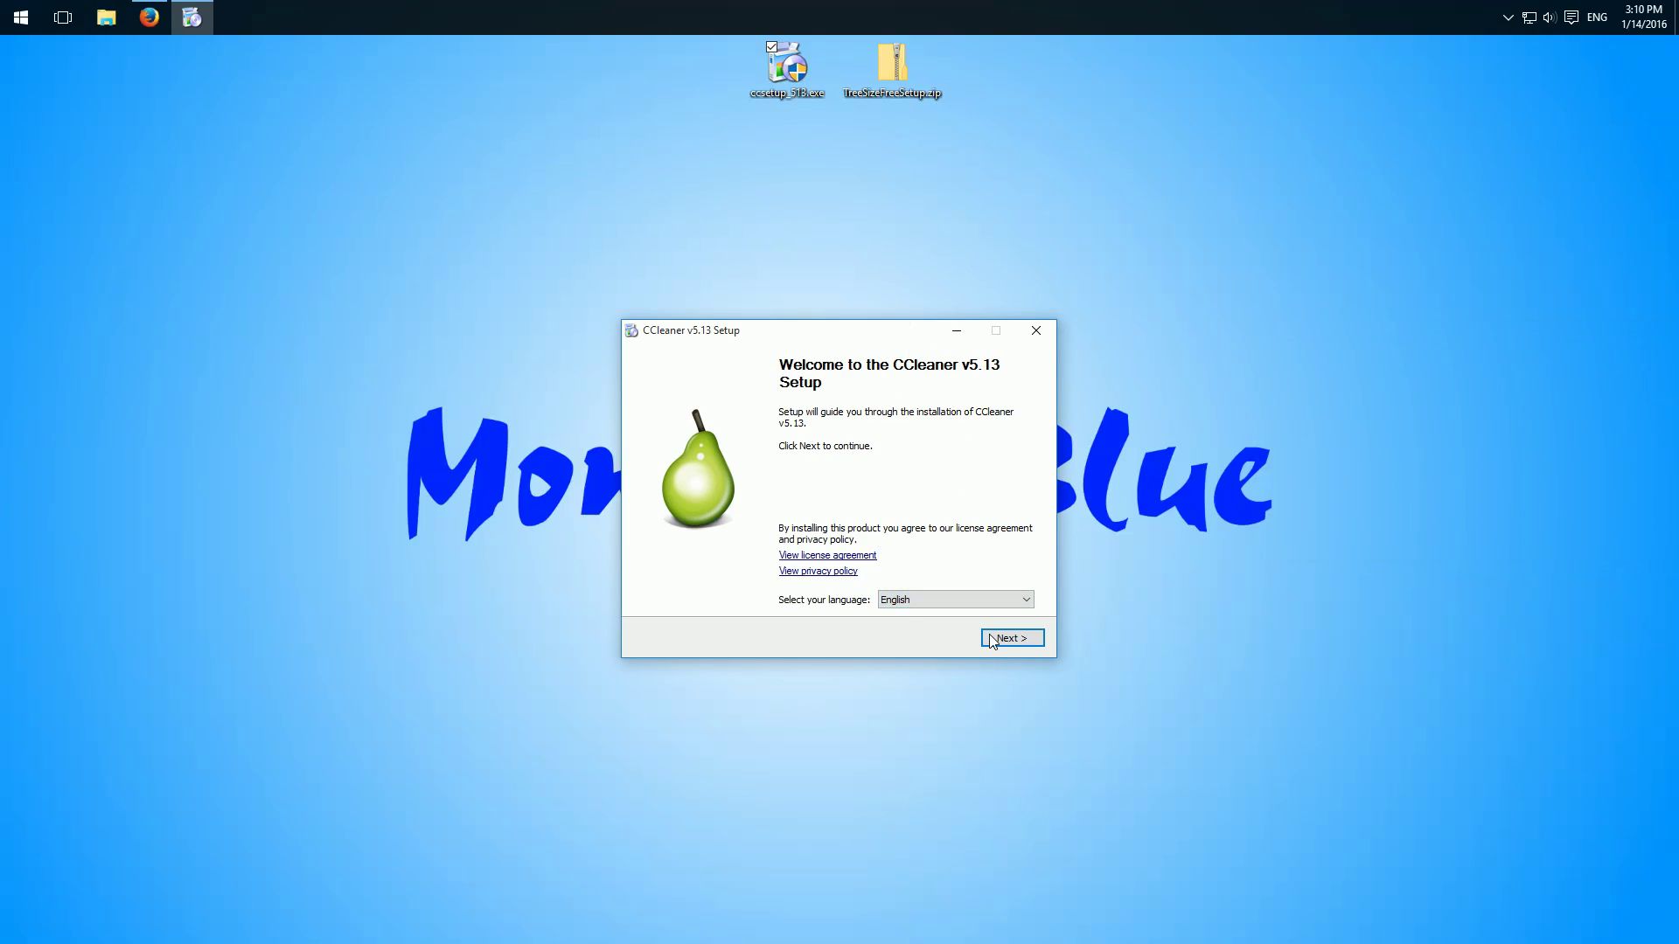
click(1010, 638)
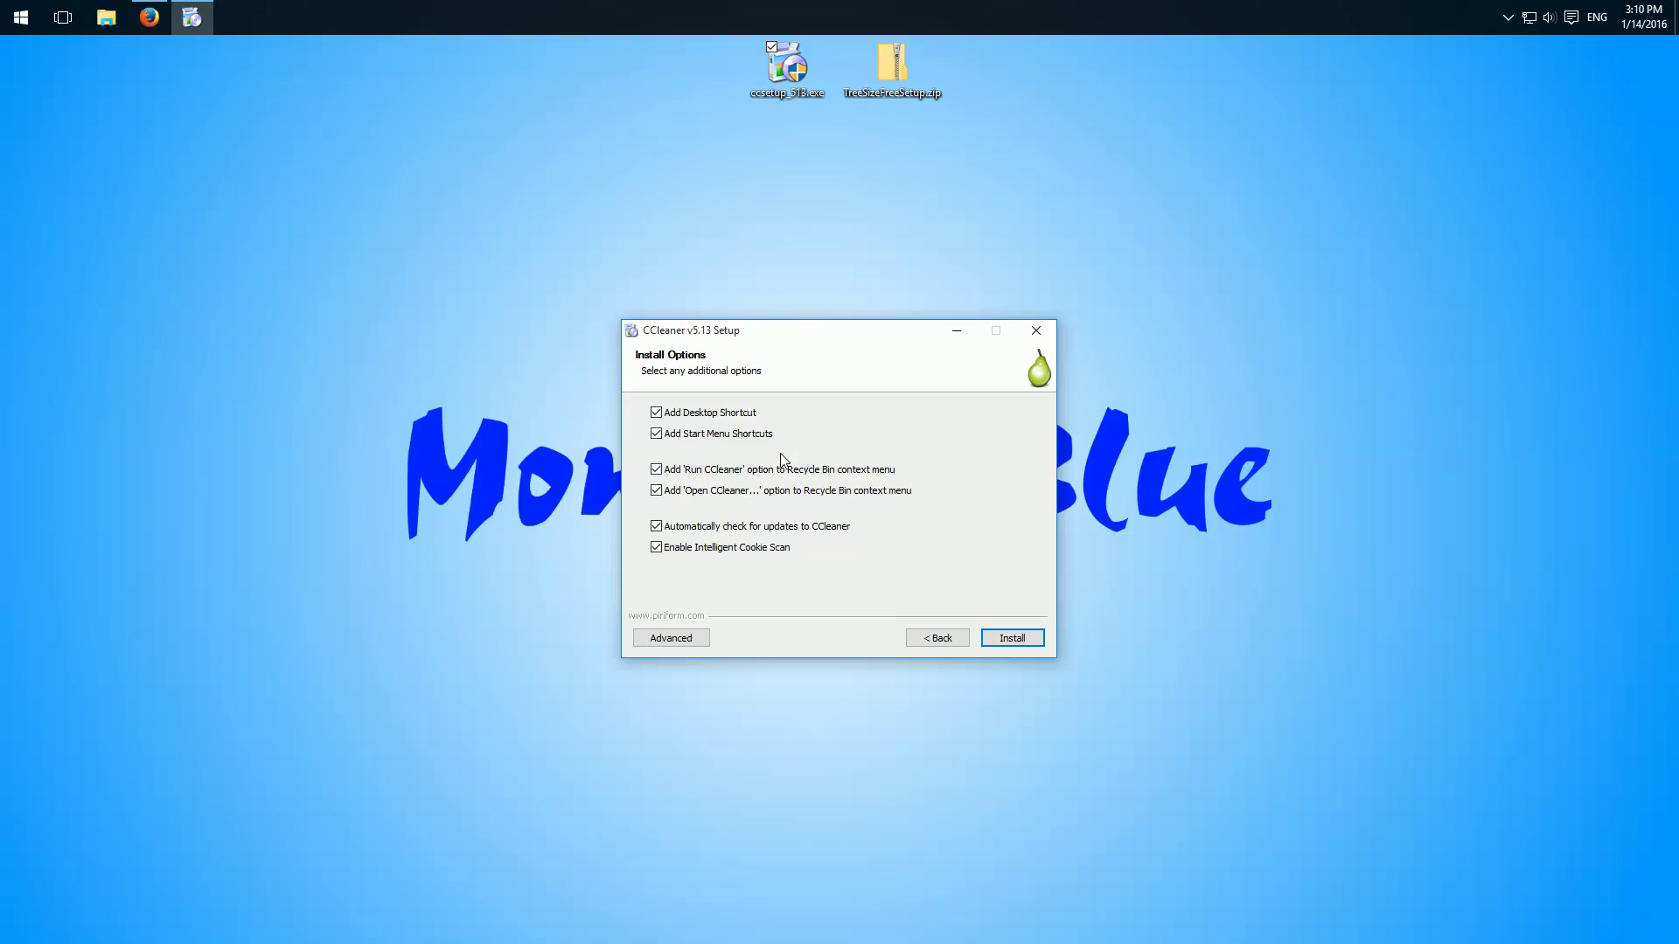
click(1001, 637)
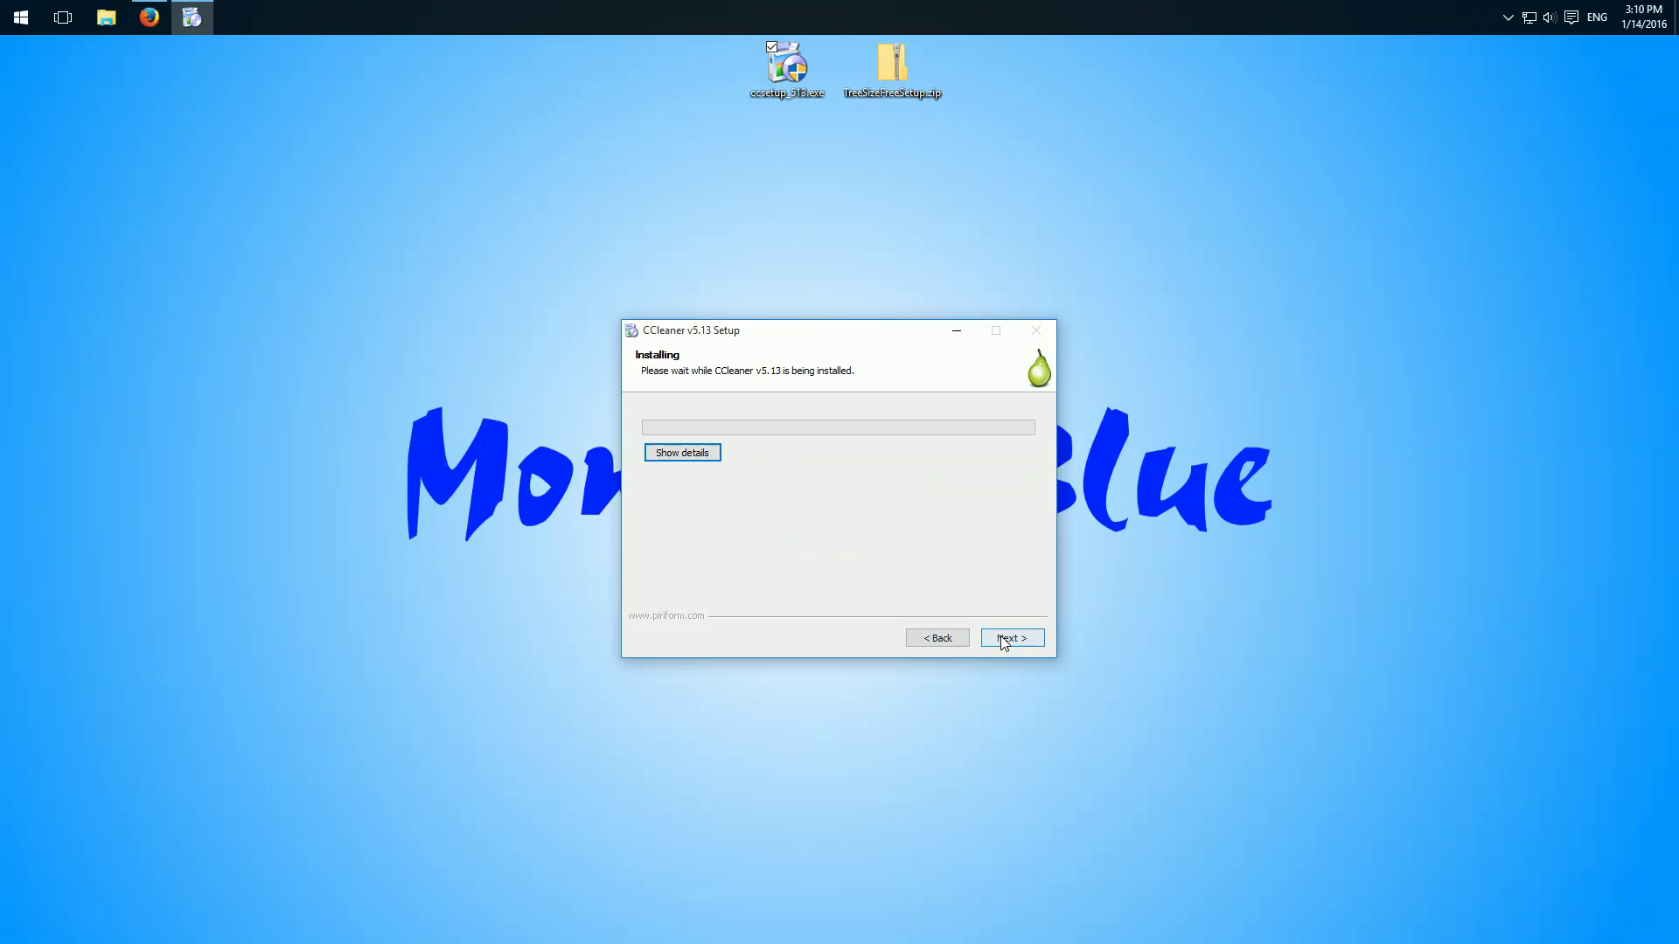
click(999, 636)
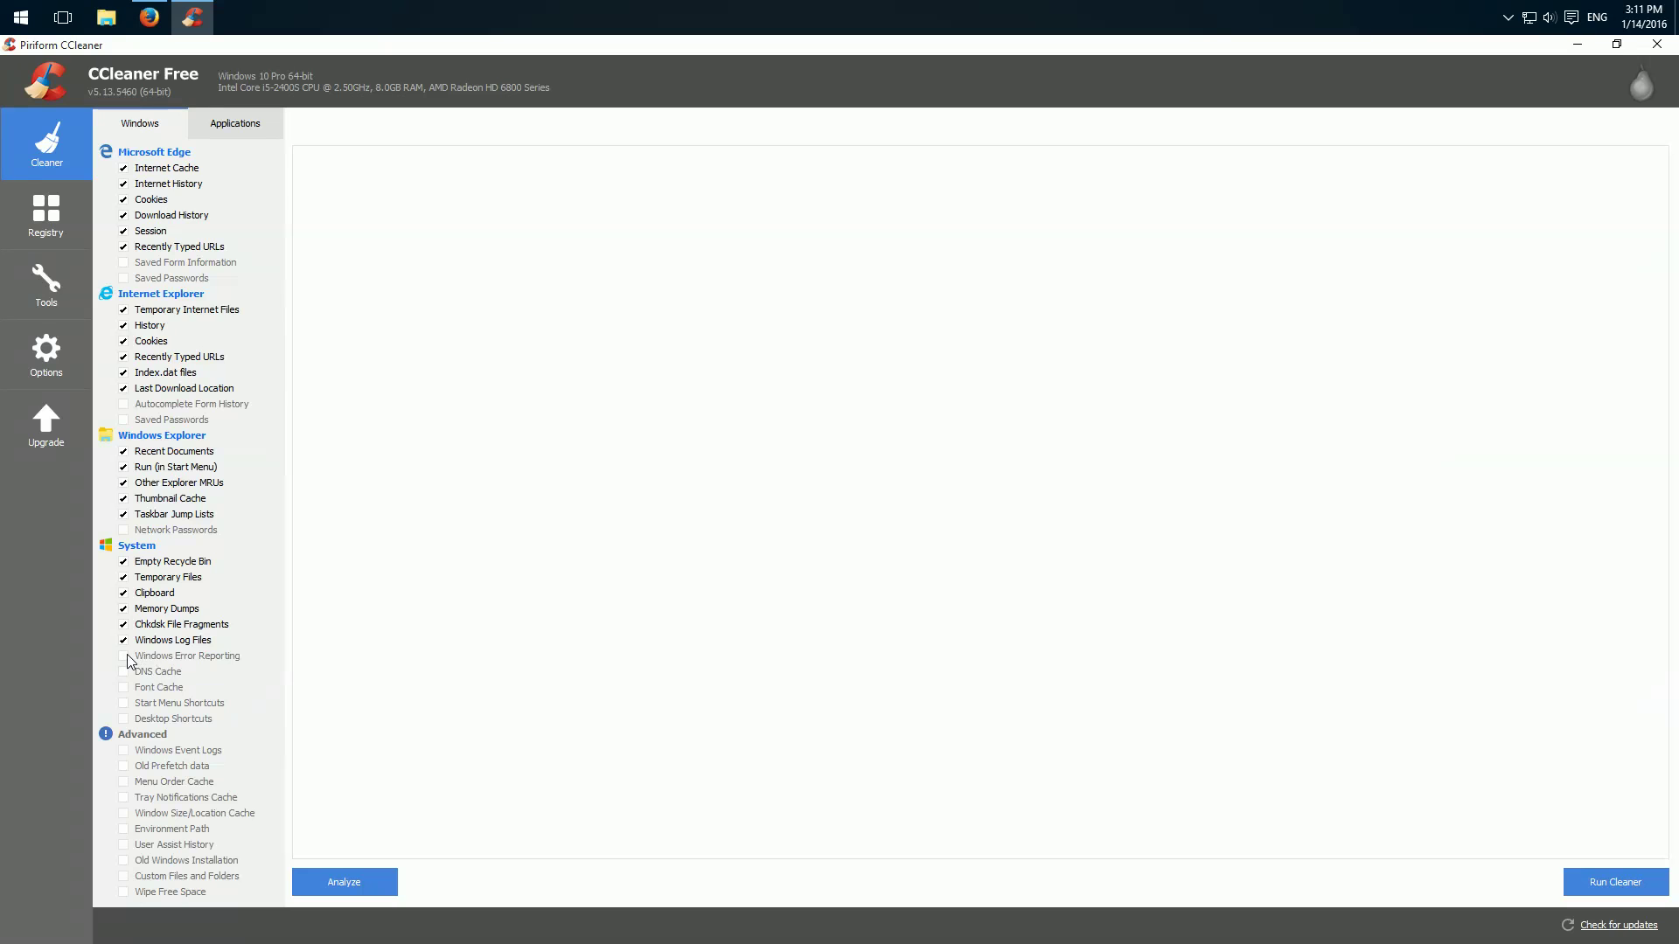
Step: Tick Windows Error Reporting, DNS Cache, Font Cache, Windows Event Logs, Old Prefetch data and Menu Order Cache
click(127, 656)
click(129, 671)
click(131, 687)
click(136, 753)
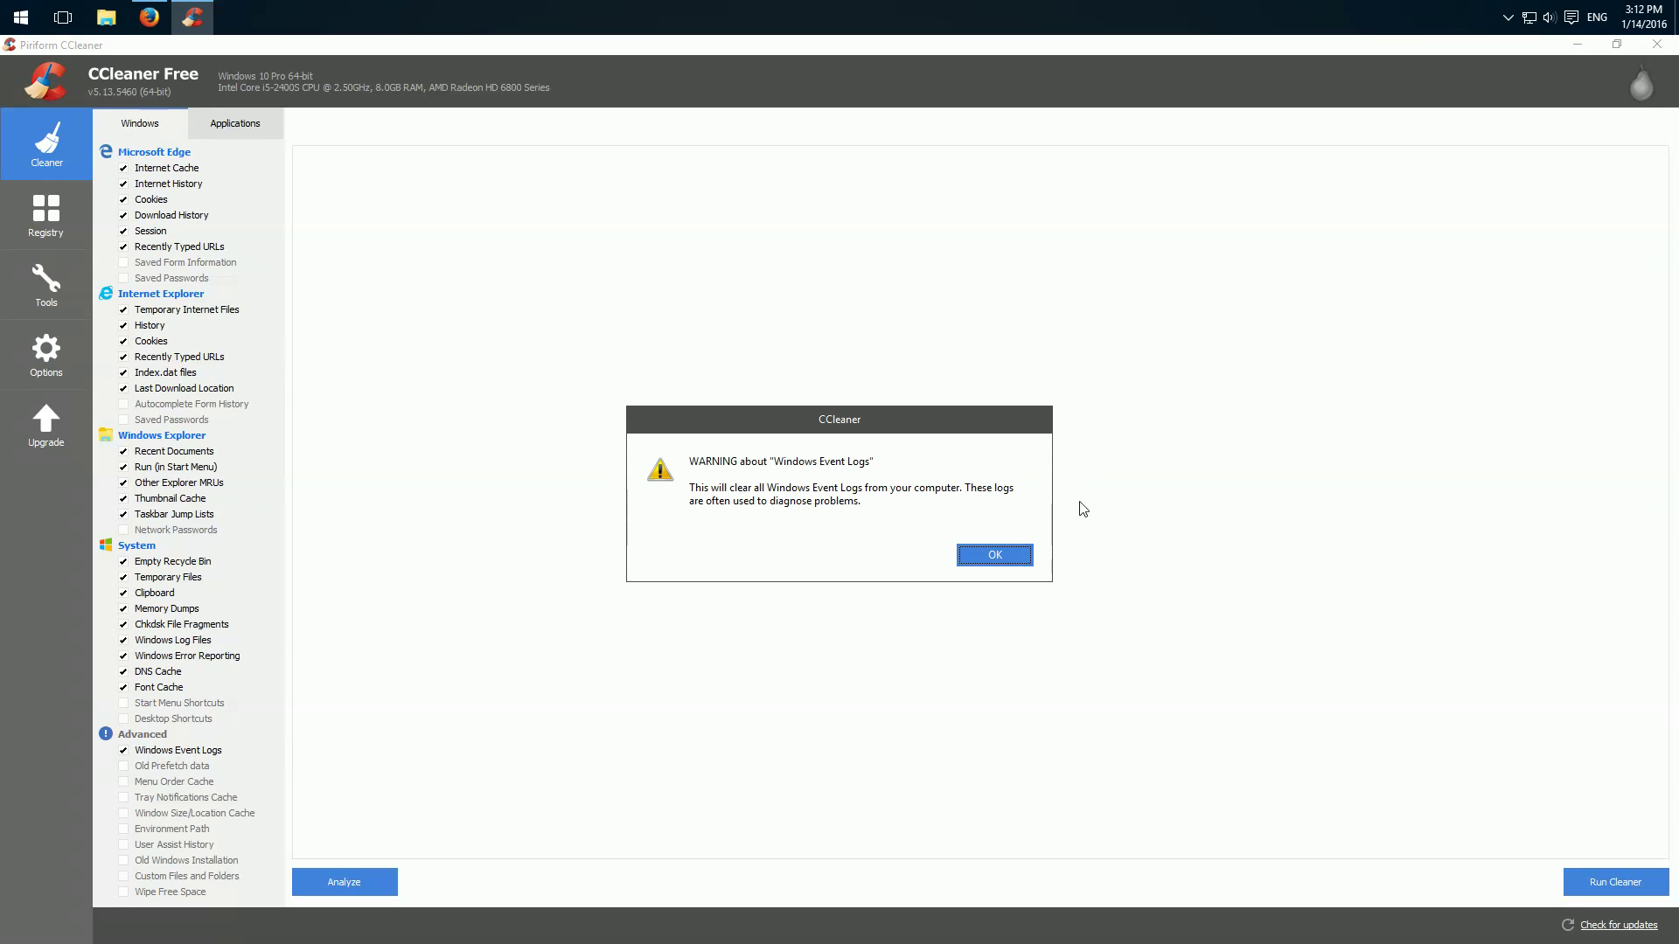
click(997, 558)
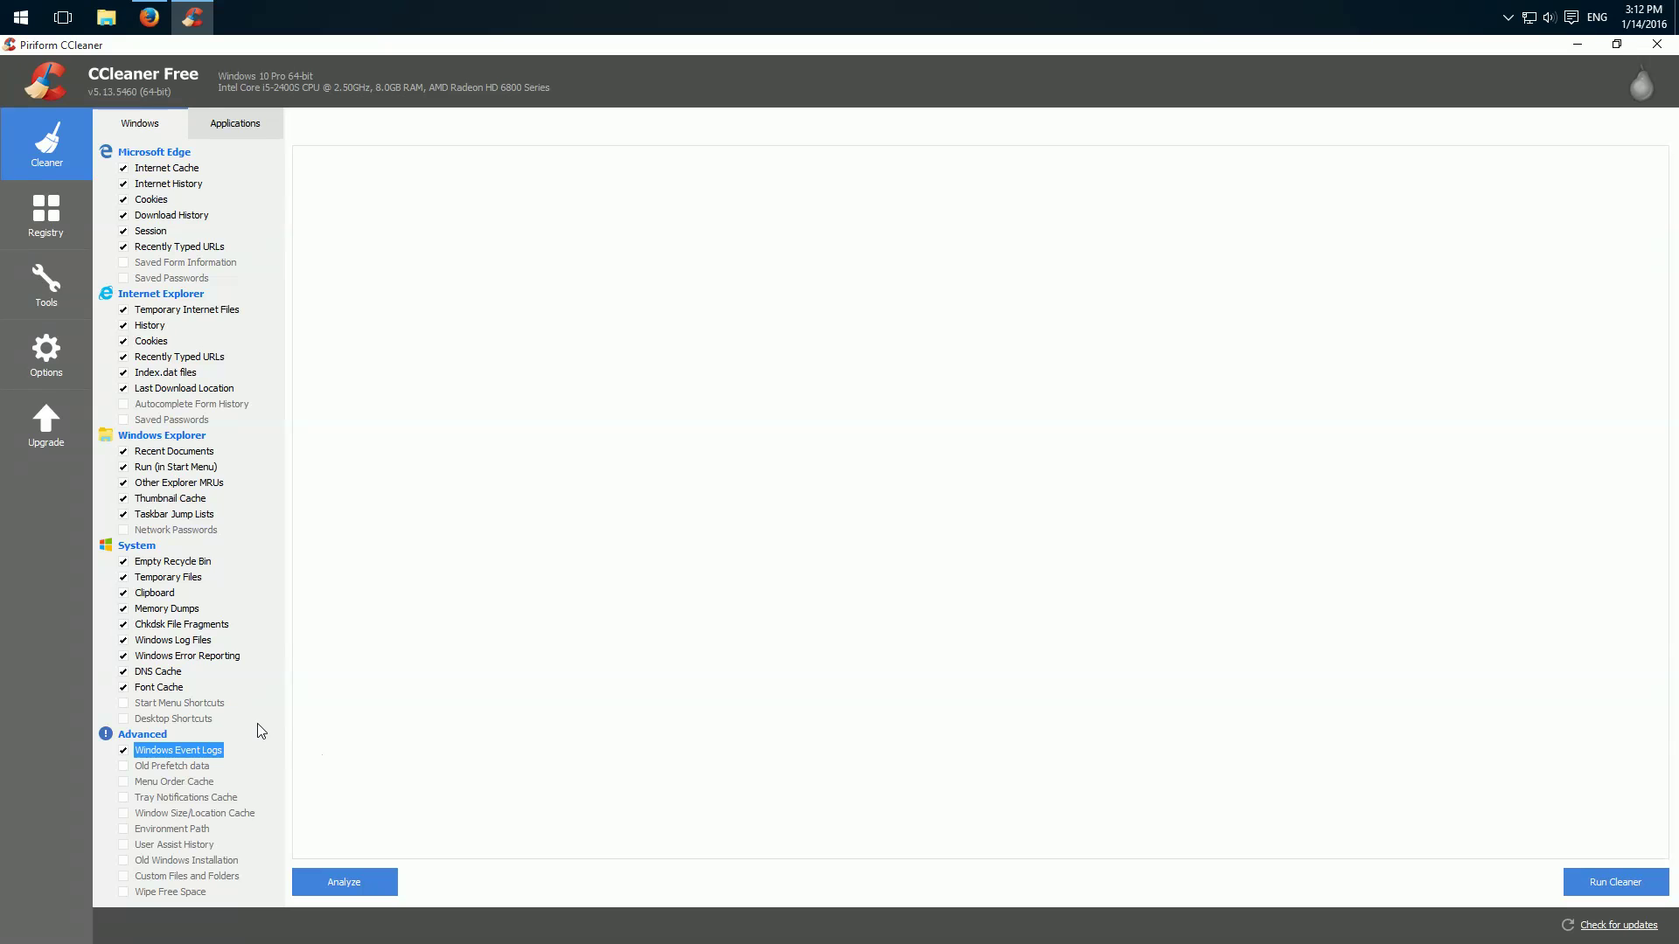
click(124, 768)
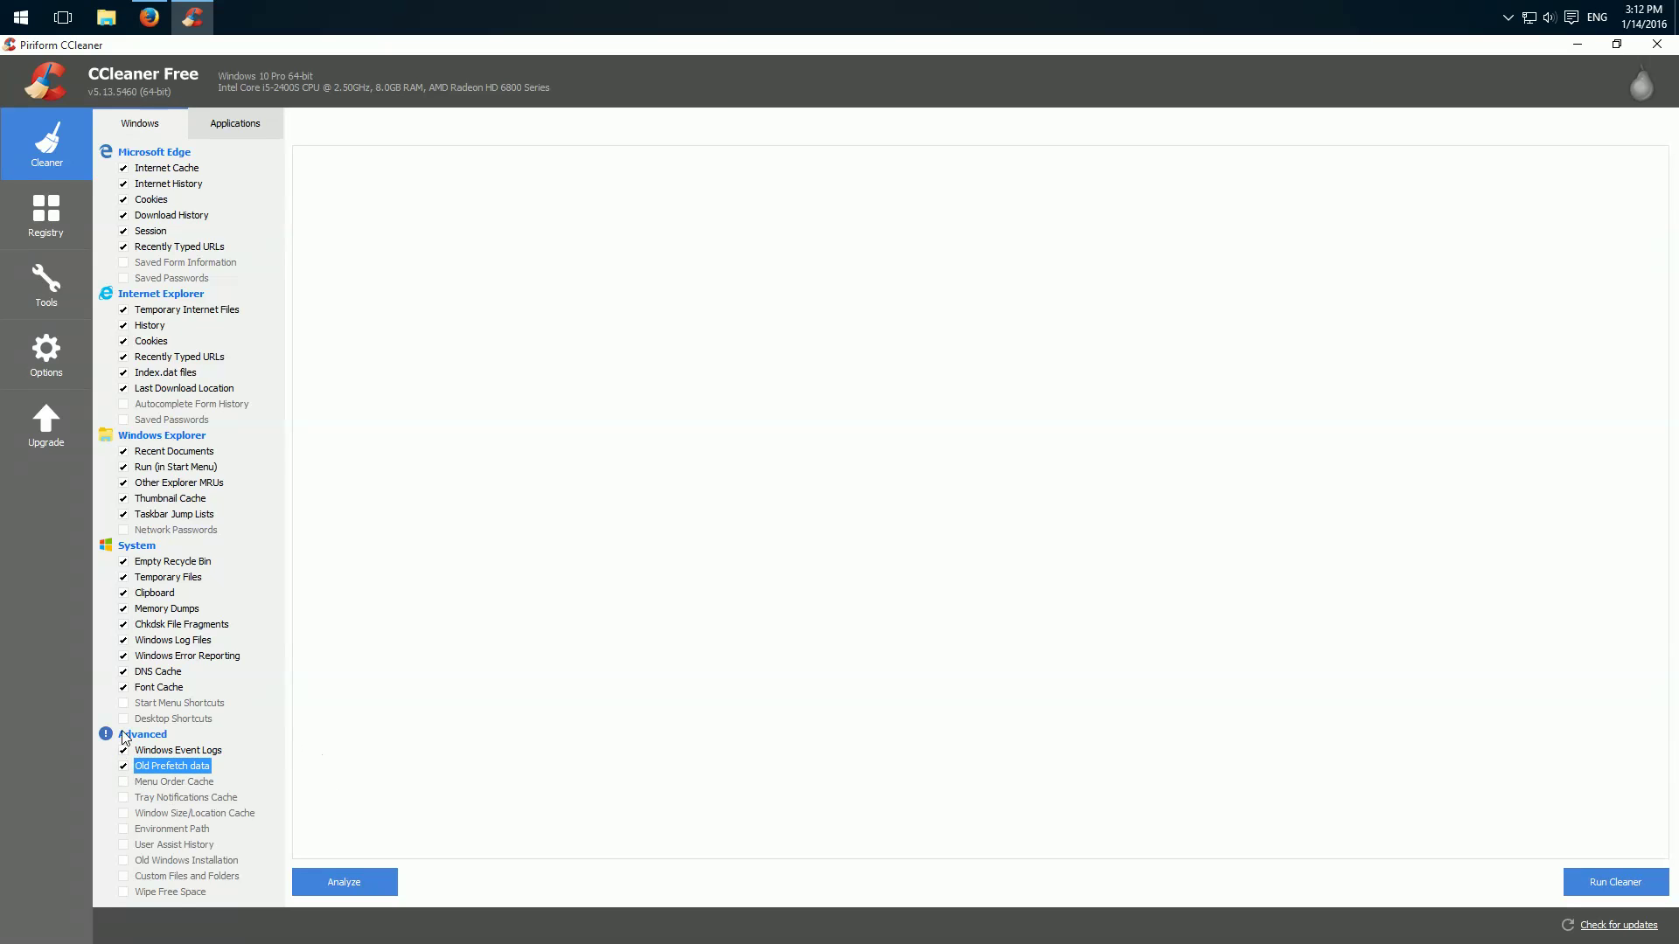
click(124, 783)
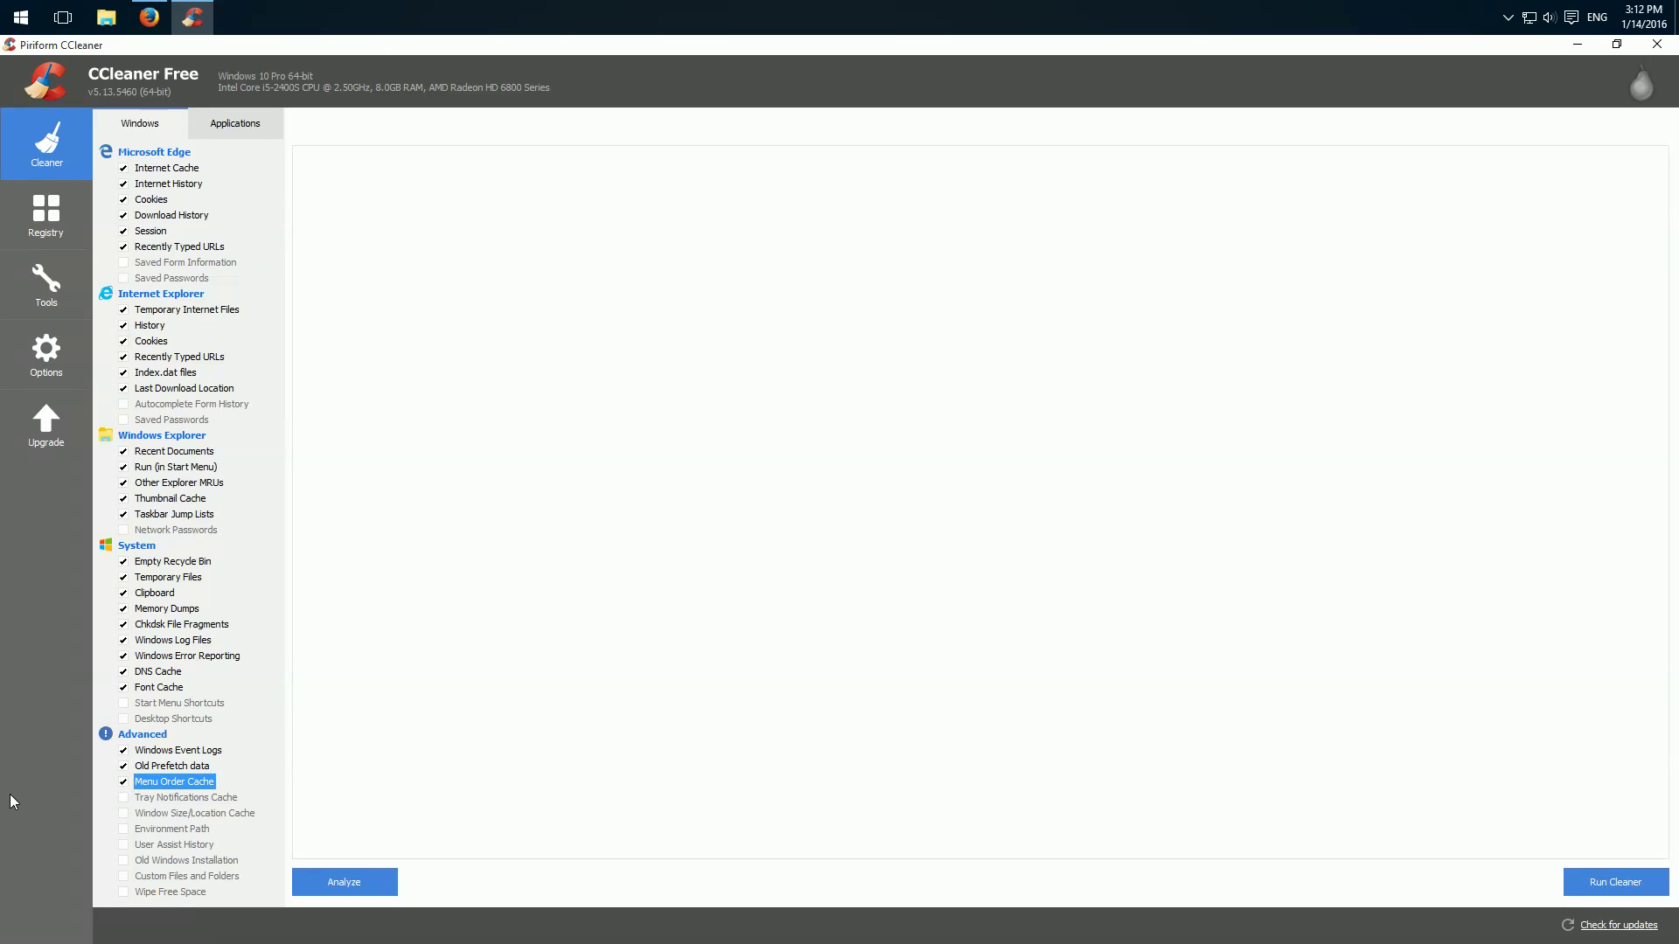
Step: Review the Applications items, run the cleaner (about 5,895 MB), then close CCleaner
click(215, 130)
scroll(167, 192, down, 2)
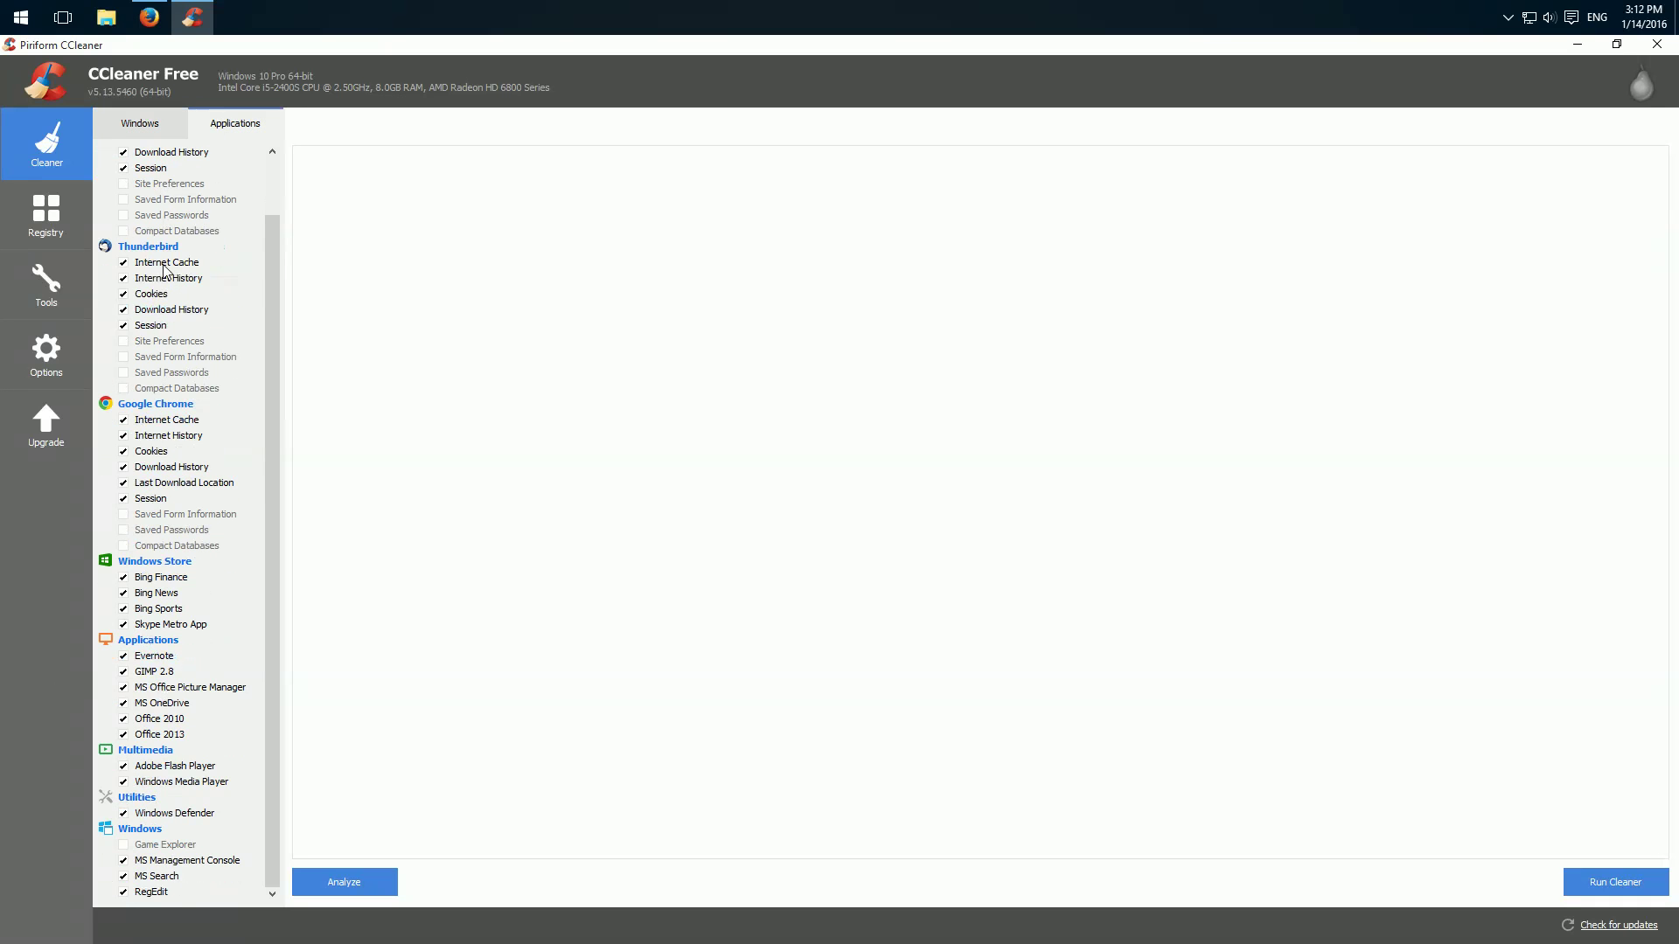
scroll(167, 271, up, 2)
scroll(214, 749, down, 2)
scroll(173, 693, up, 2)
click(141, 127)
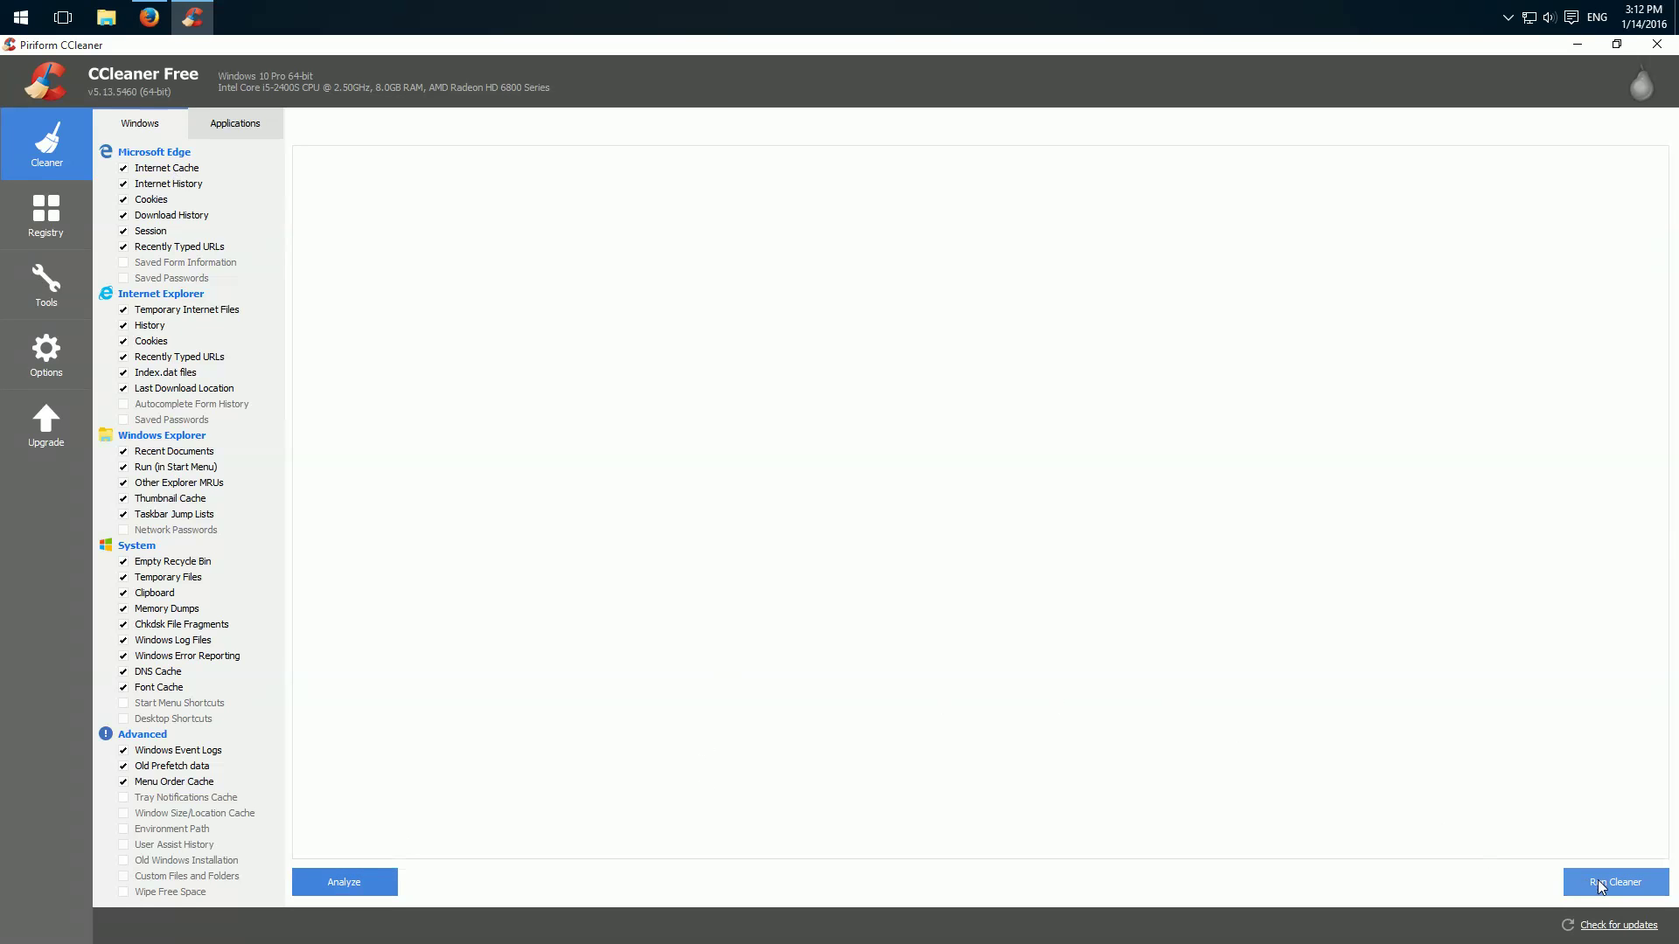
click(354, 881)
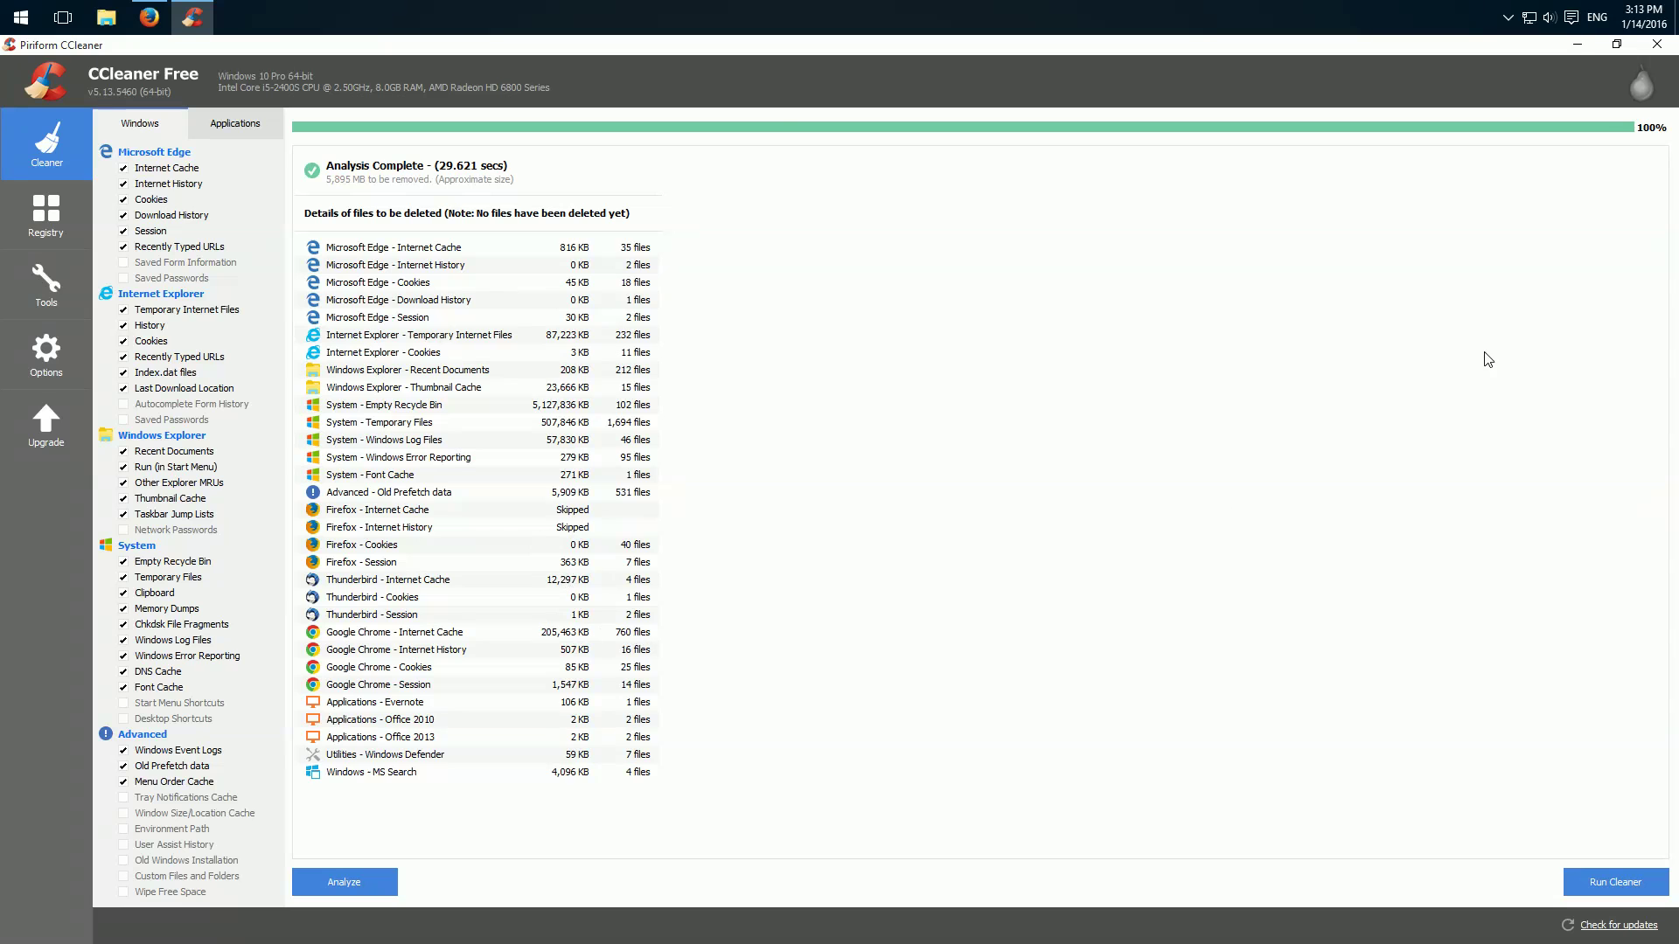
click(1656, 44)
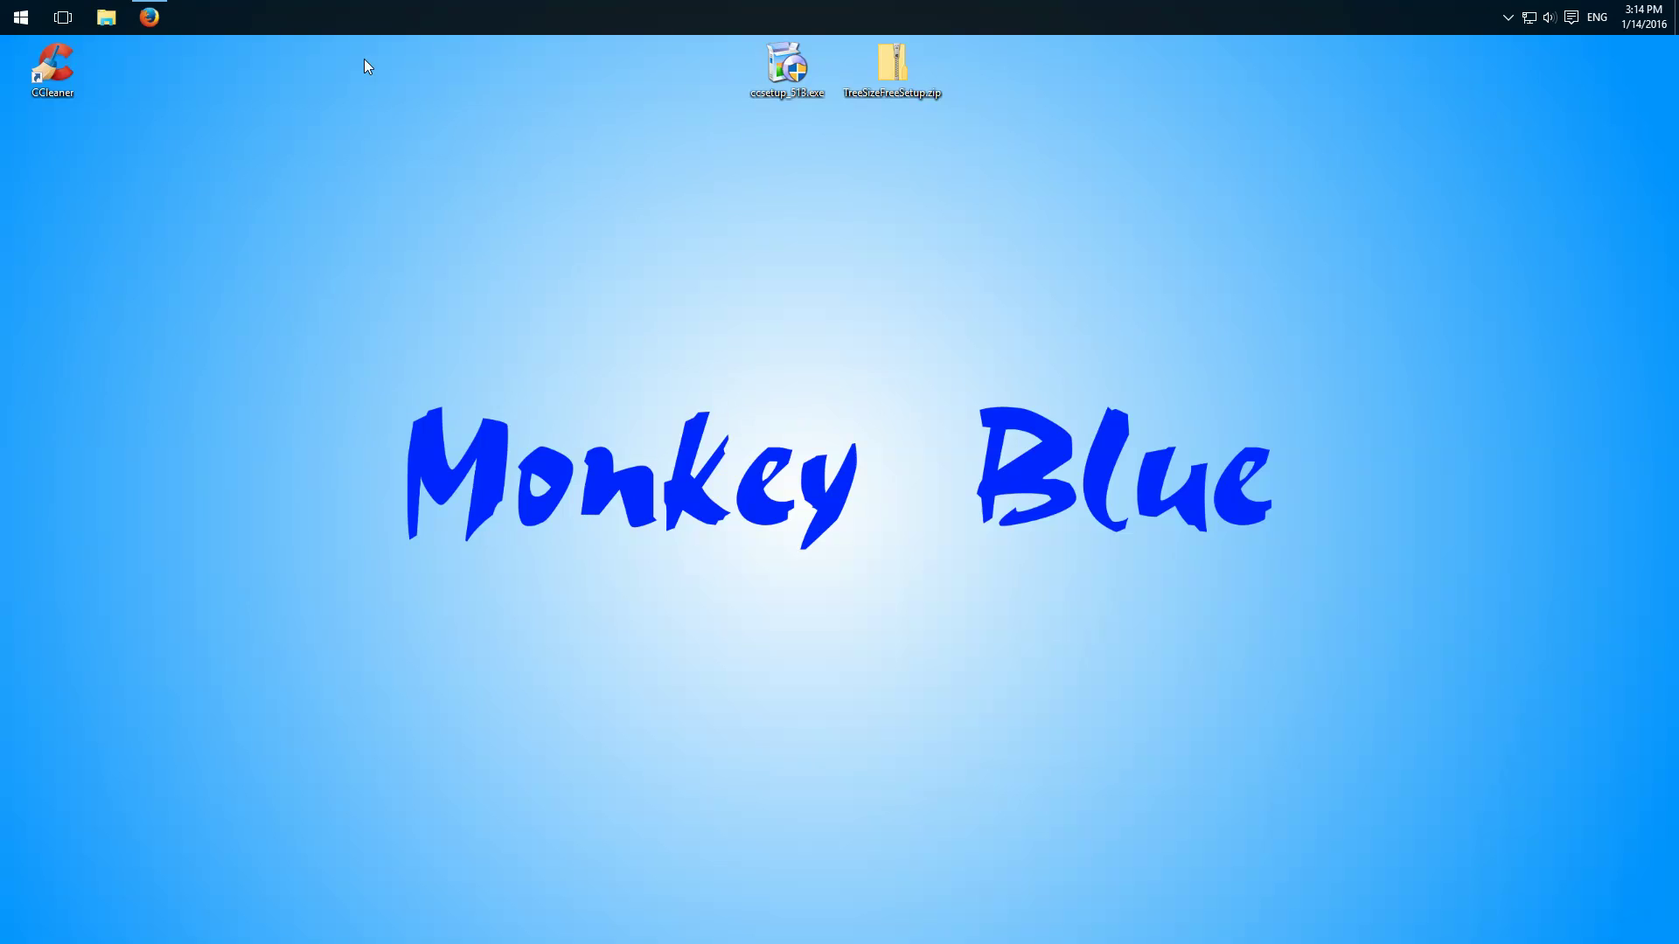
Step: Go from the VisiPics wiki to FossHub's VisiPics 1.31 installer and cancel saving VisiPics-1-31.exe
click(149, 17)
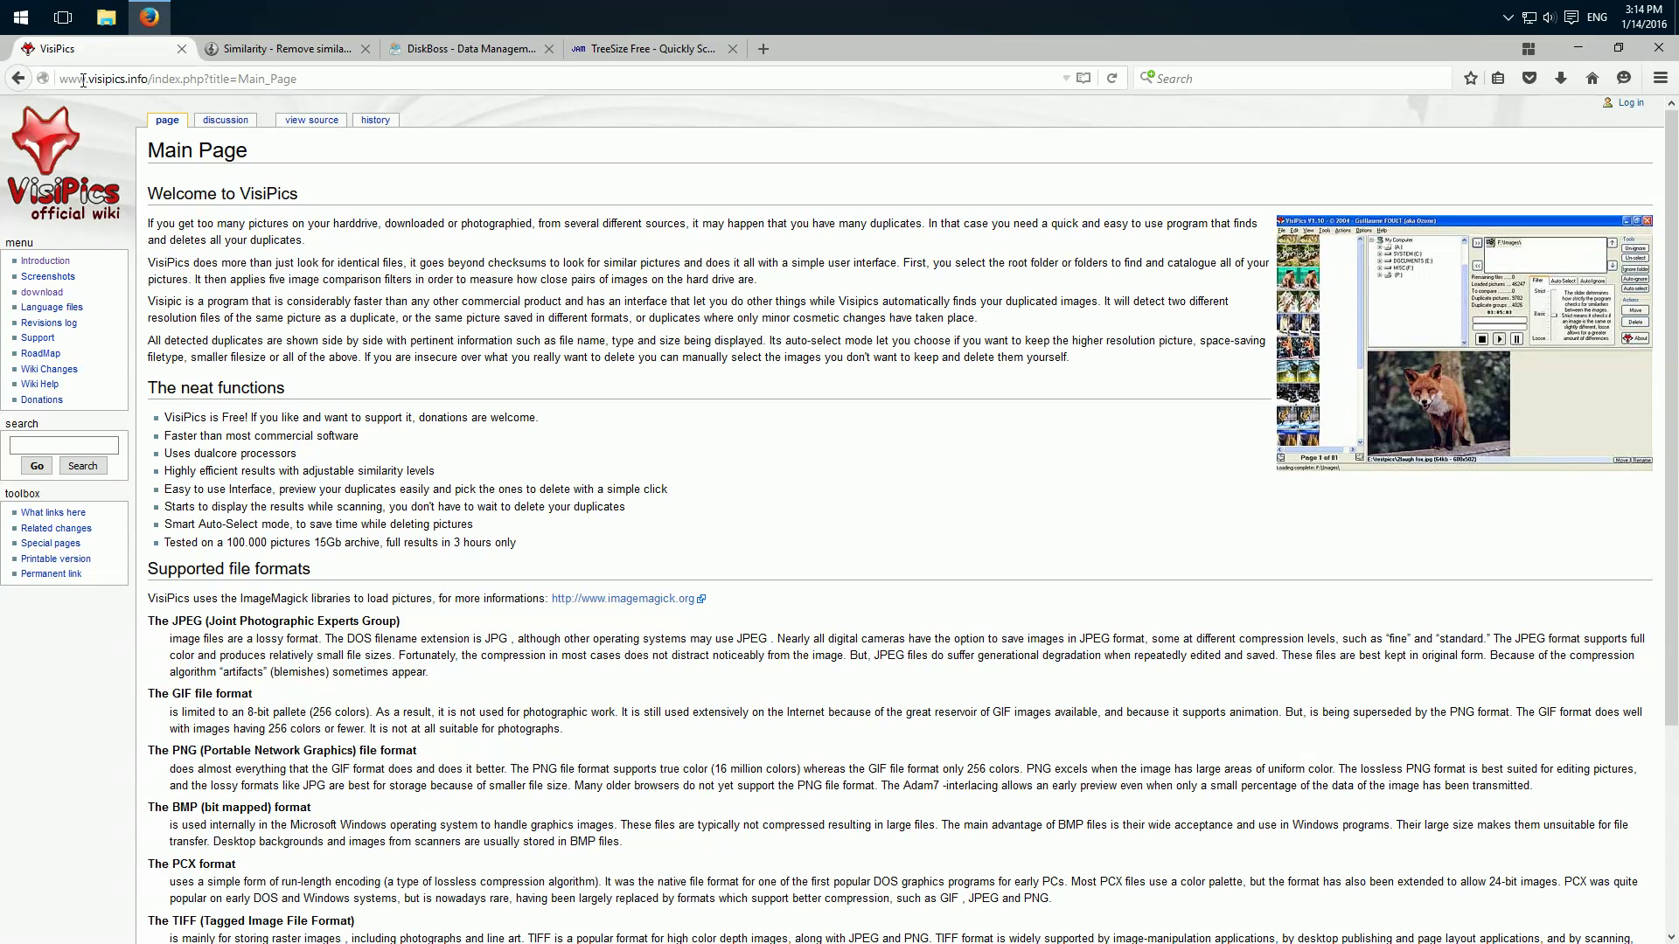
click(60, 293)
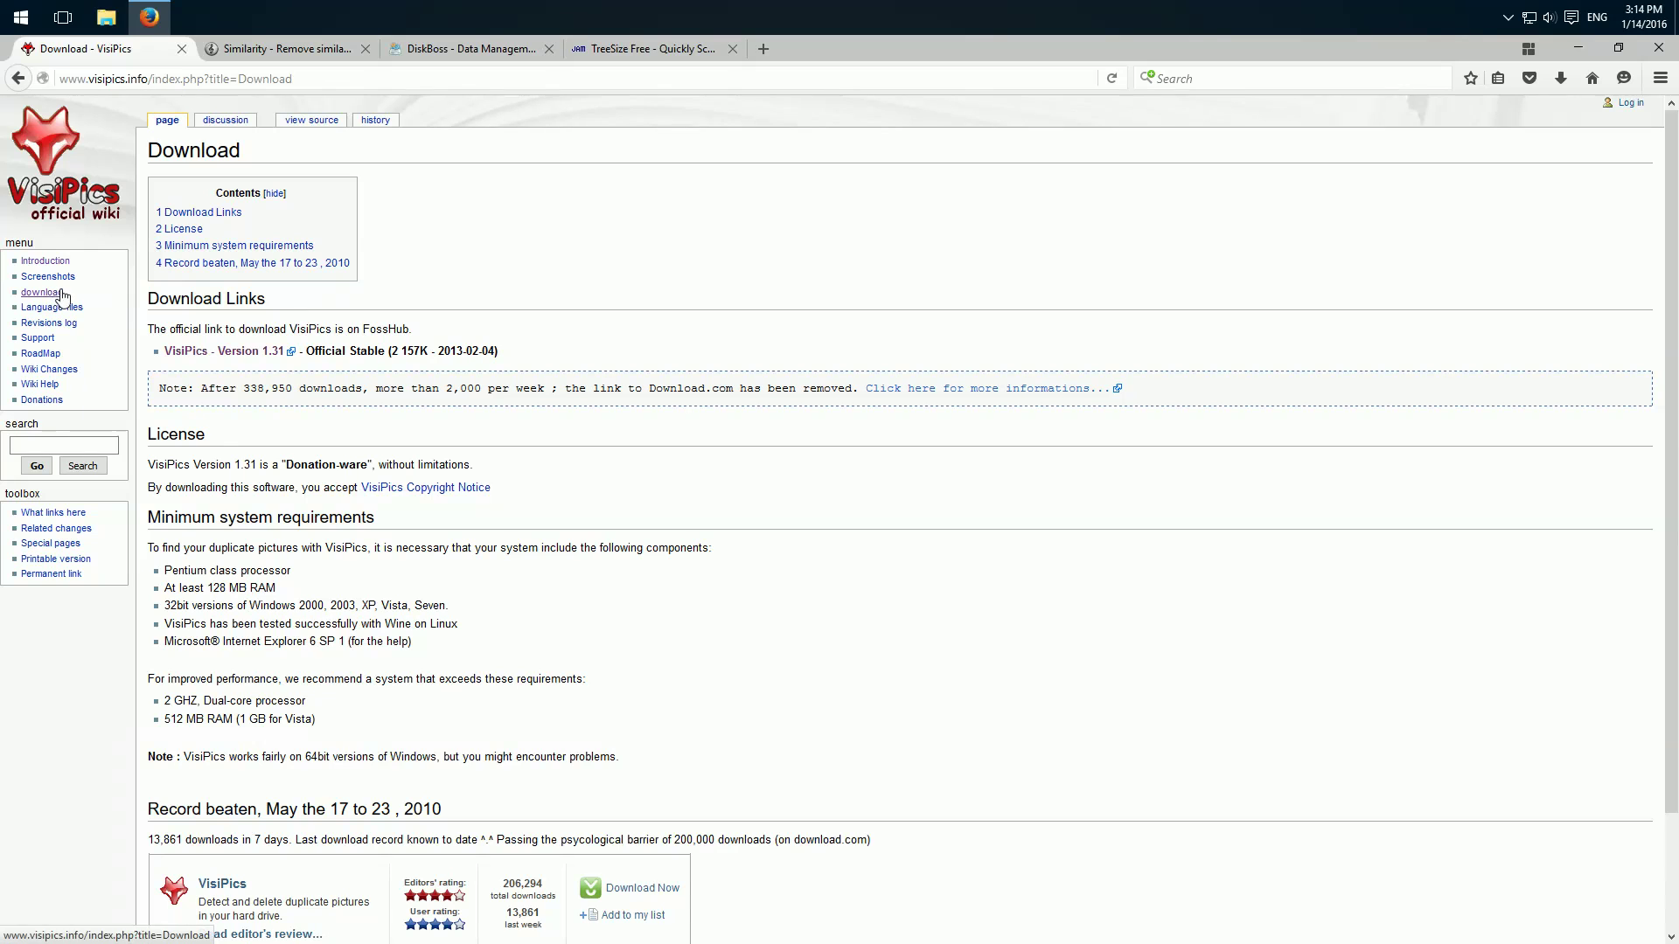
click(235, 352)
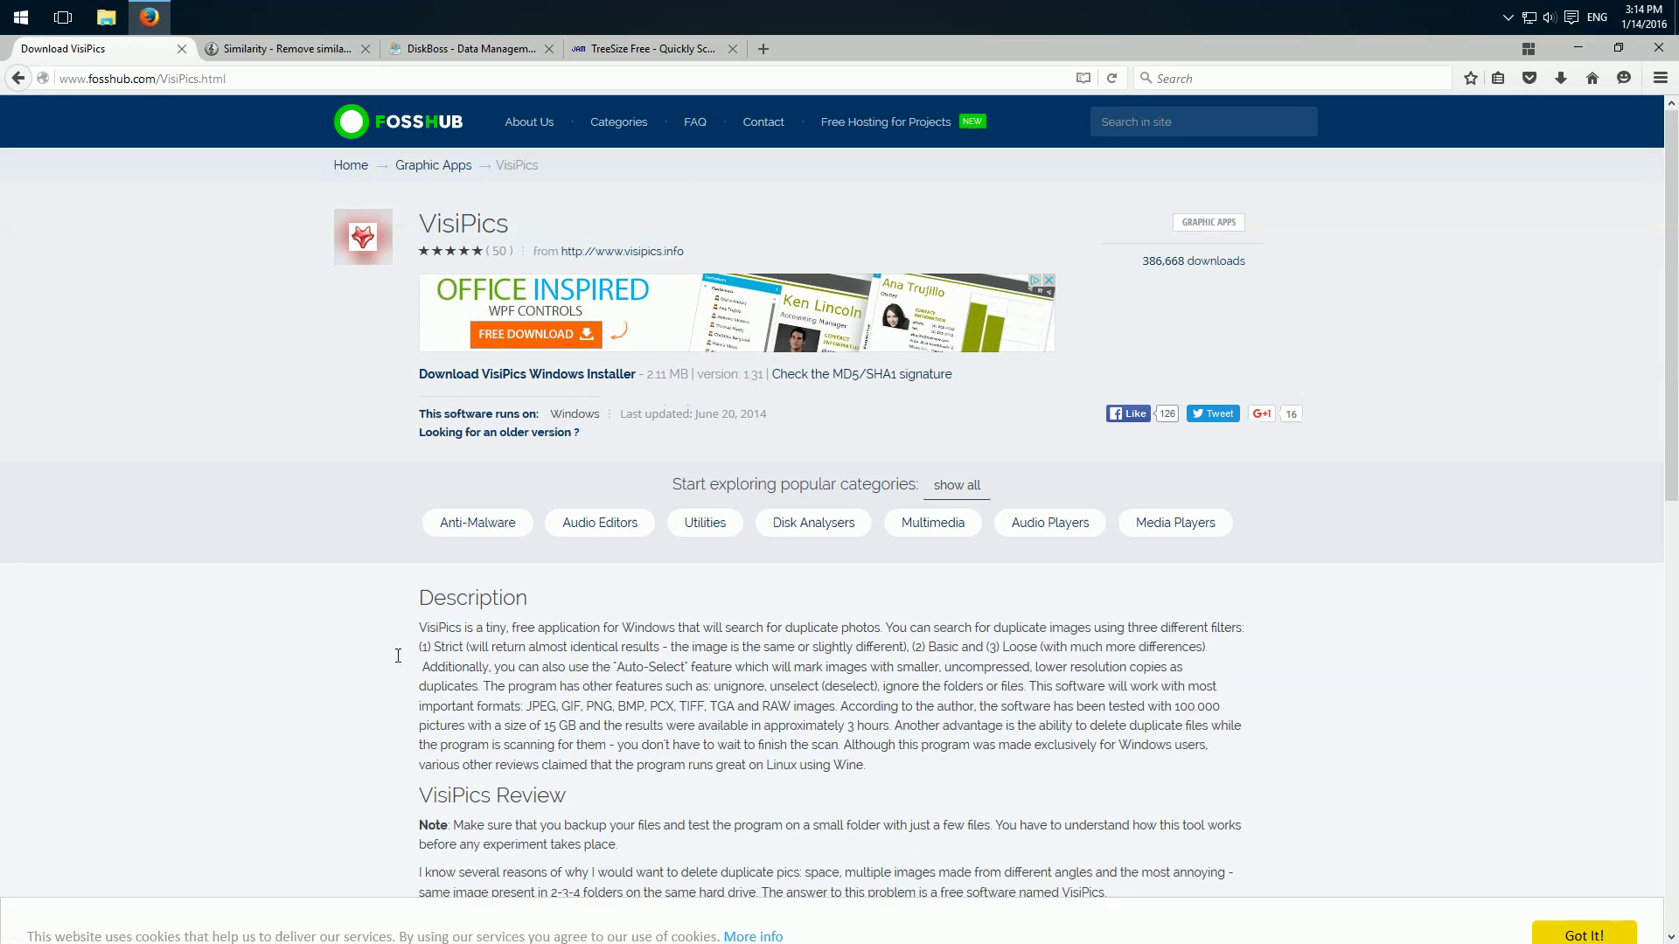
click(530, 377)
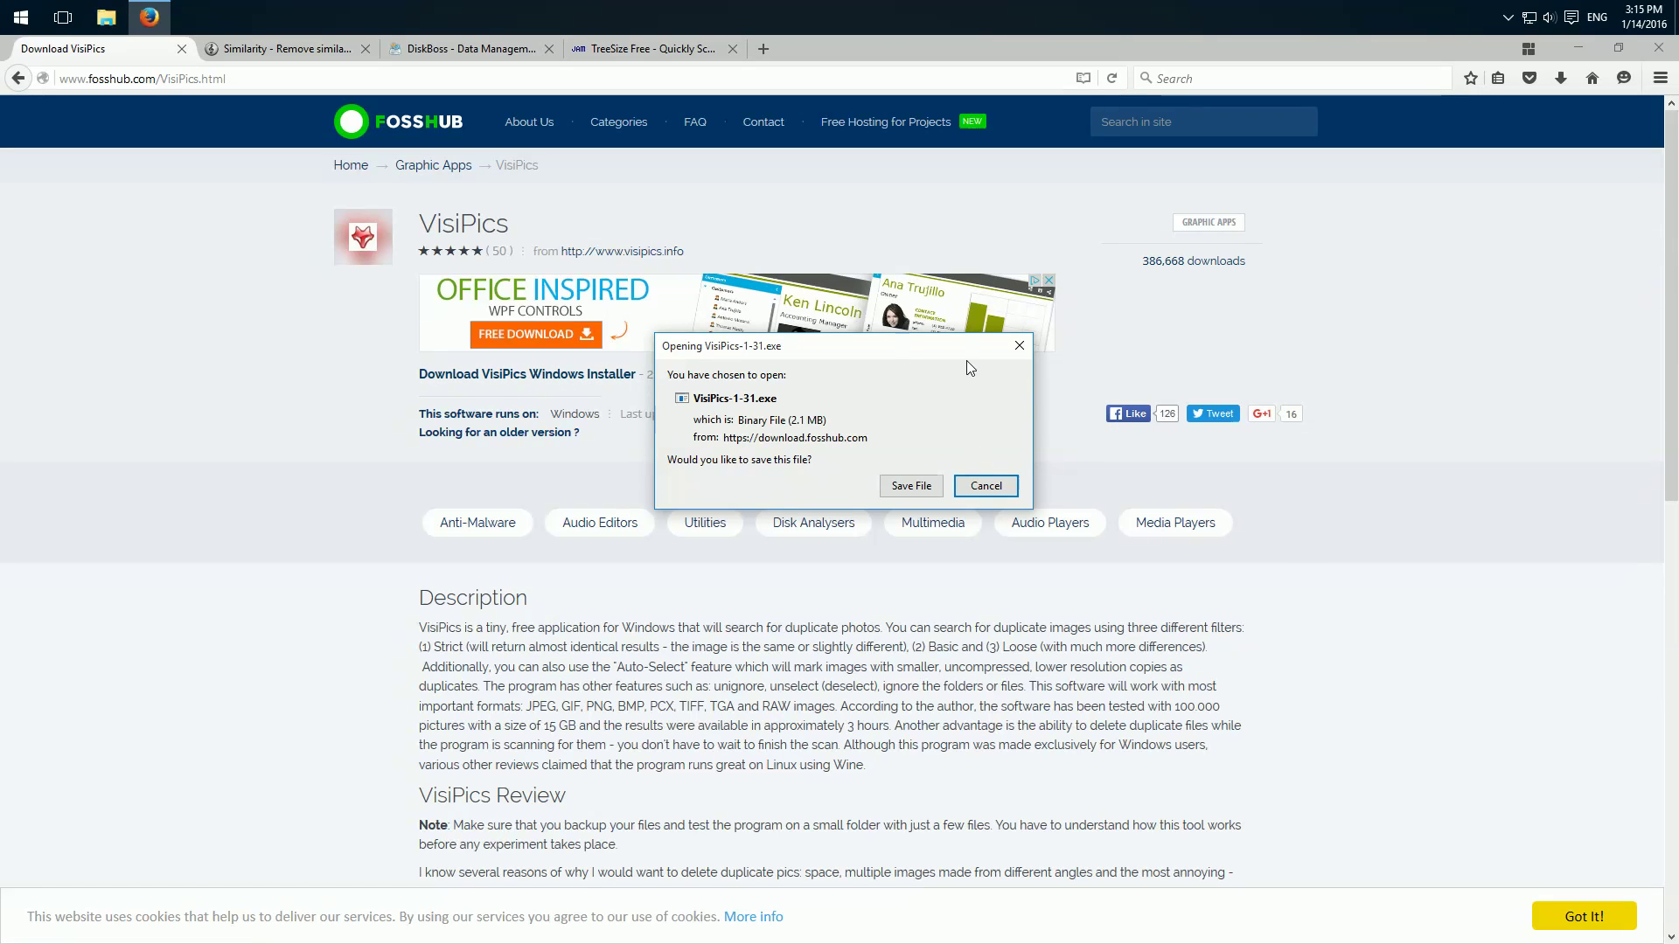
click(1019, 347)
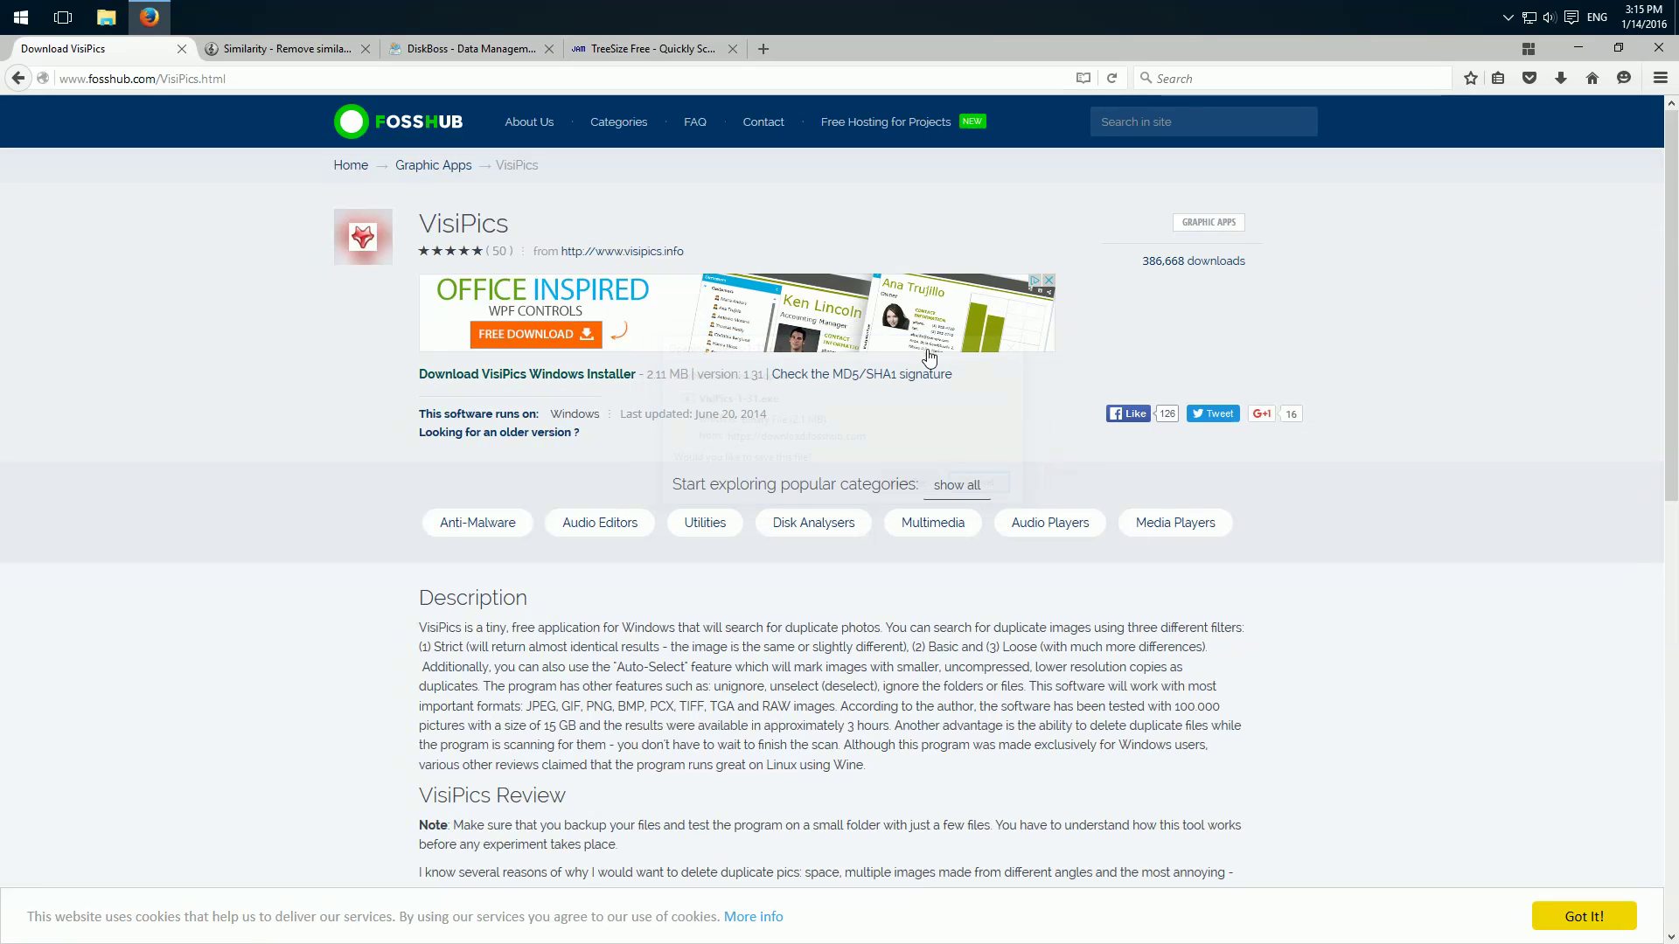
Step: Close the VisiPics tab and dismiss the similarity64.2.0.2.msi 64-bit download prompt
click(182, 49)
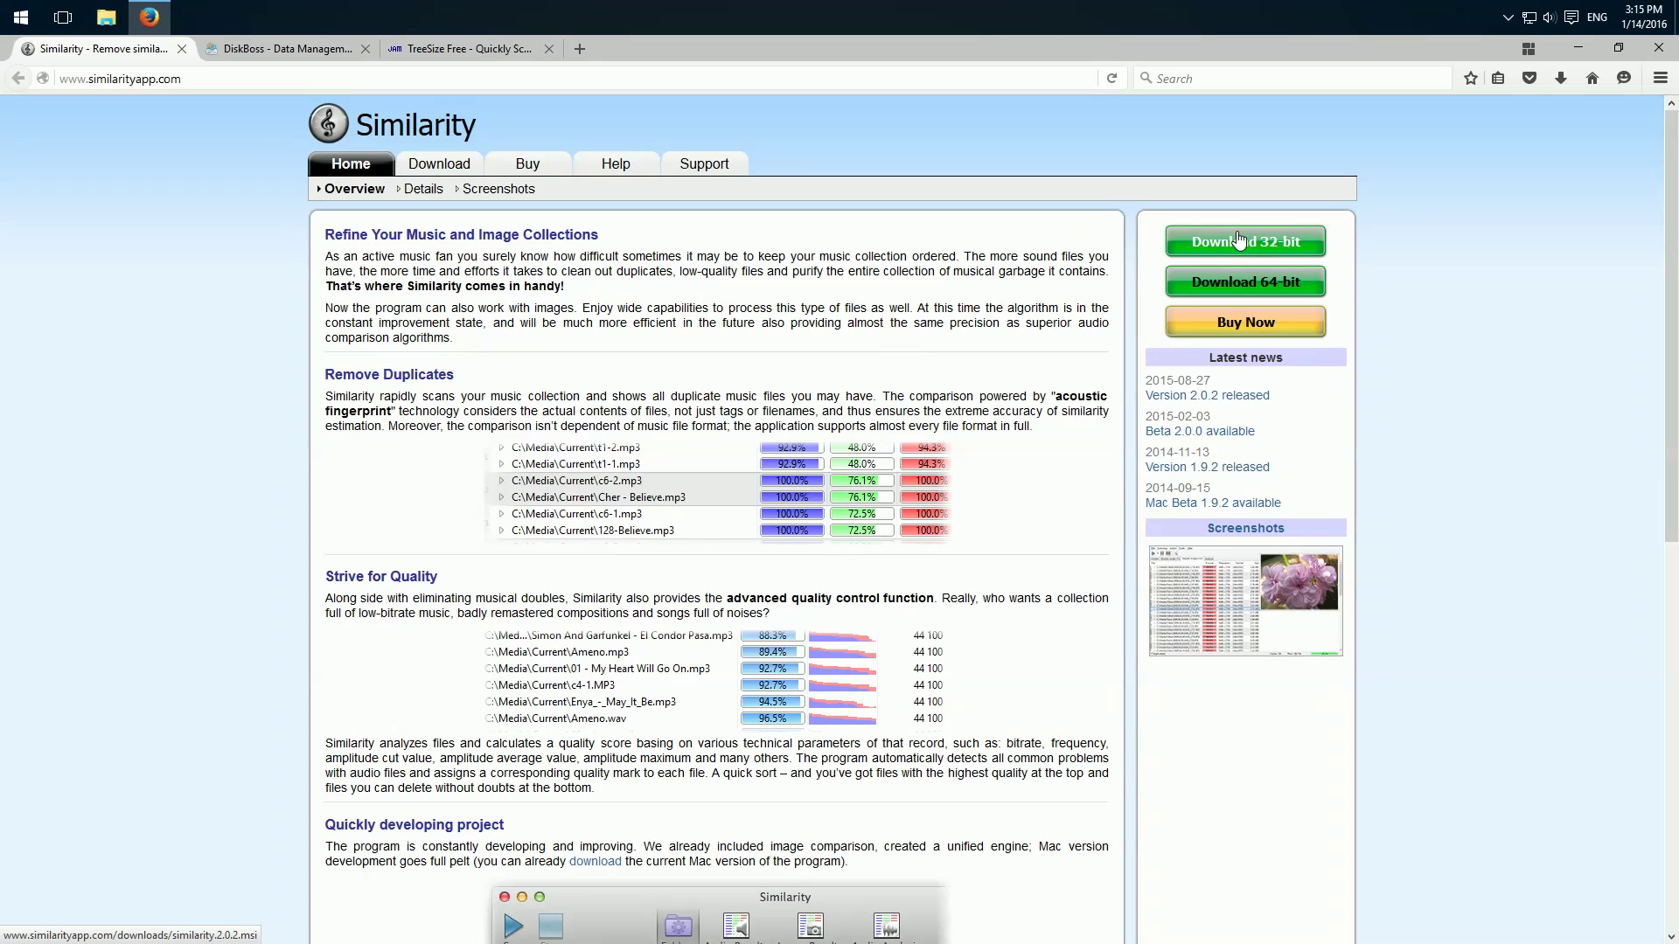
click(1245, 280)
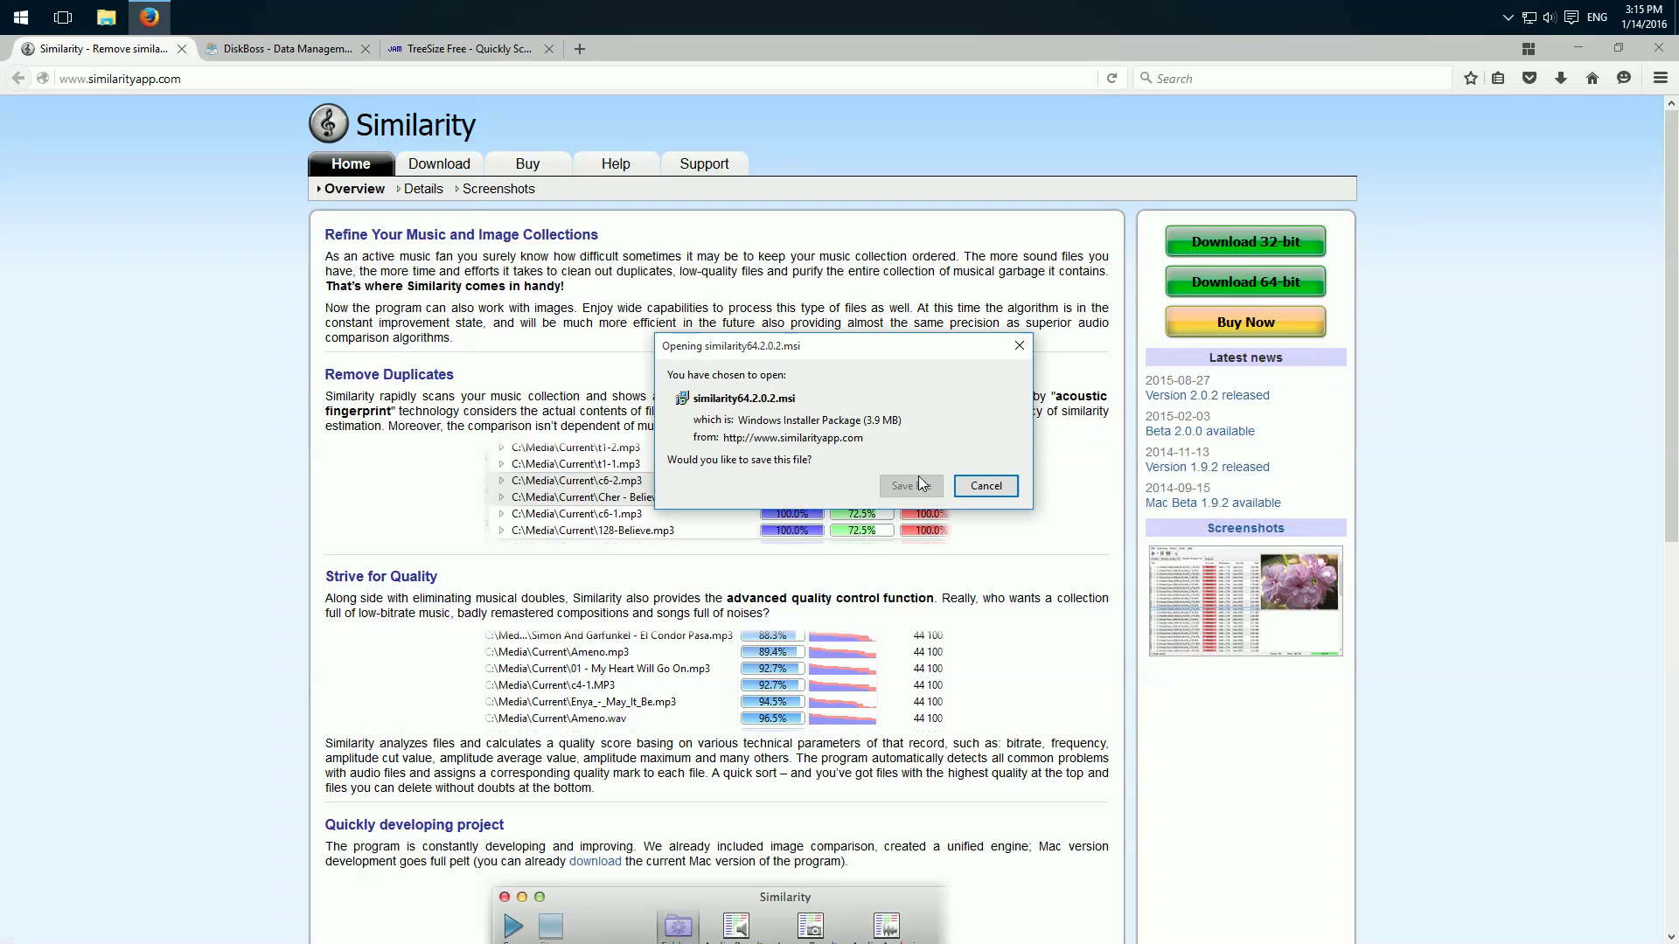
click(1019, 346)
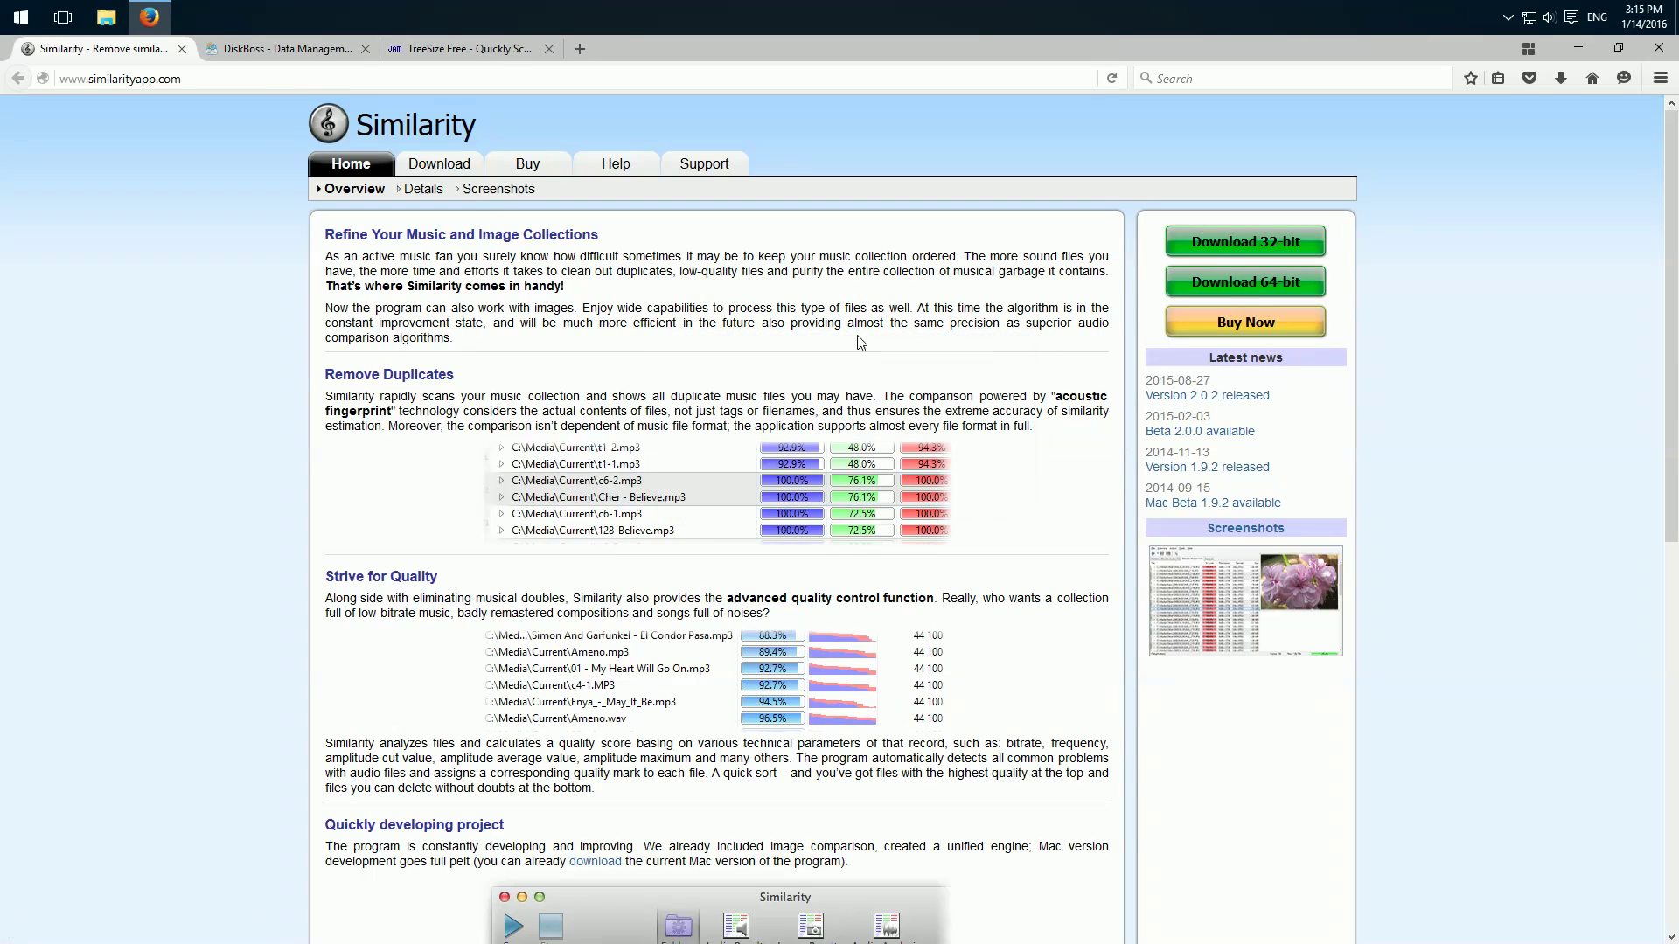
Step: Close the Similarity tab, open DiskBoss v6.4.18 from the downloads table, dismiss its prompt and close the tab
click(182, 49)
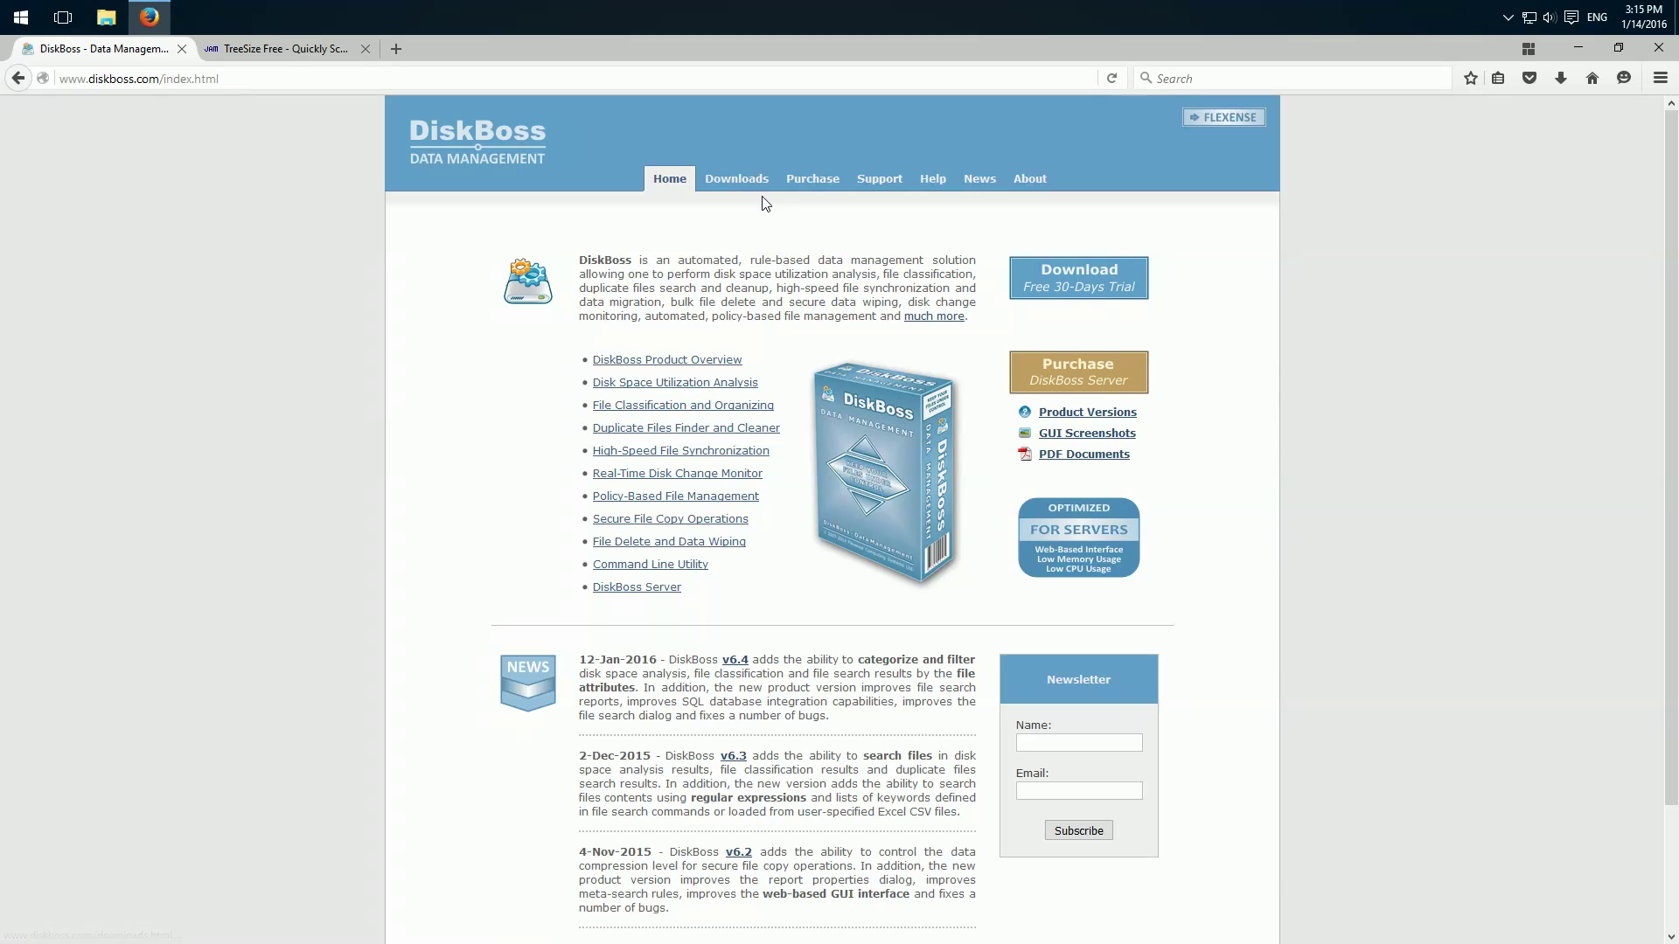
click(732, 183)
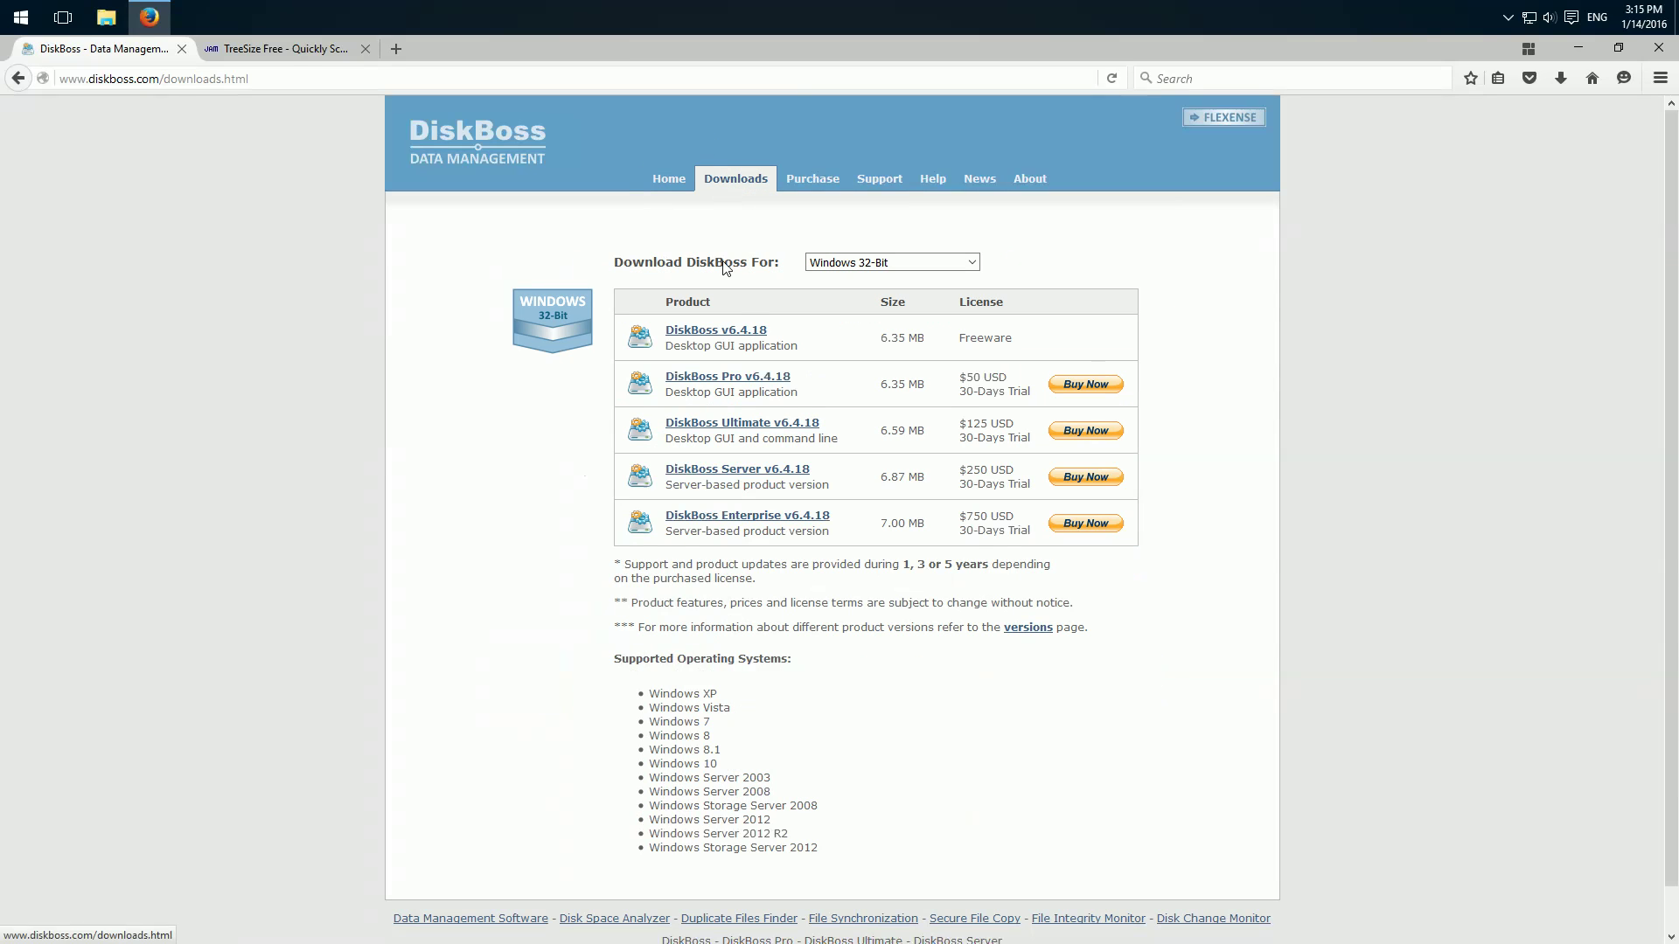
click(703, 334)
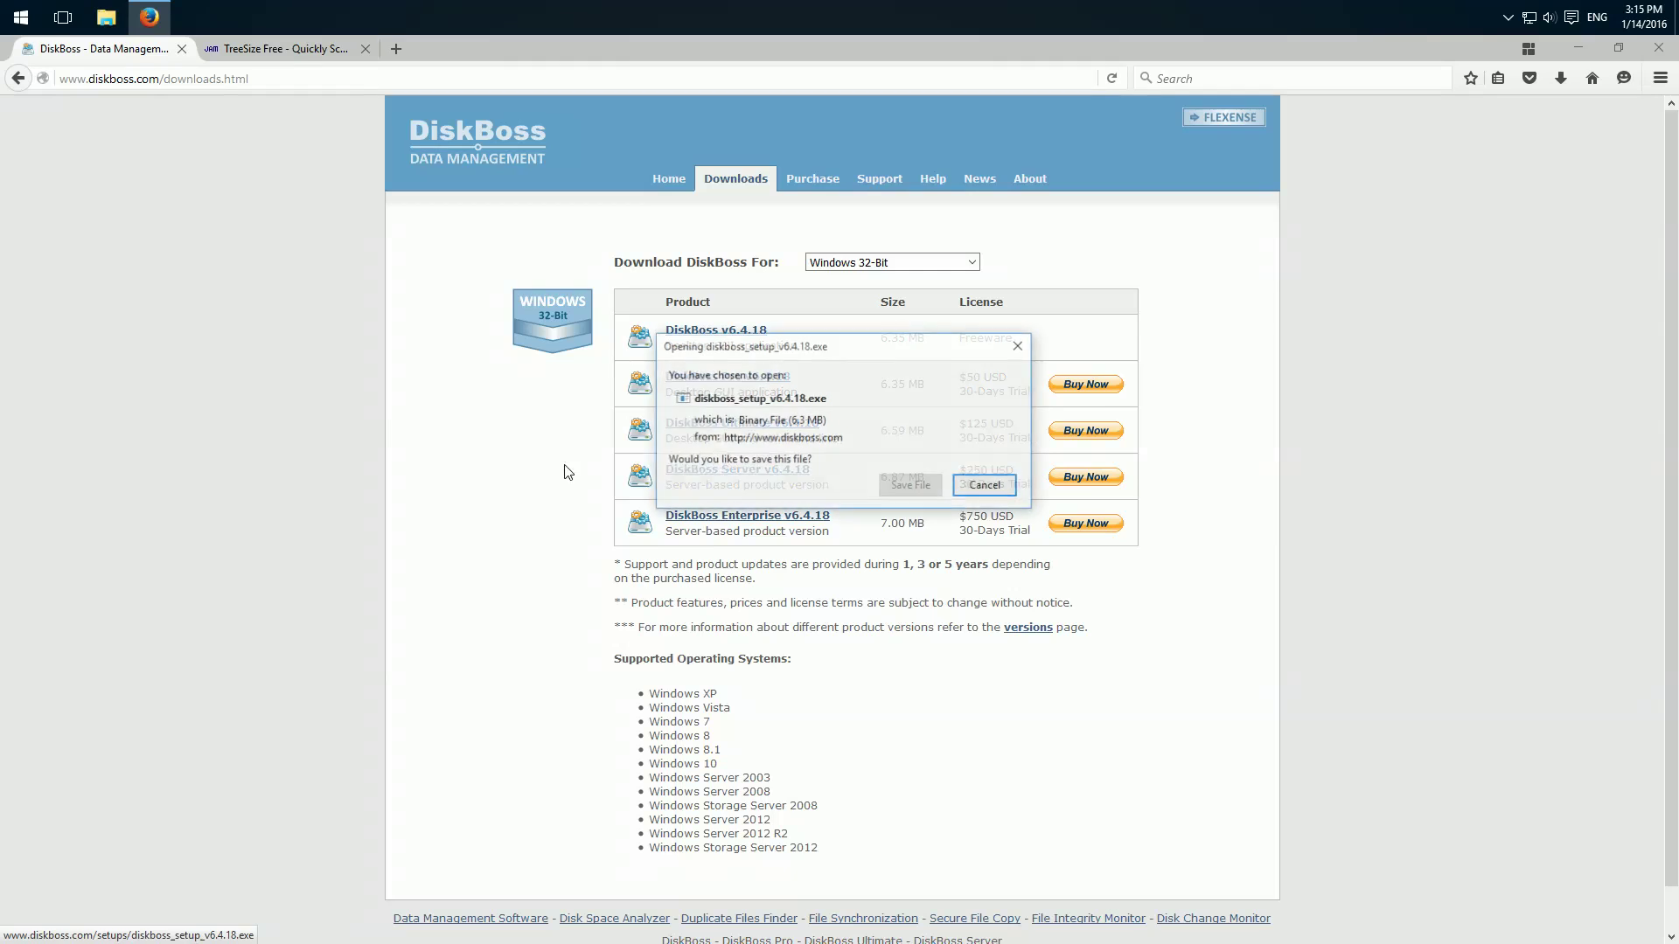
click(1016, 345)
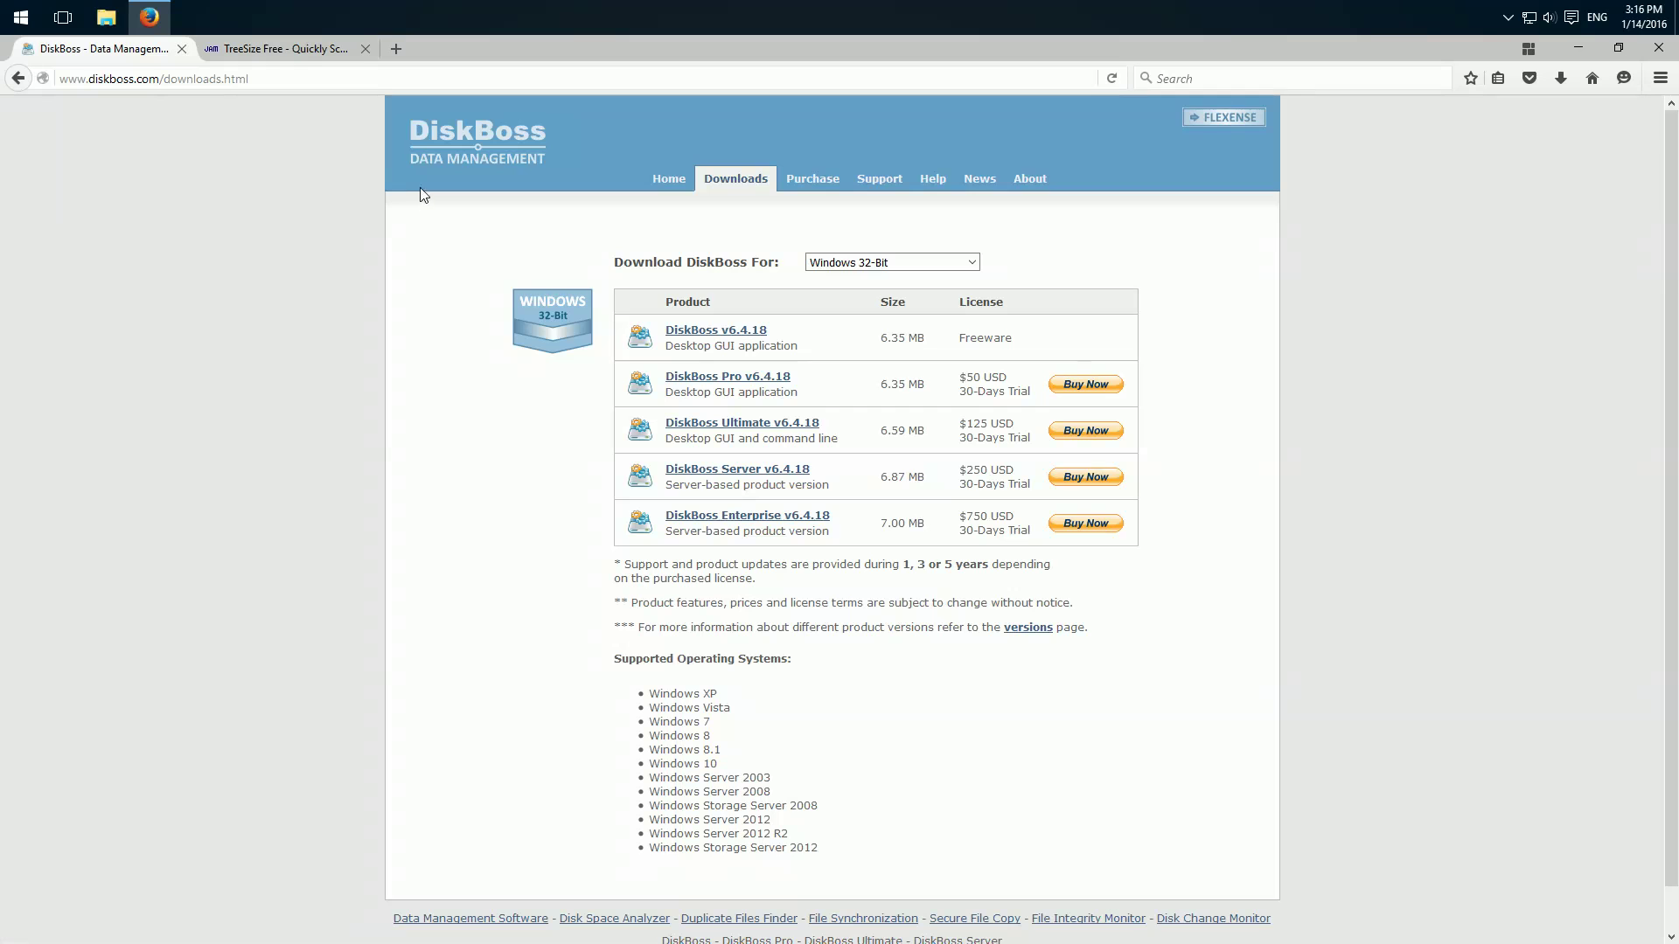
click(182, 48)
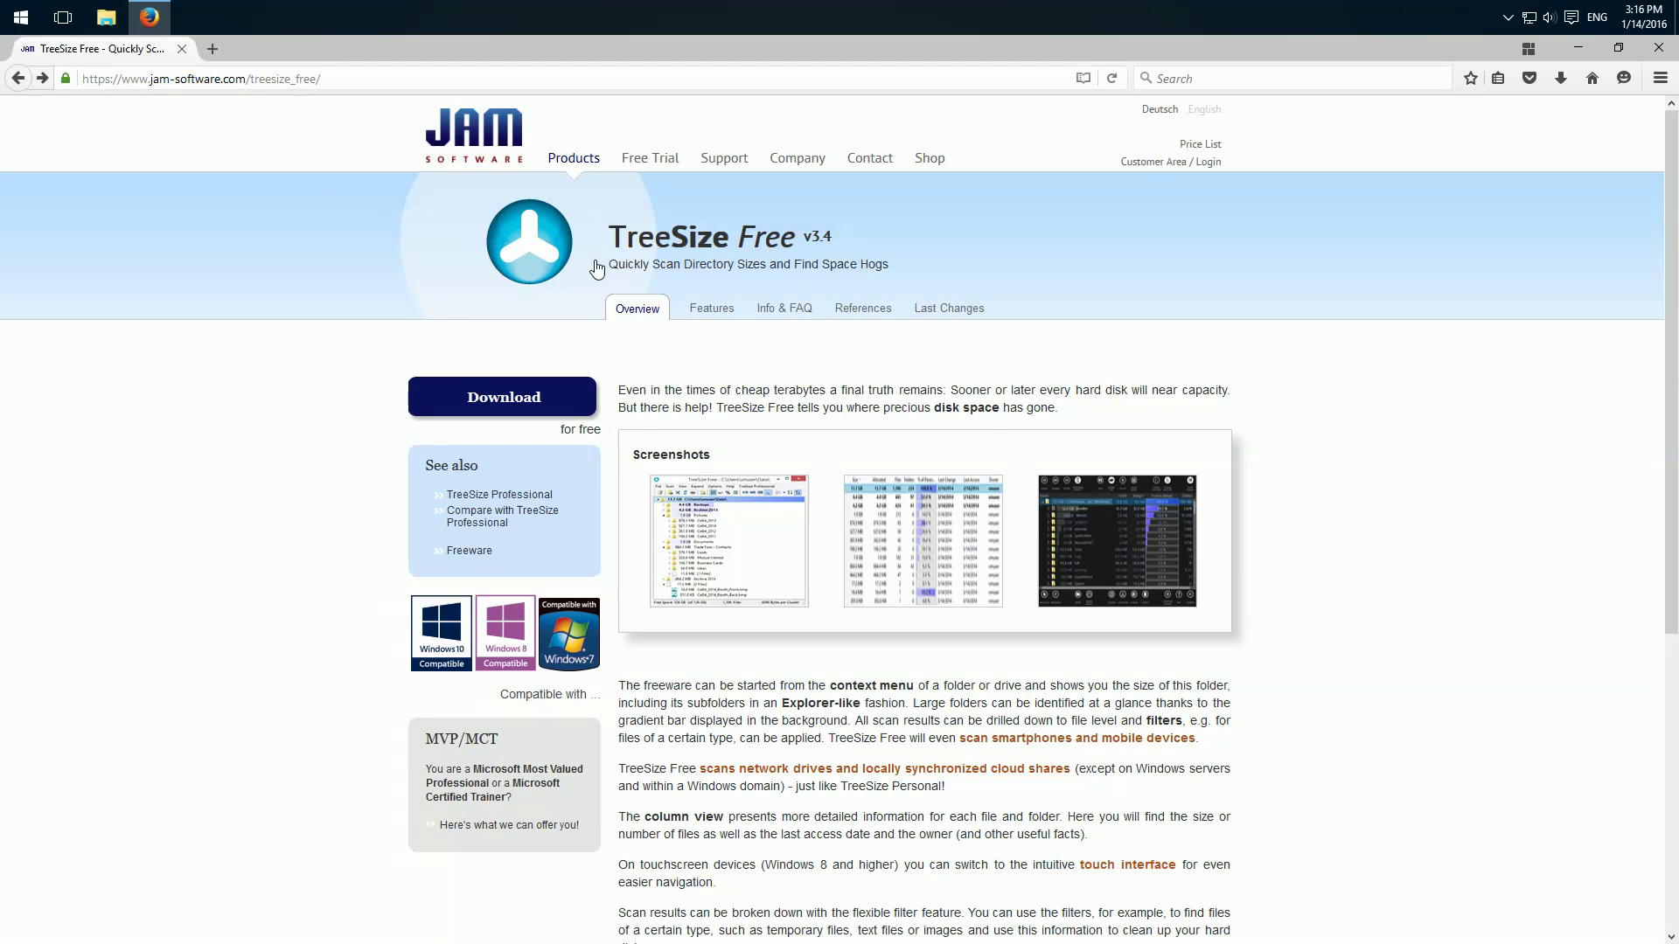
Step: Download TreeSizeFreeSetup.zip (with Installer) from the Europe mirror and dismiss the download prompt
click(501, 399)
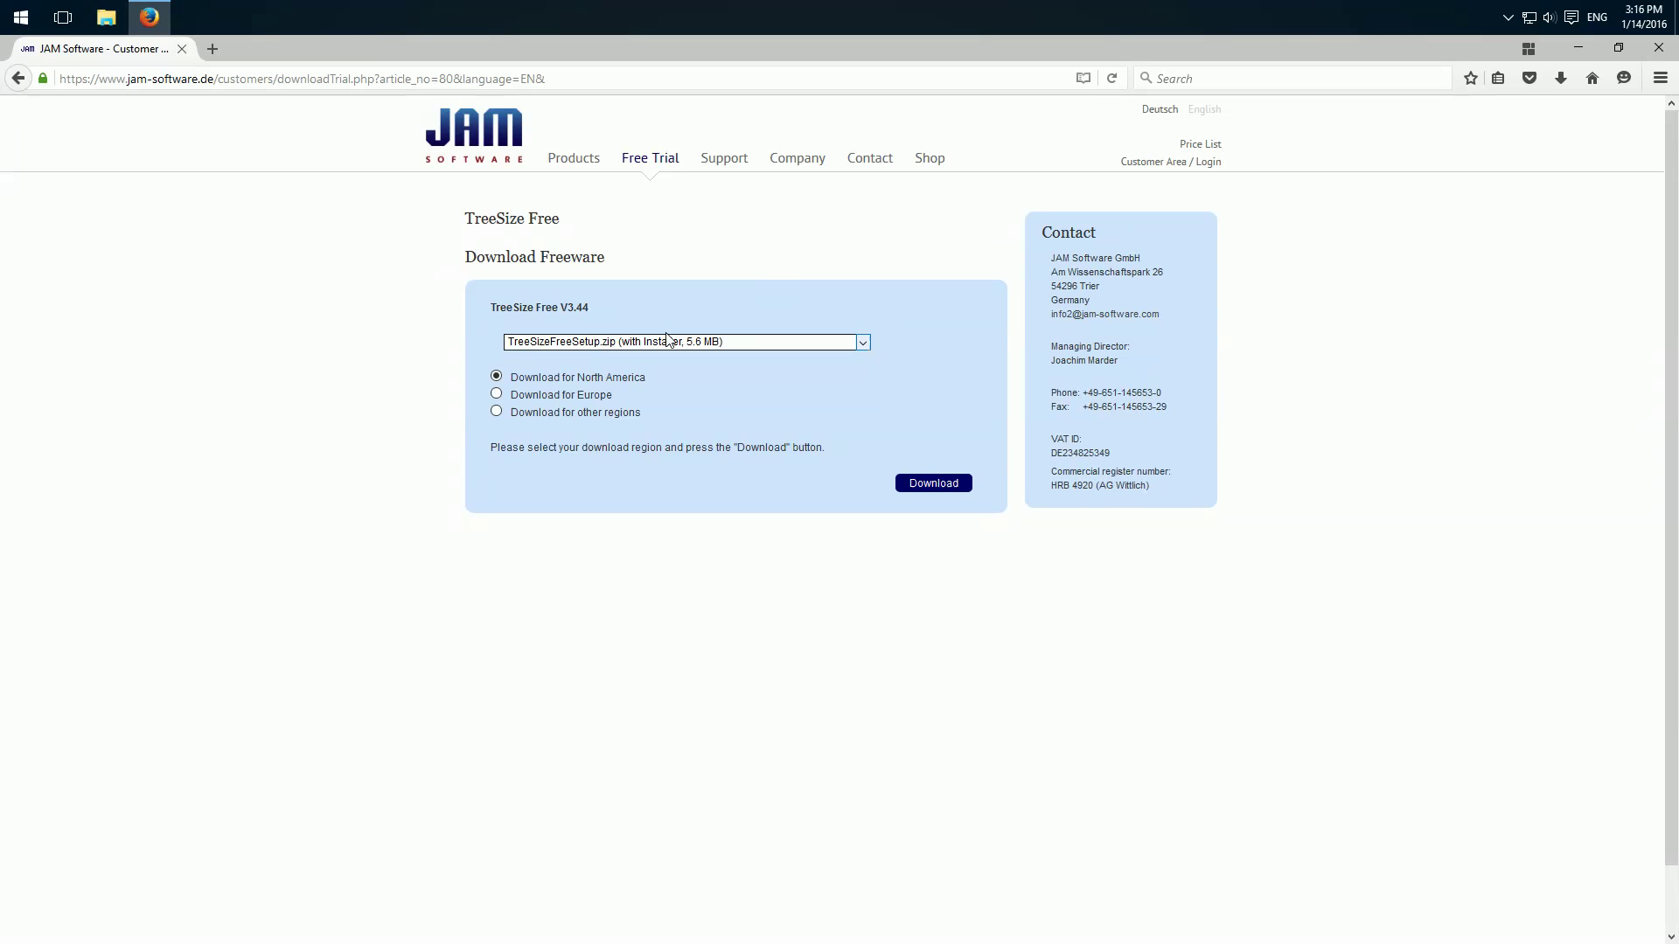
click(680, 344)
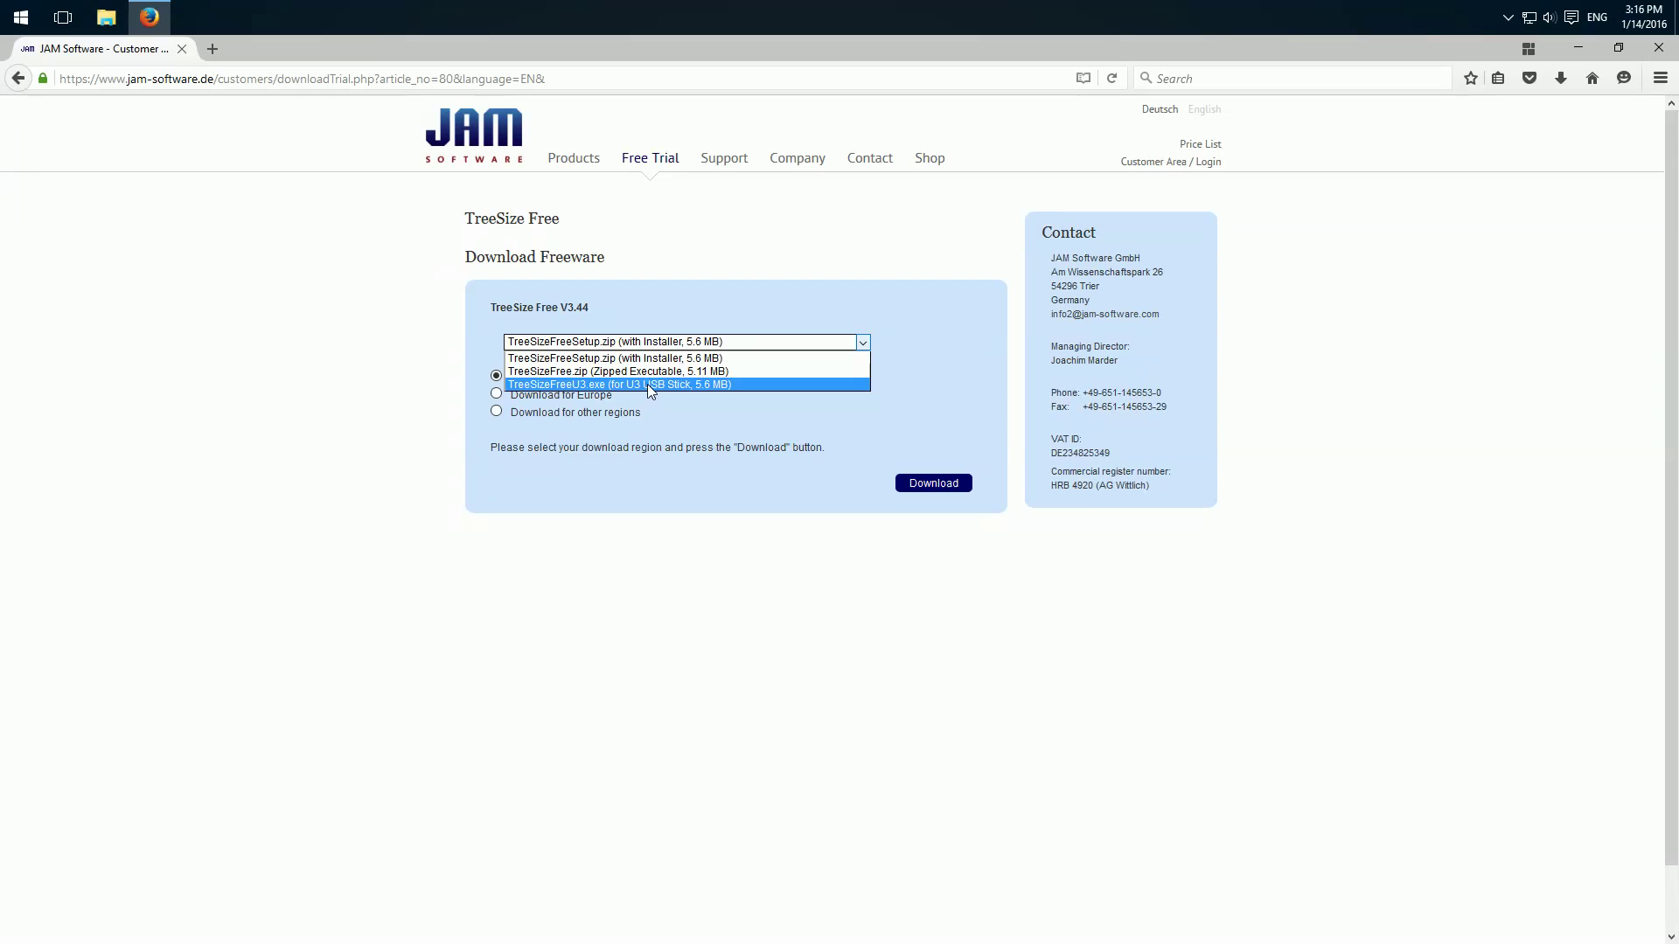
click(691, 359)
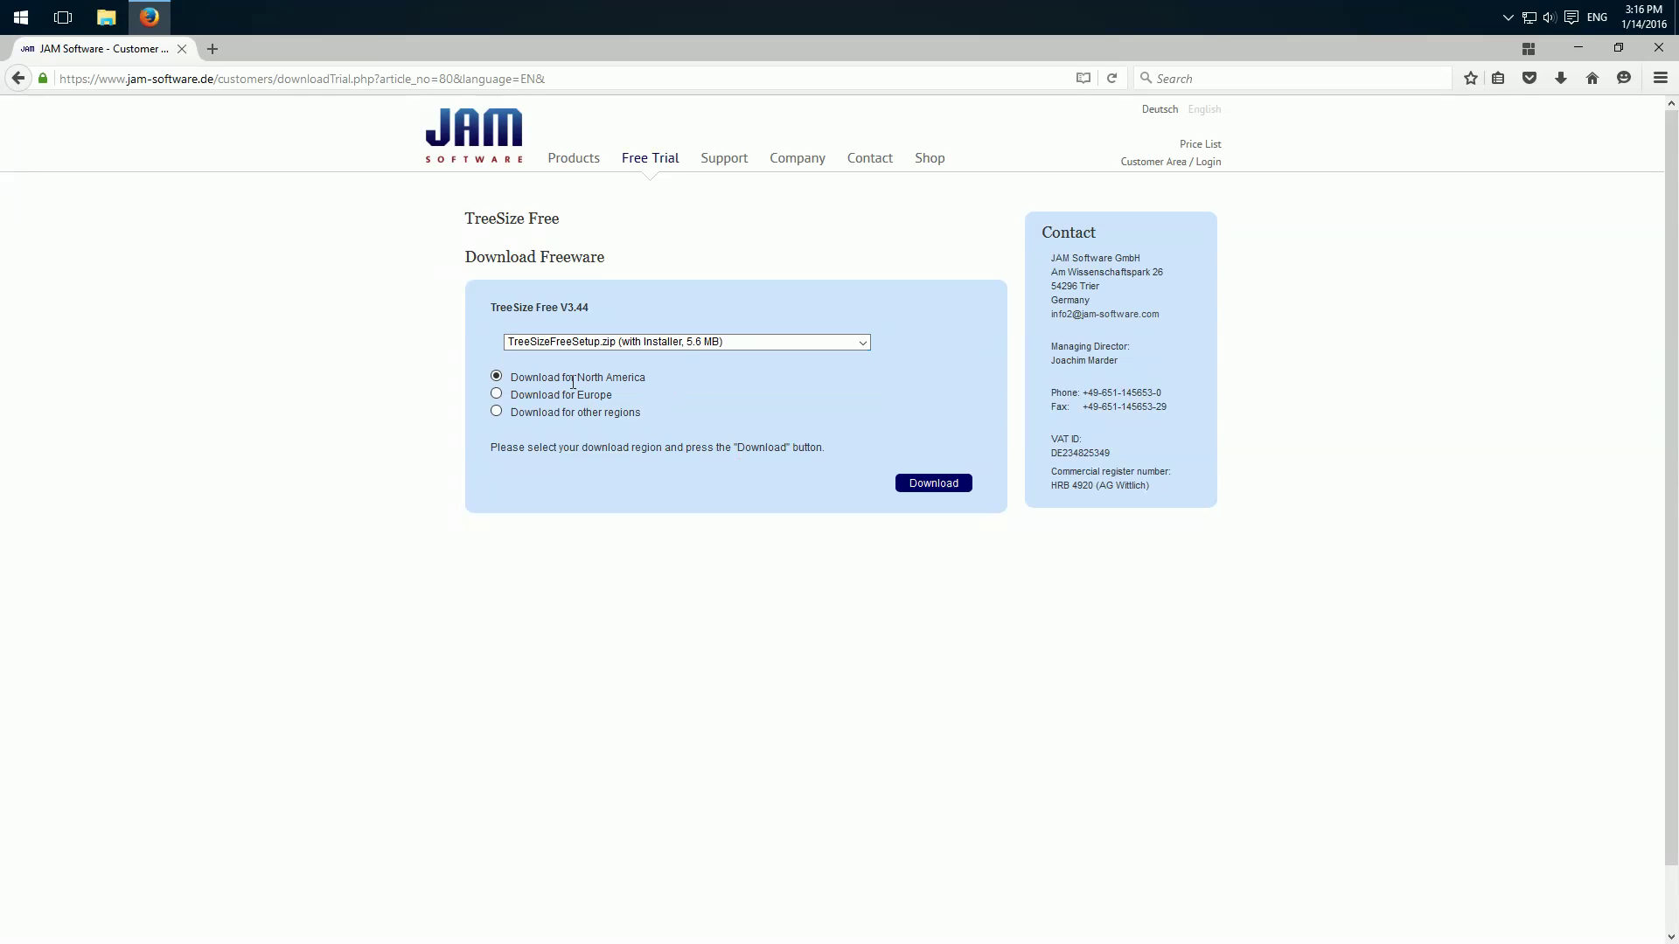
click(497, 394)
click(929, 485)
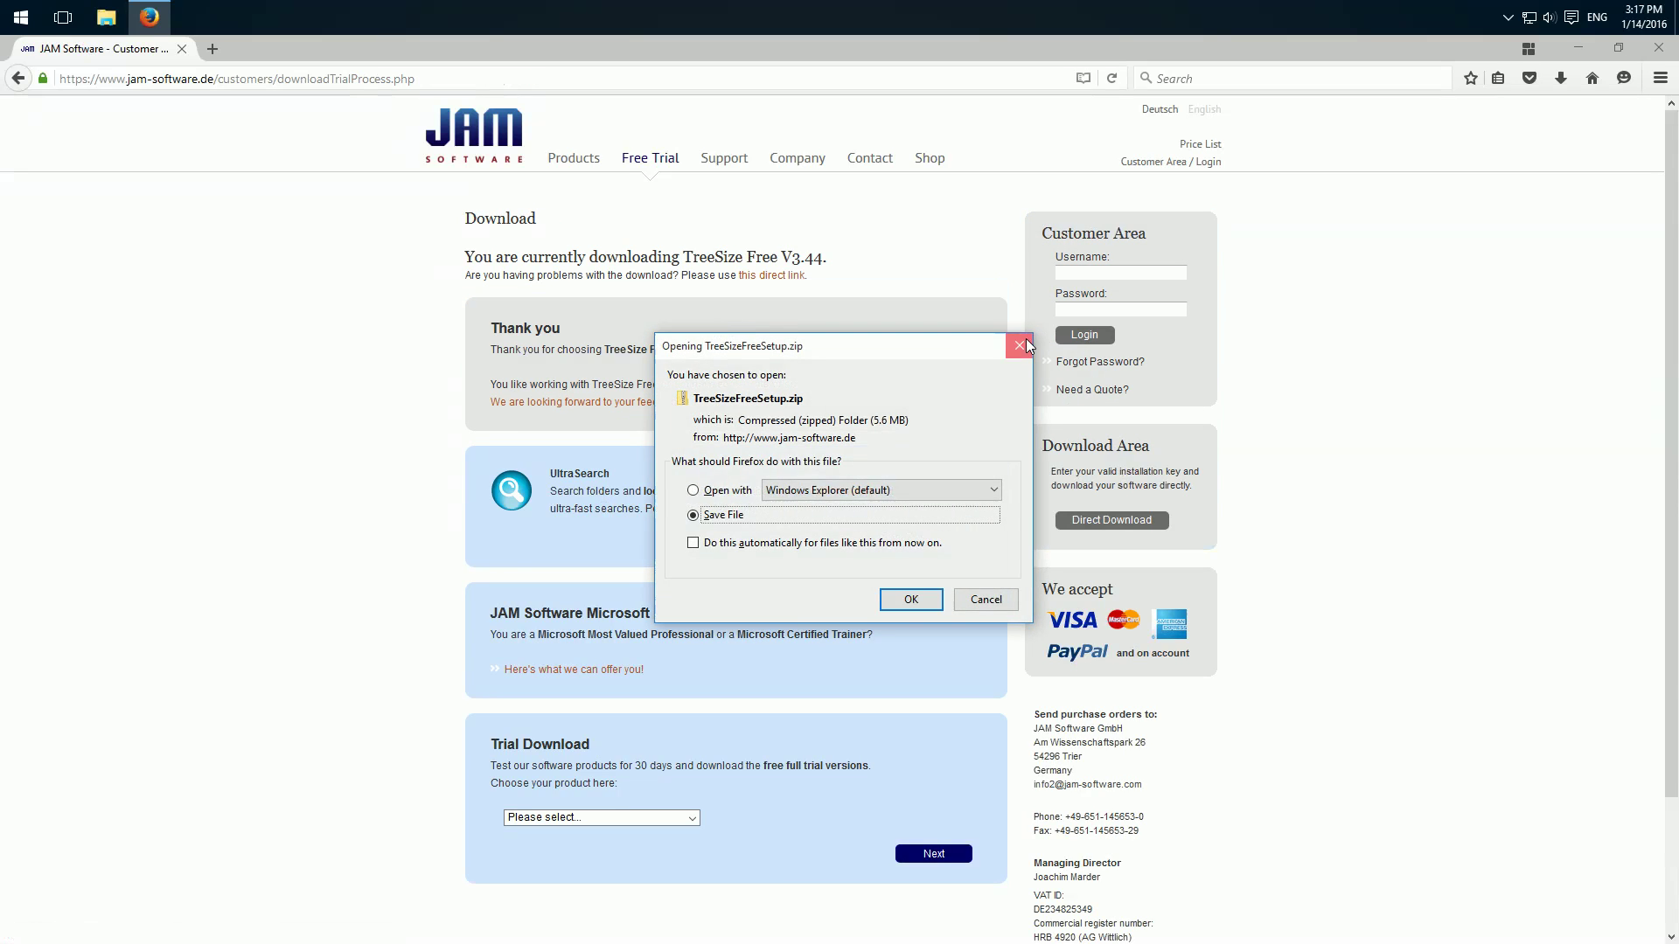
click(1019, 346)
Step: Close the browser and run TreeSizeFreeSetup.exe from TreeSizeFreeSetup.zip, approving the UAC prompt
click(1655, 51)
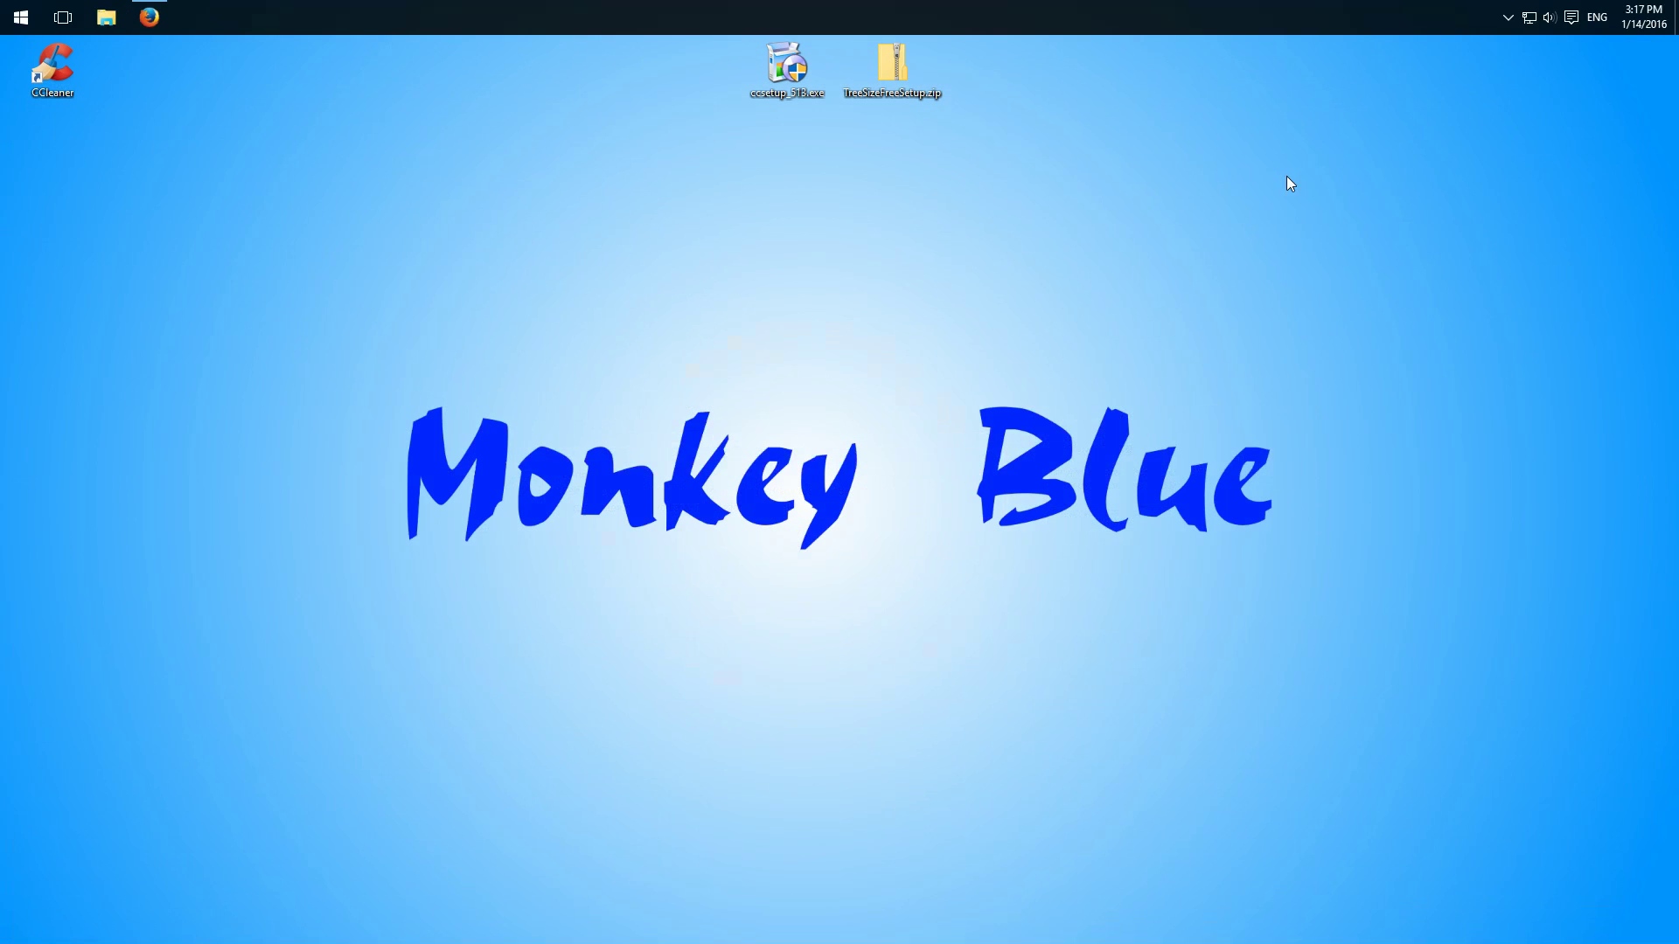
double_click(892, 86)
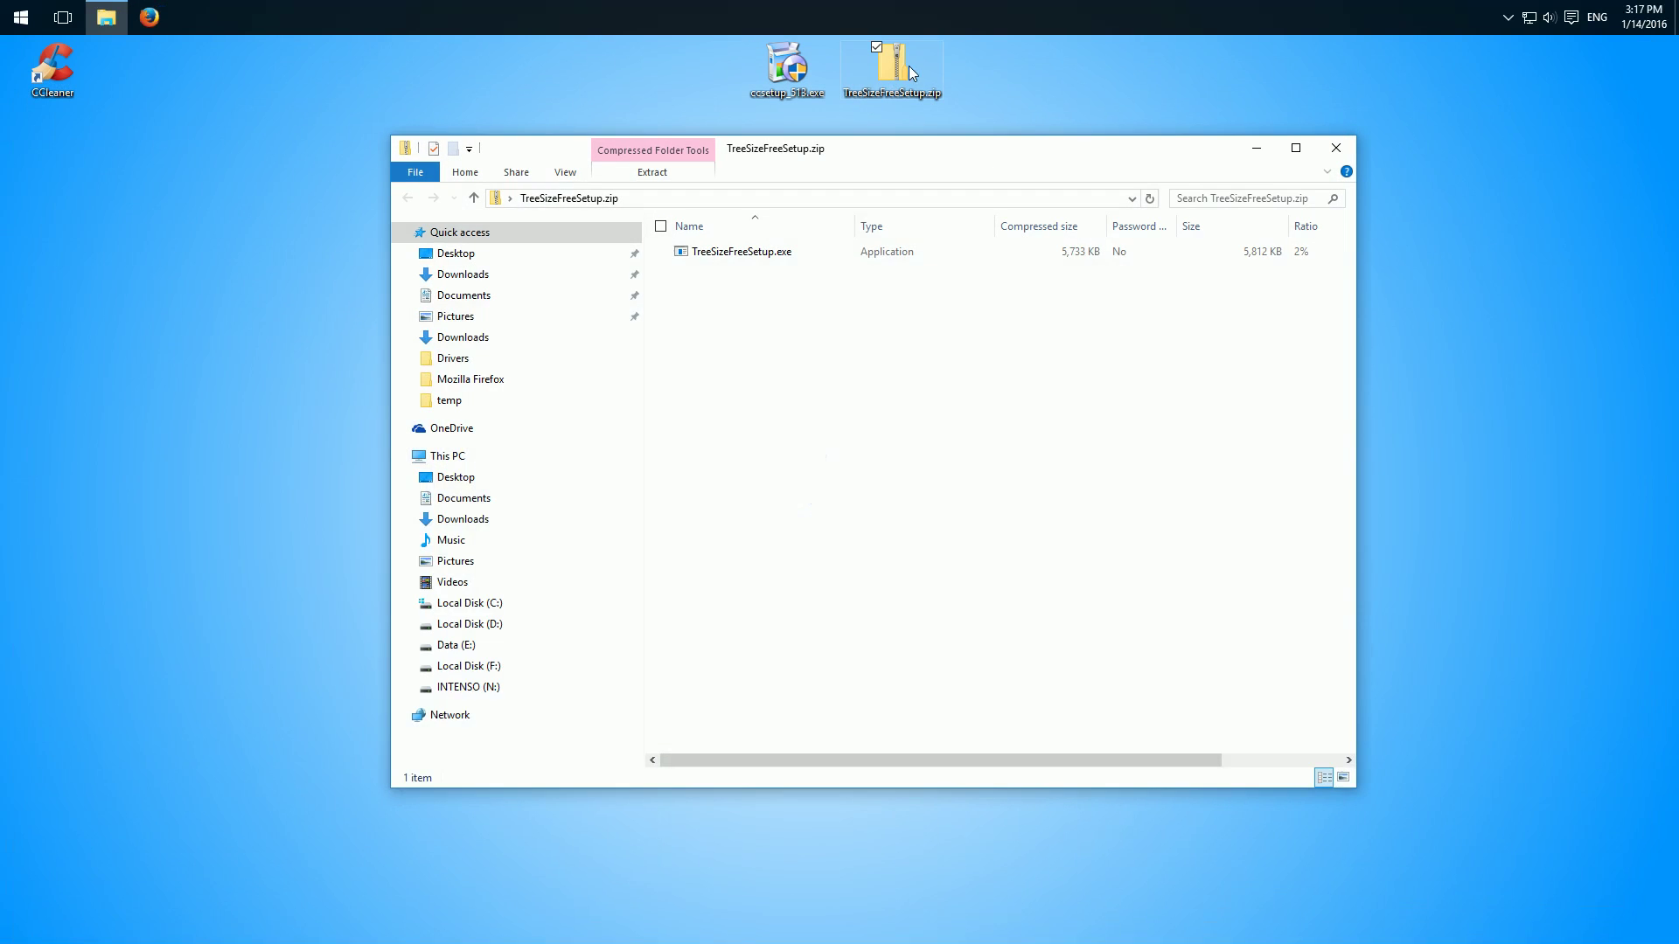
click(754, 260)
double_click(756, 259)
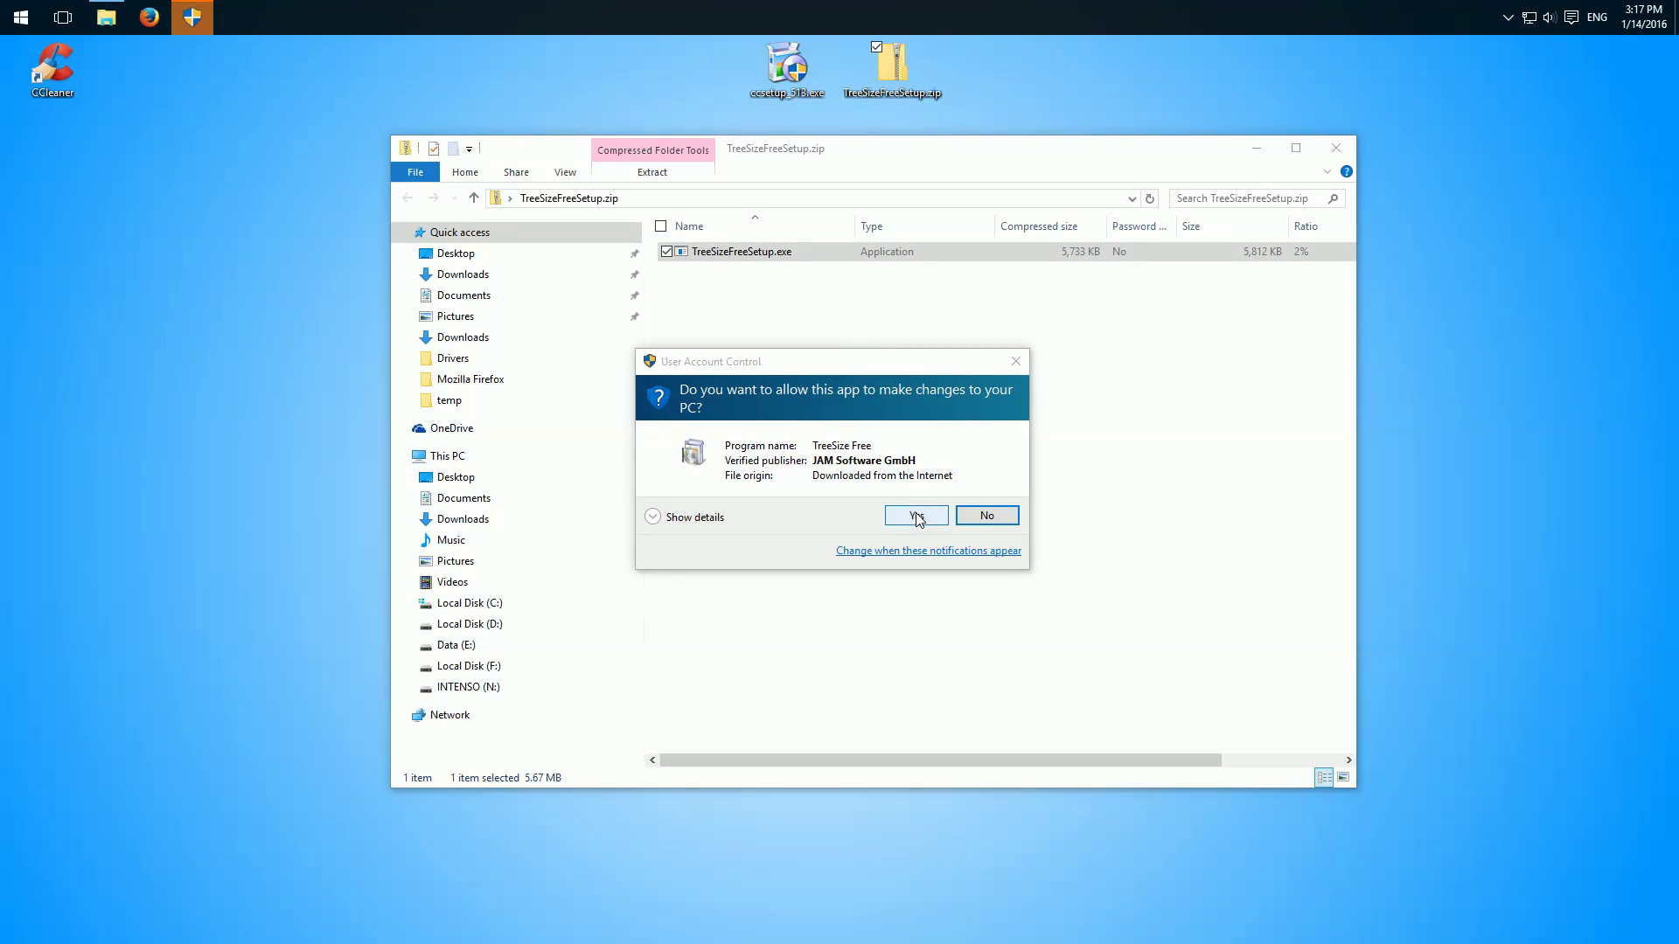
click(916, 517)
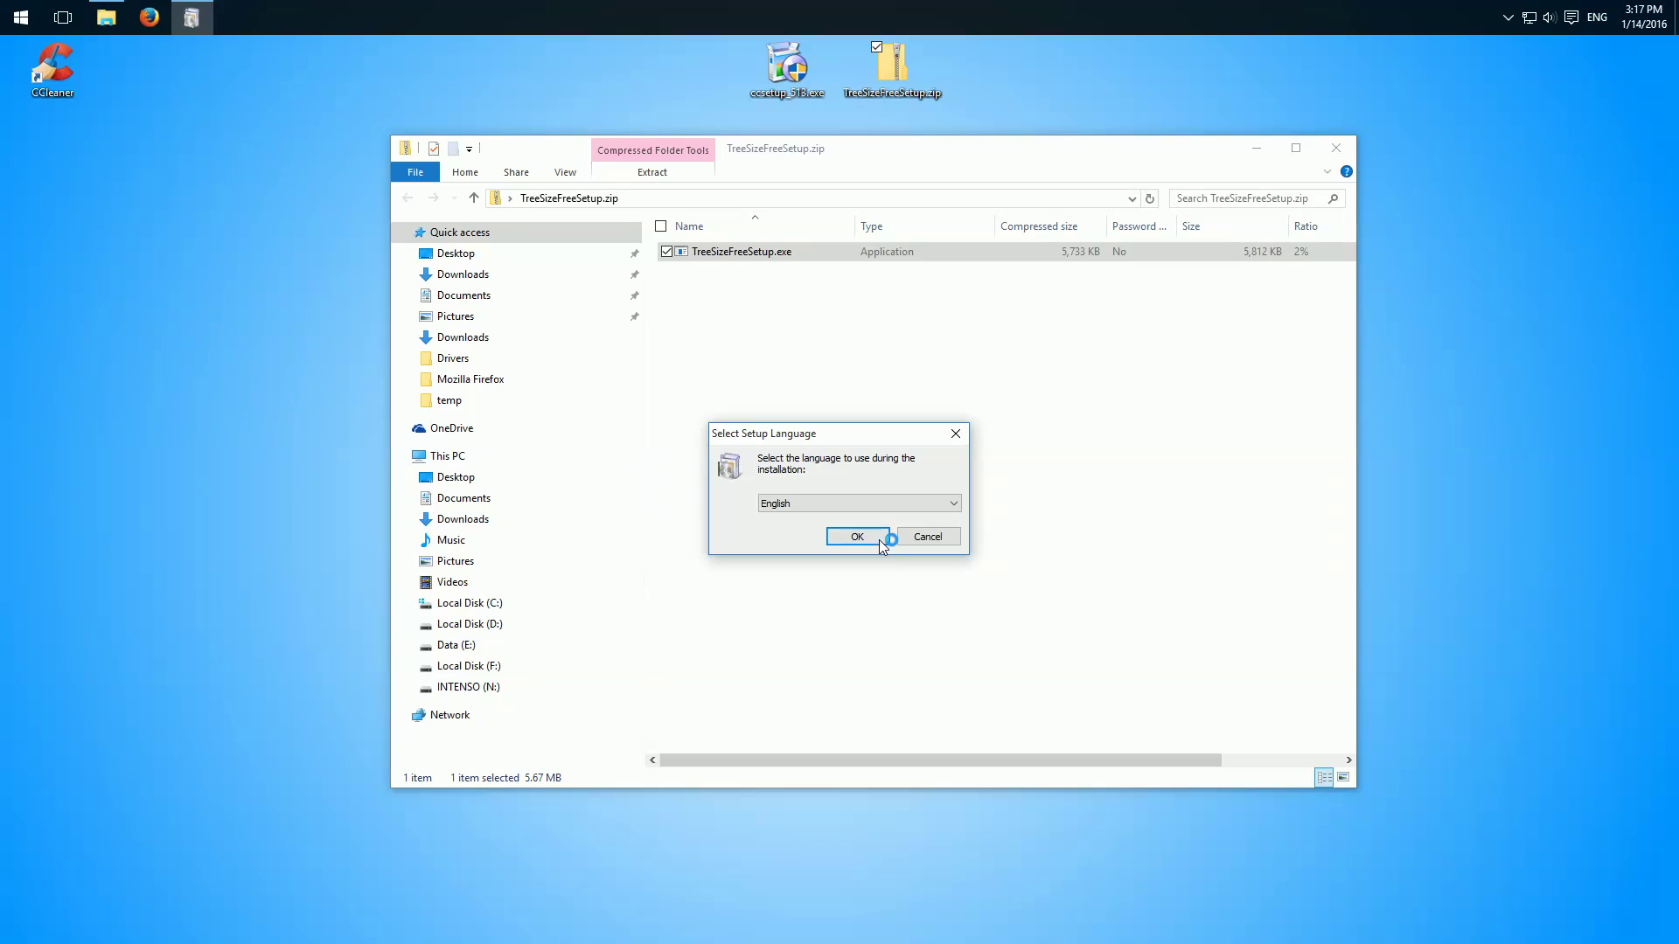
Step: Complete TreeSize Free setup in English with default location and tasks, accepting the license and launching it
click(857, 536)
click(941, 638)
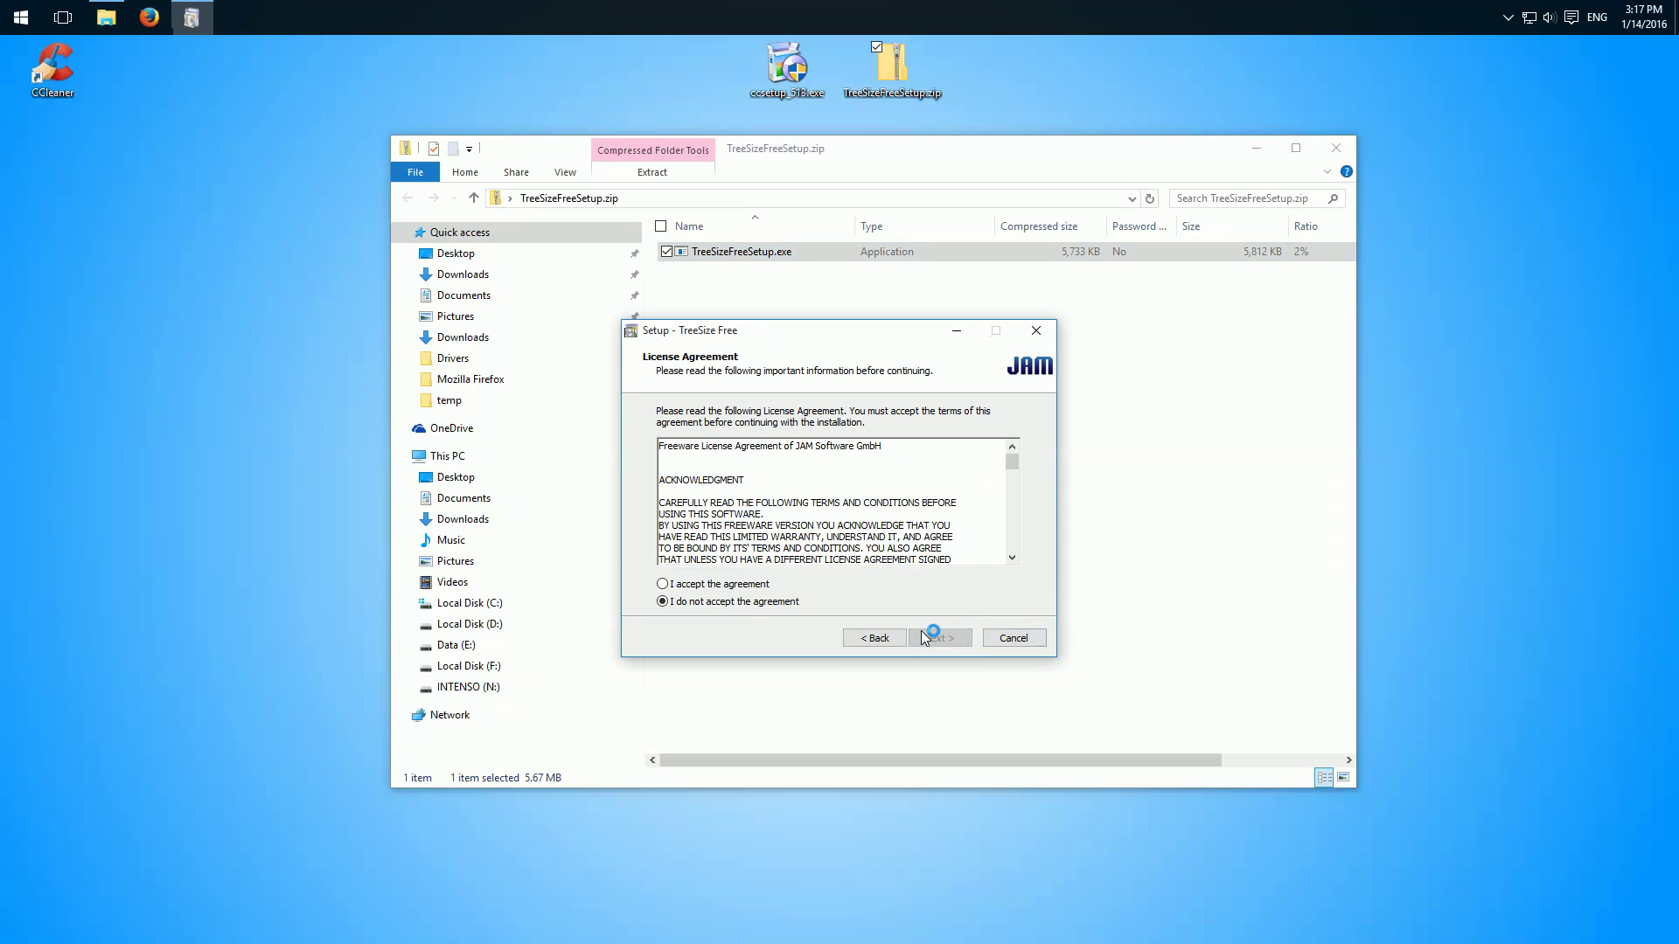
click(710, 584)
click(935, 638)
click(932, 640)
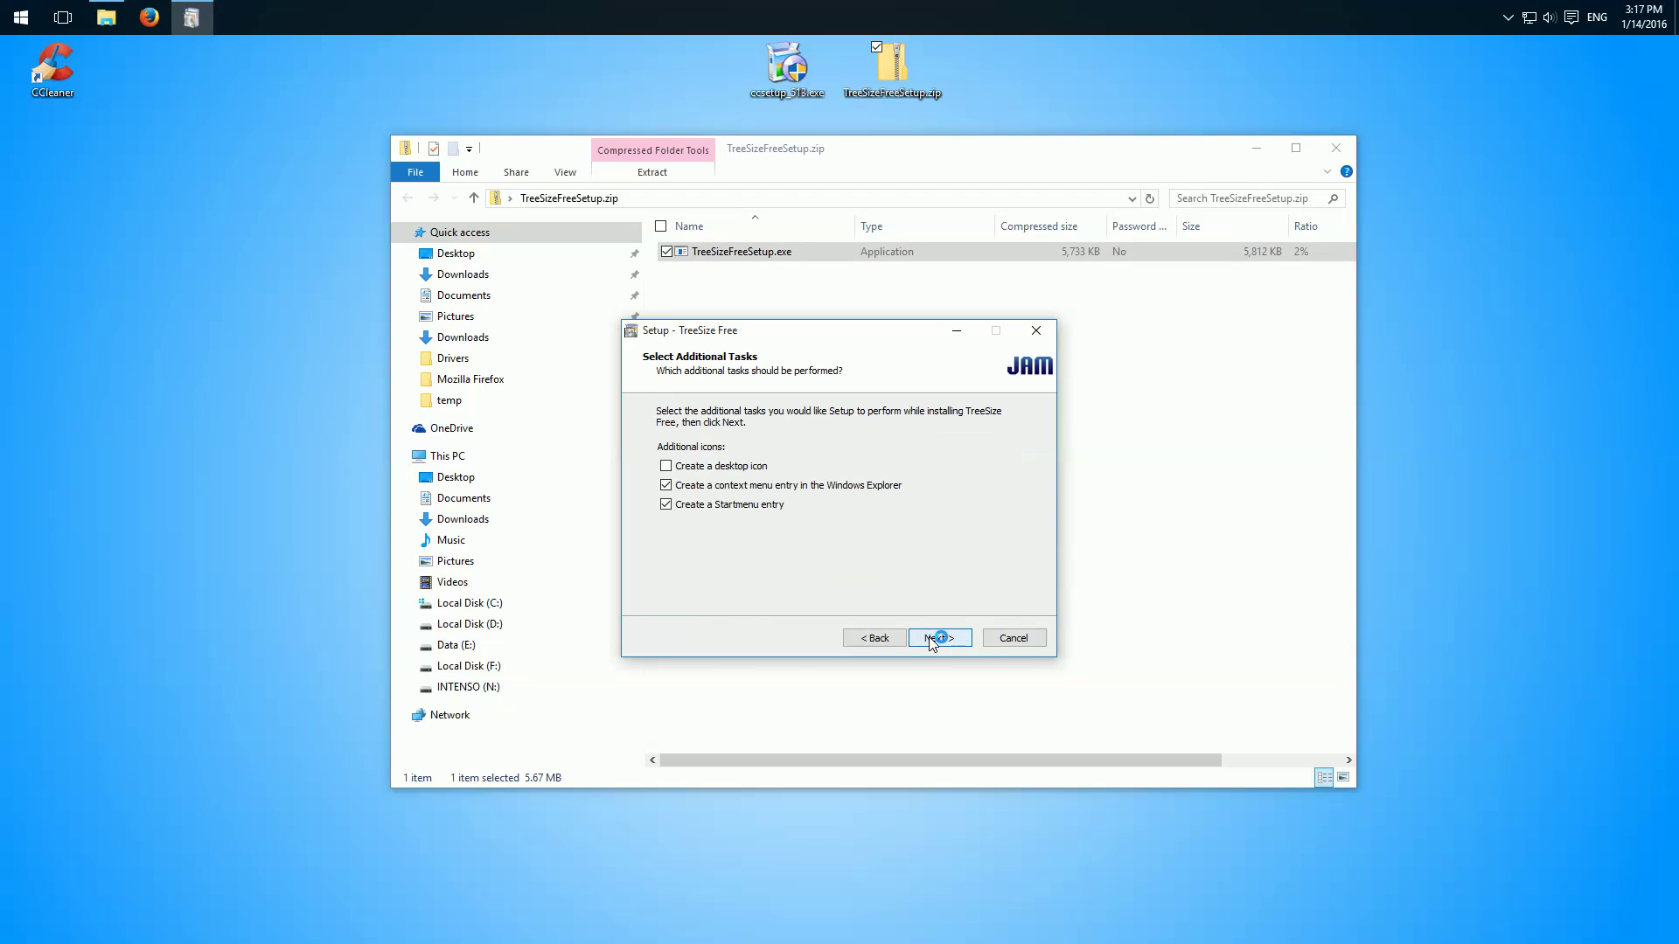
click(951, 640)
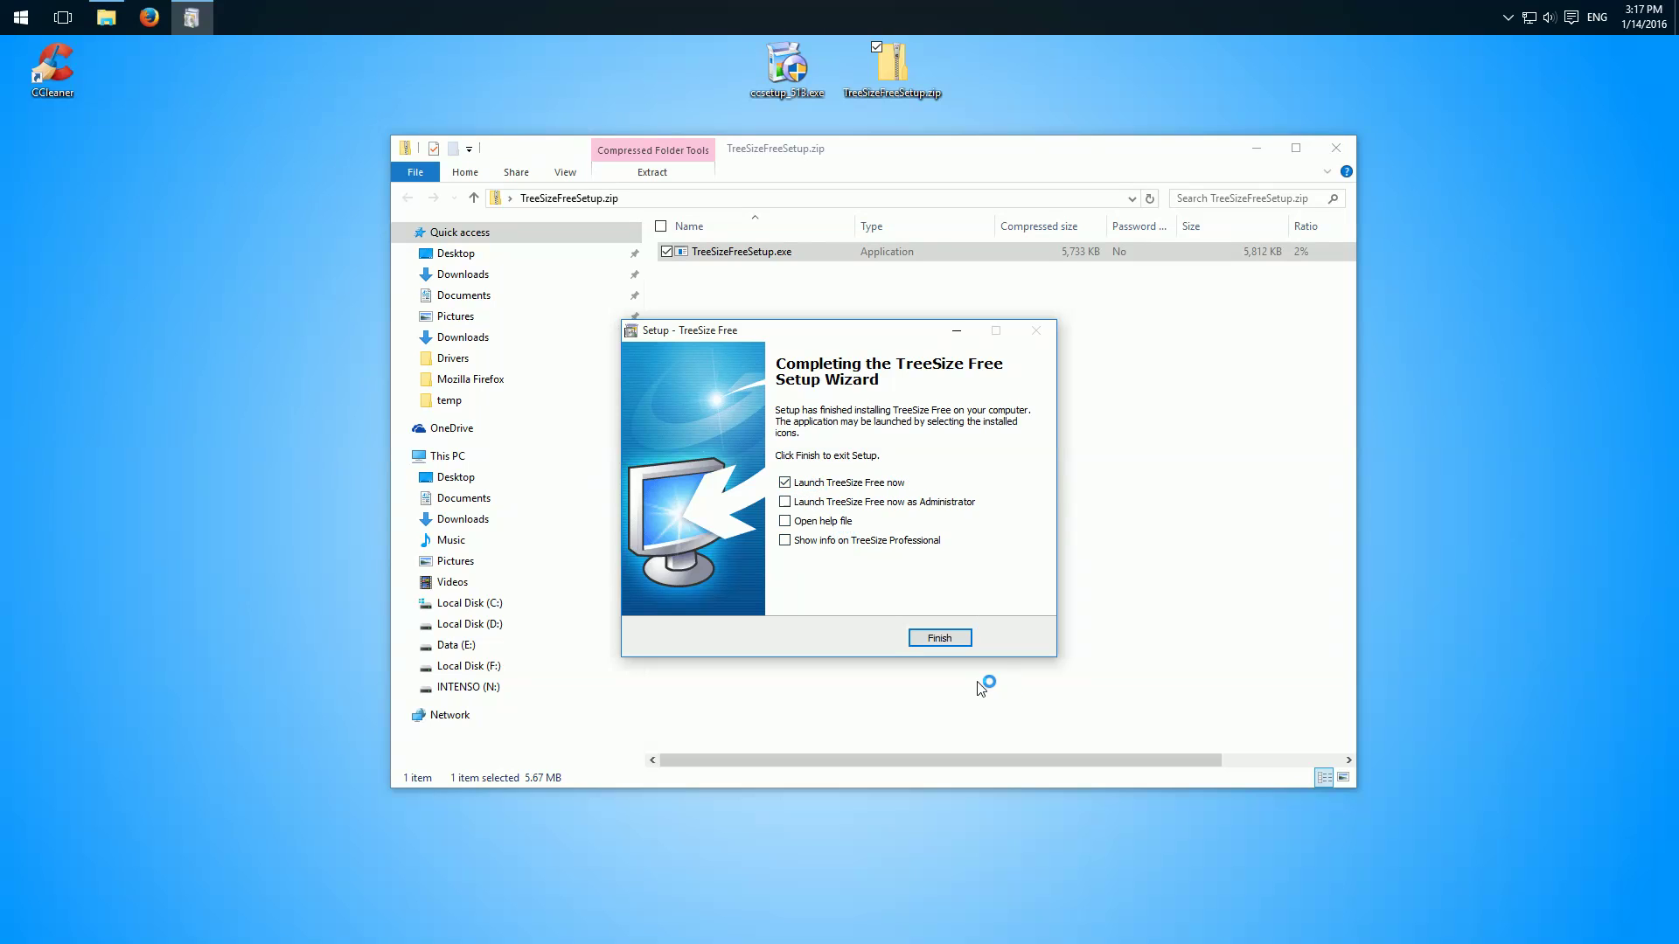
click(937, 637)
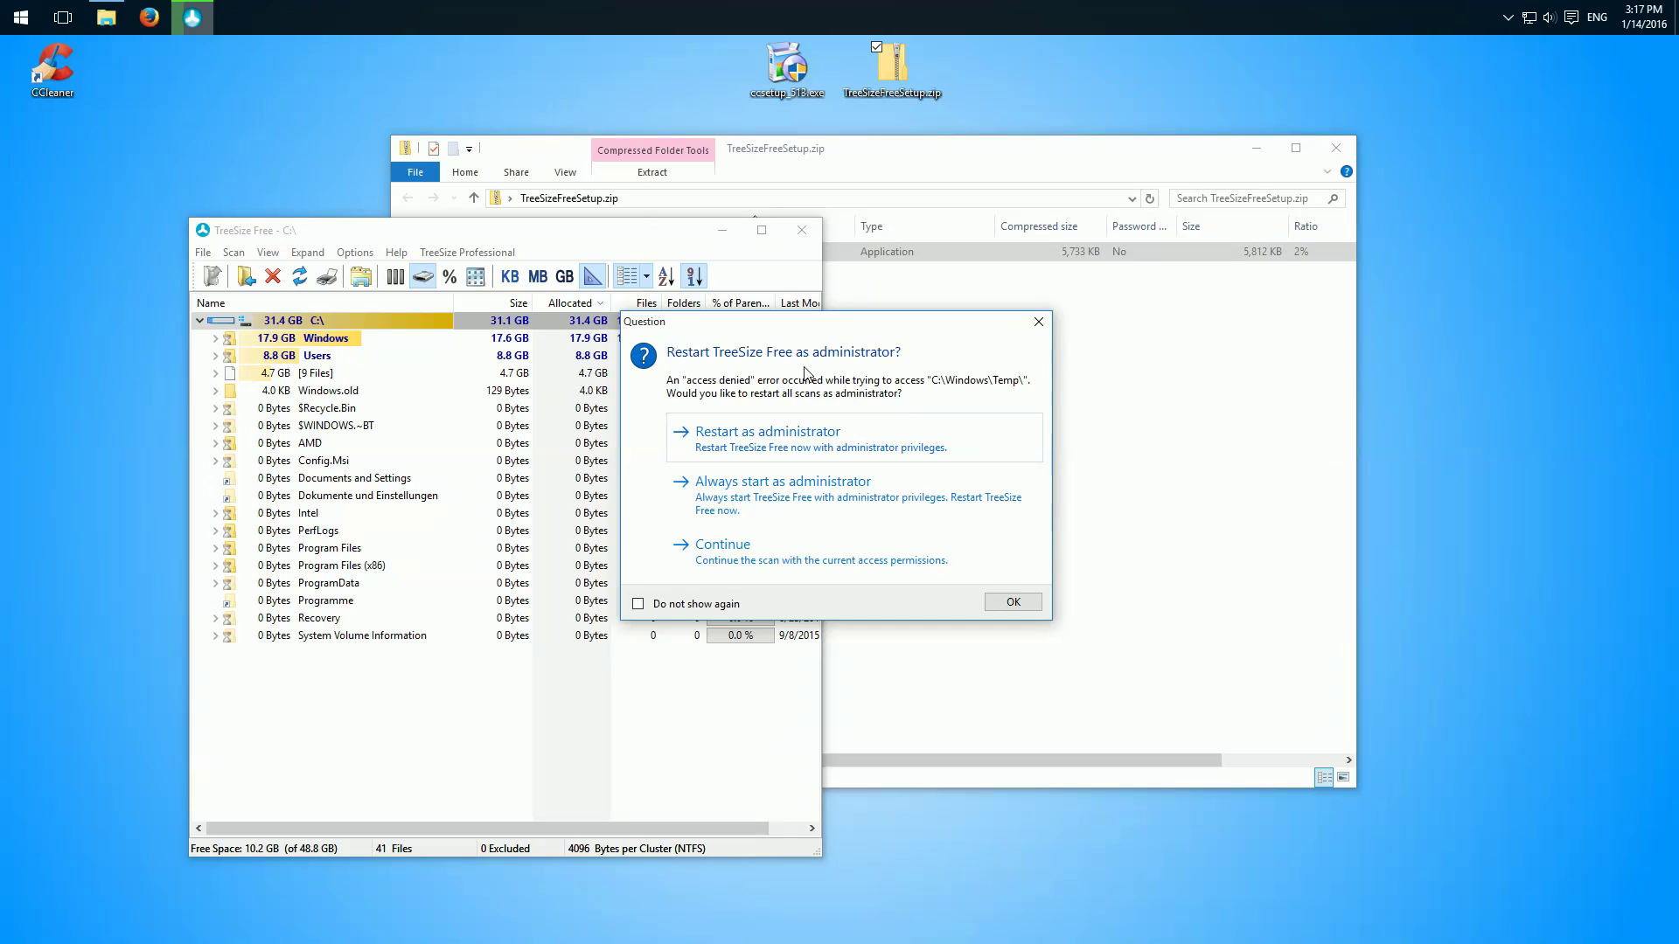
Step: Restart TreeSize Free as administrator and maximize its window
click(812, 438)
click(888, 516)
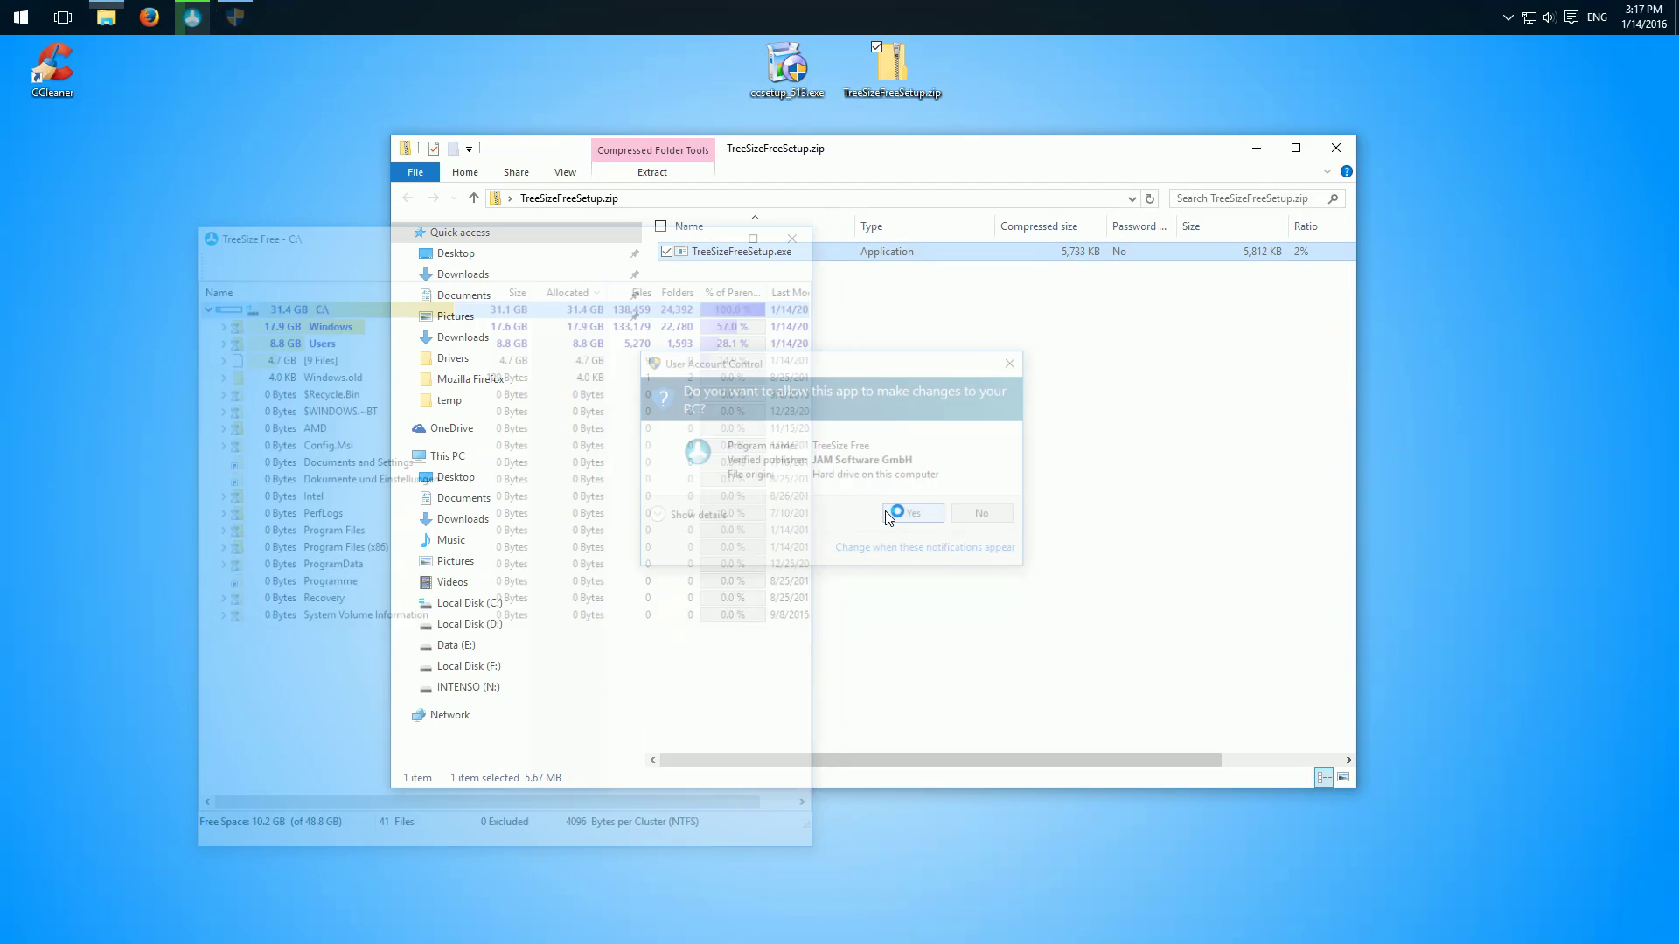
double_click(786, 255)
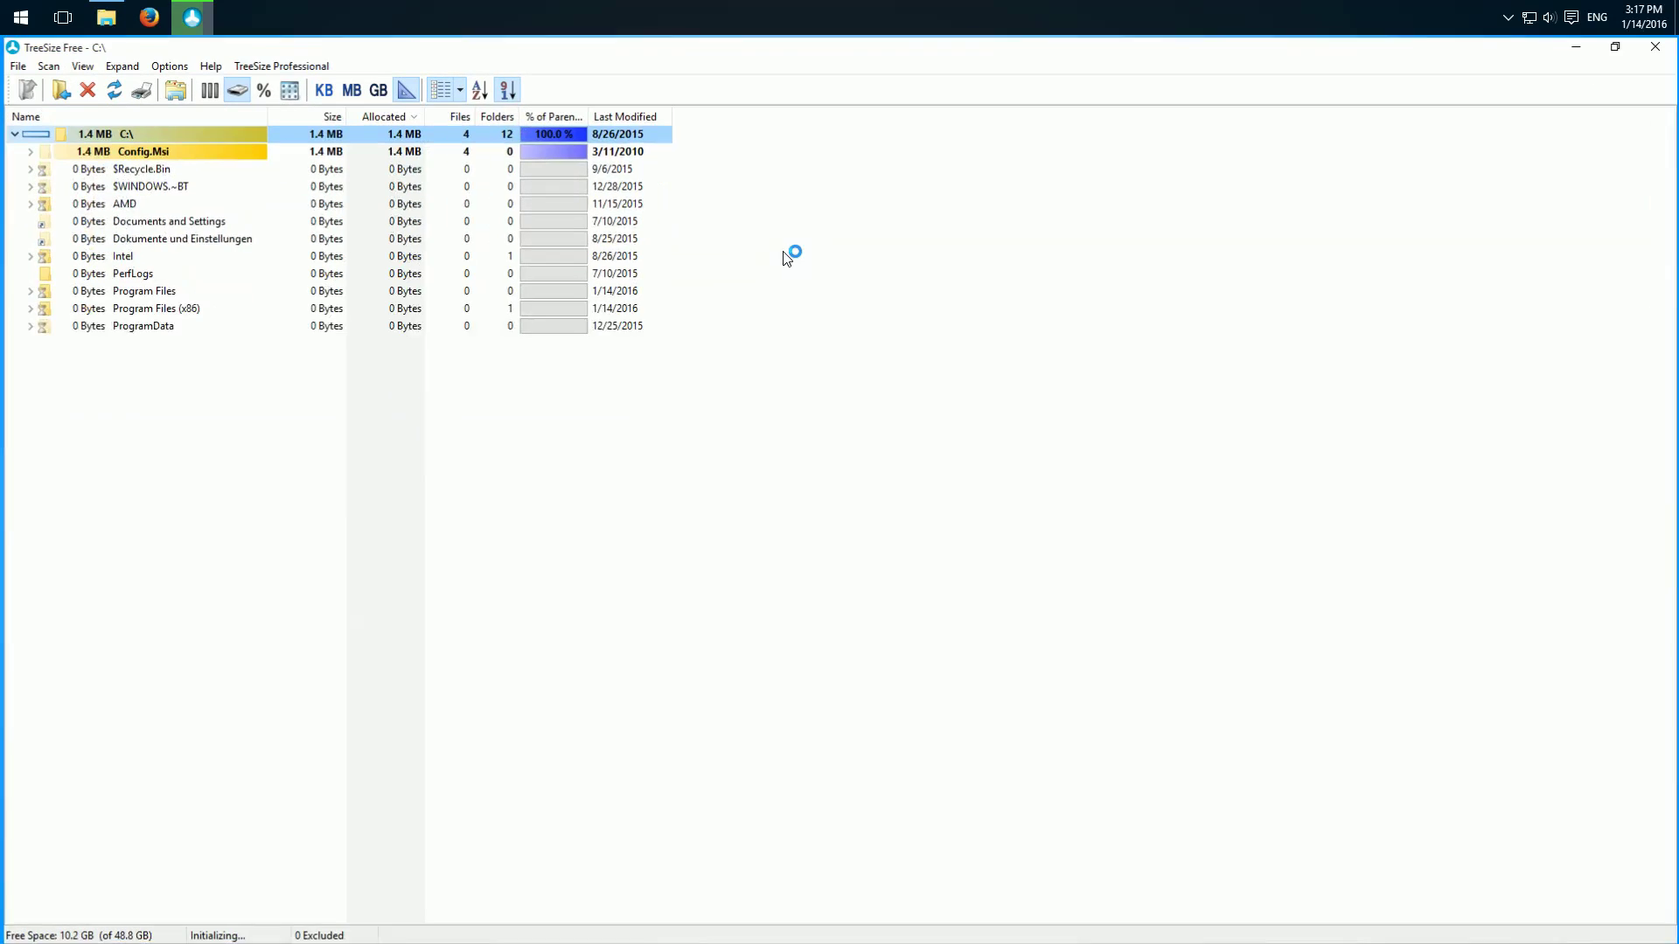
Step: Choose Local Disk (C:) under This PC as the folder to scan and start scanning
click(57, 87)
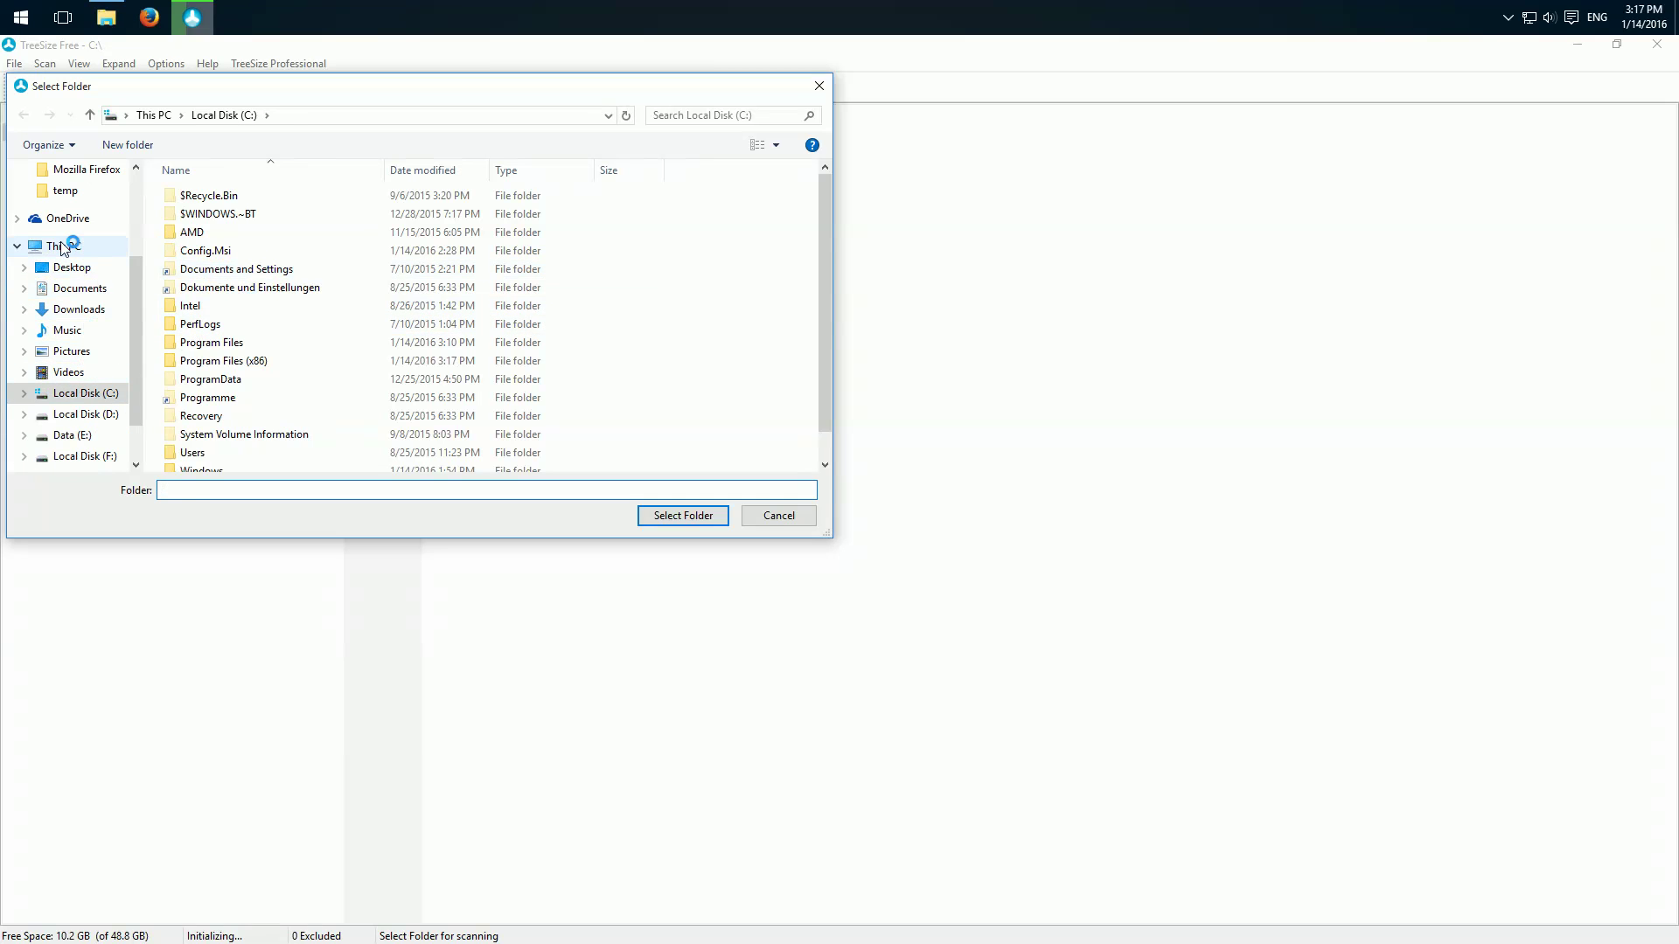
click(63, 246)
scroll(349, 323, down, 3)
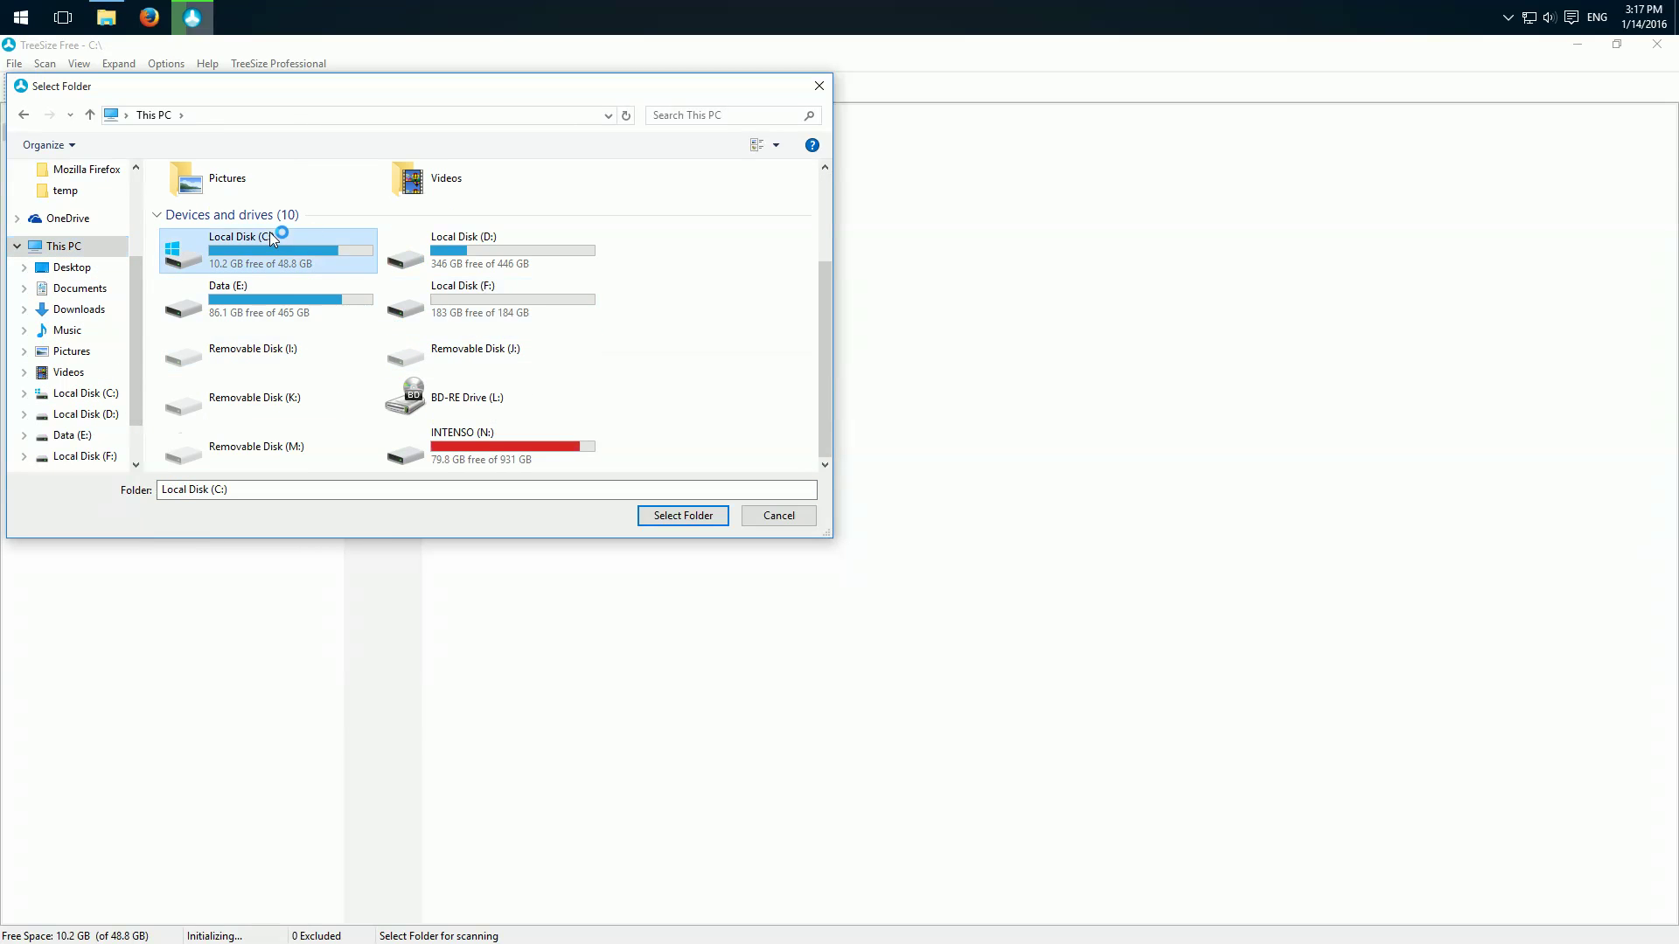
click(477, 254)
double_click(267, 262)
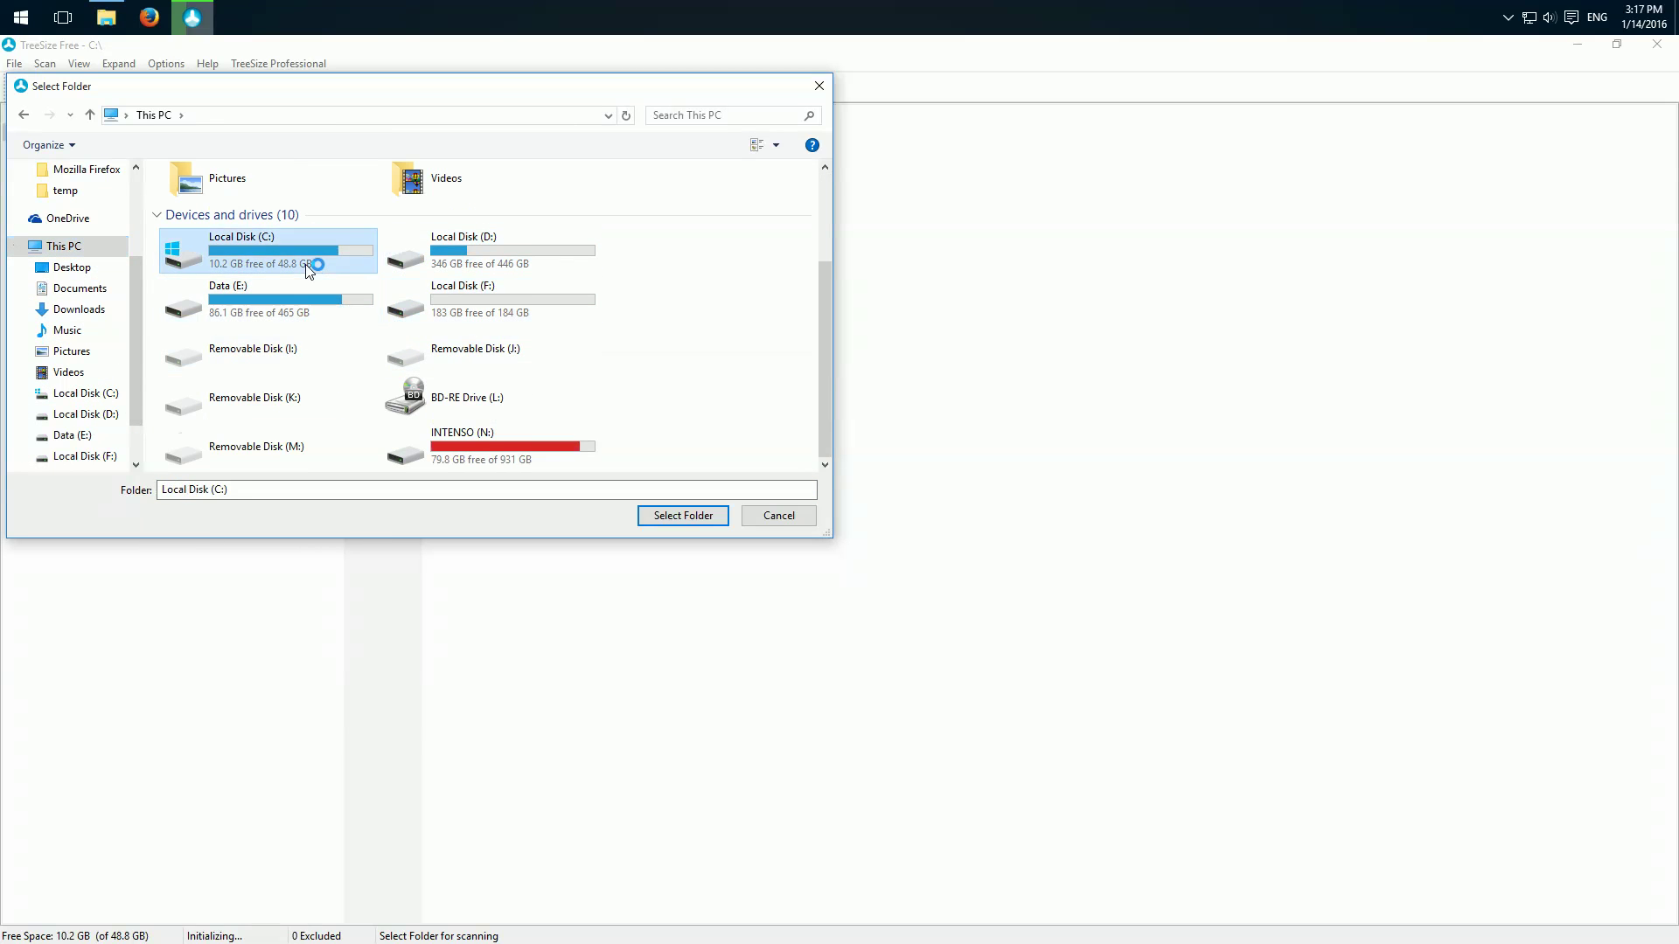
click(63, 246)
click(263, 385)
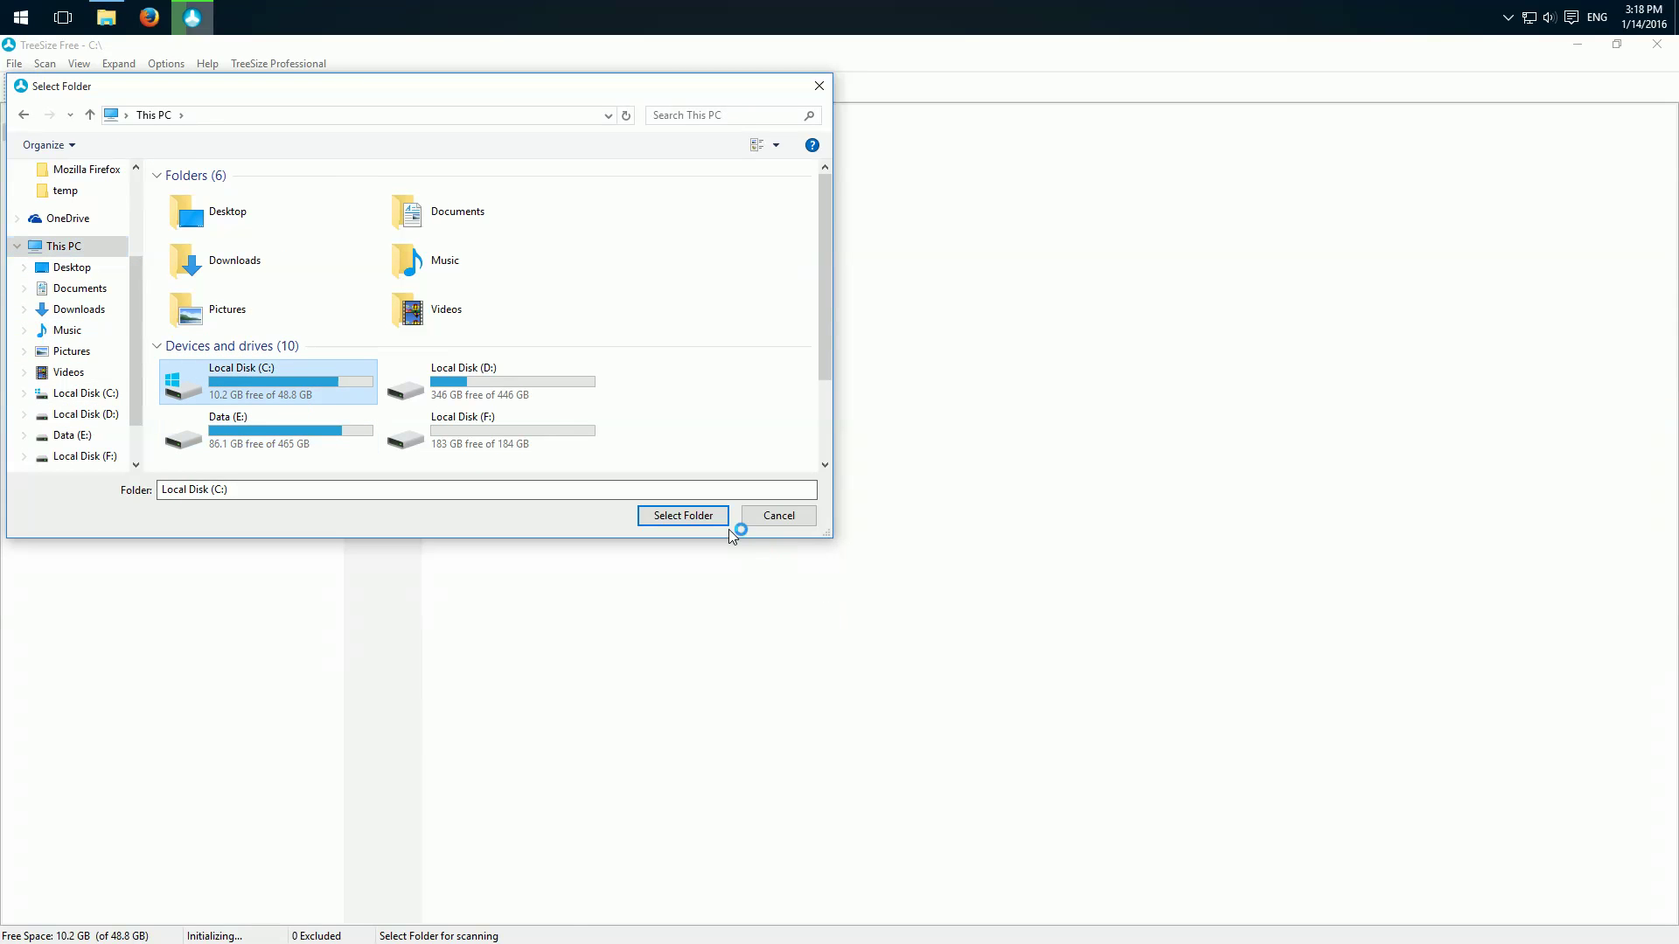
click(699, 514)
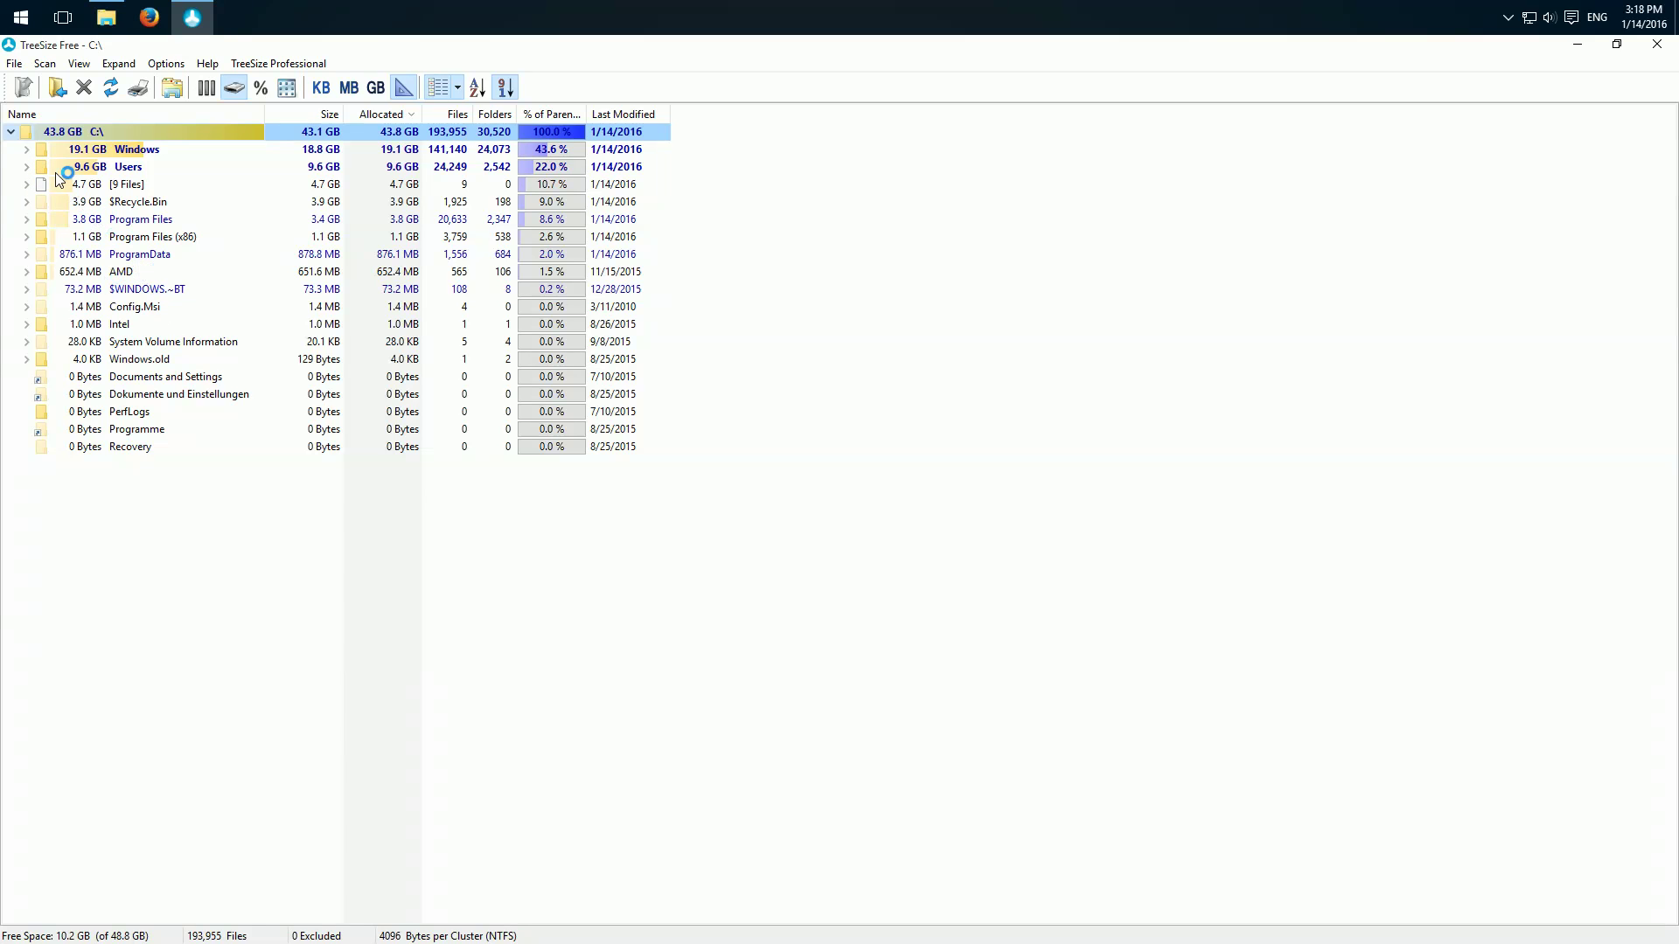
Step: Expand Users, the user profile, Documents and its [31 Files] entry in the C:\ tree
click(27, 149)
click(28, 132)
click(28, 167)
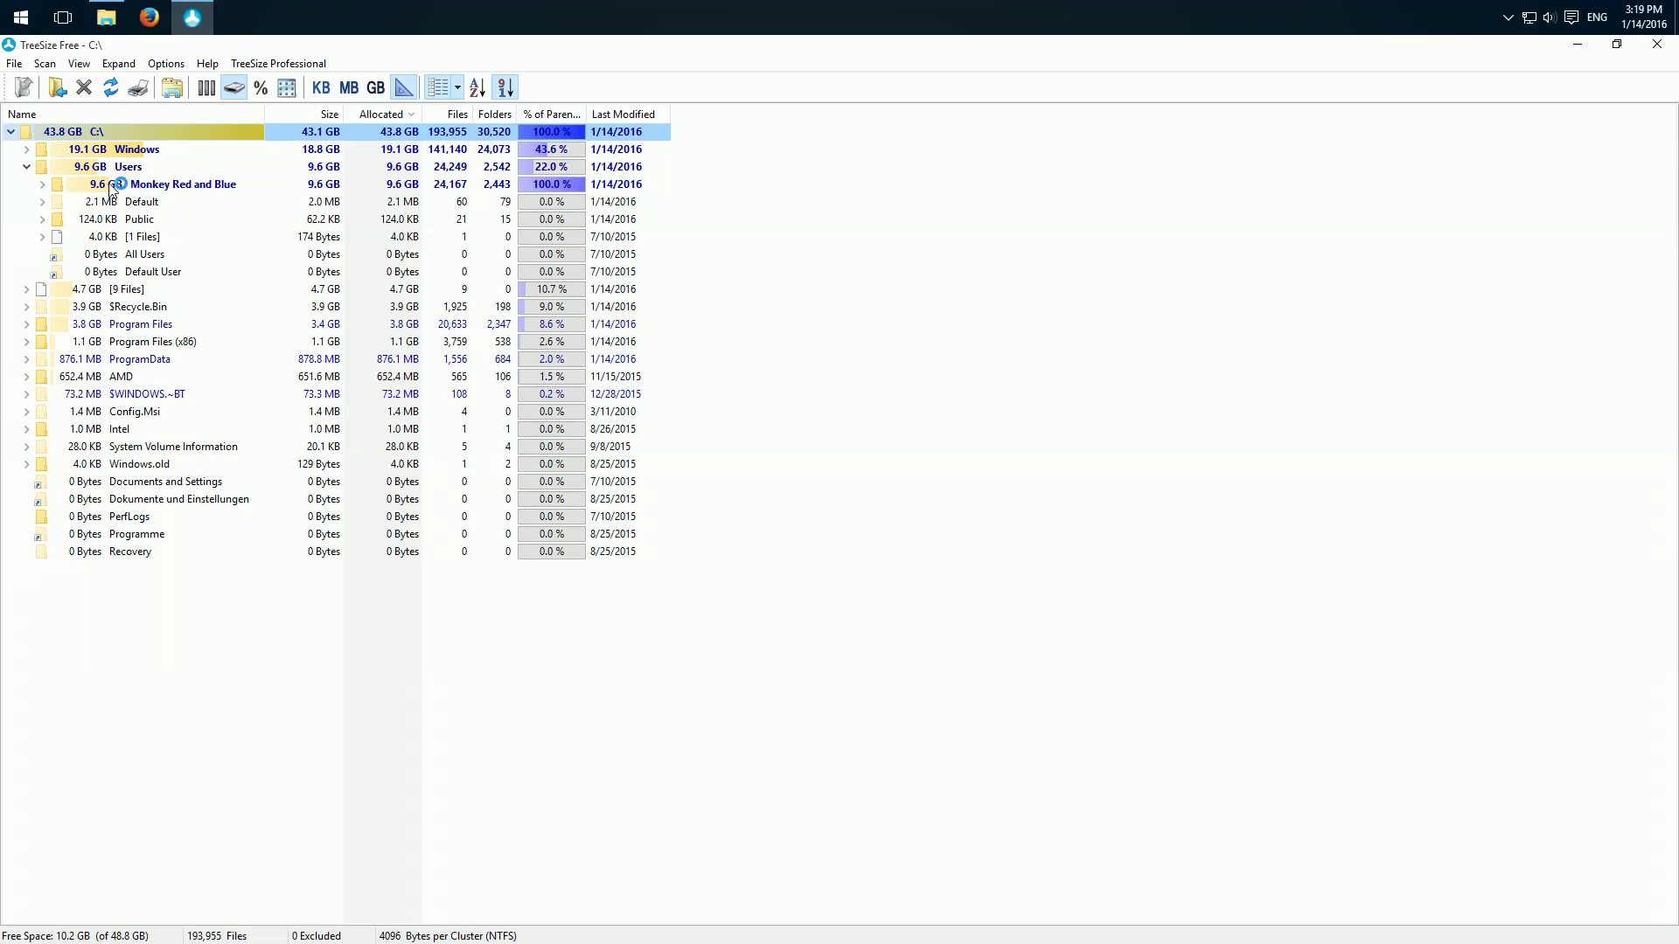
click(45, 185)
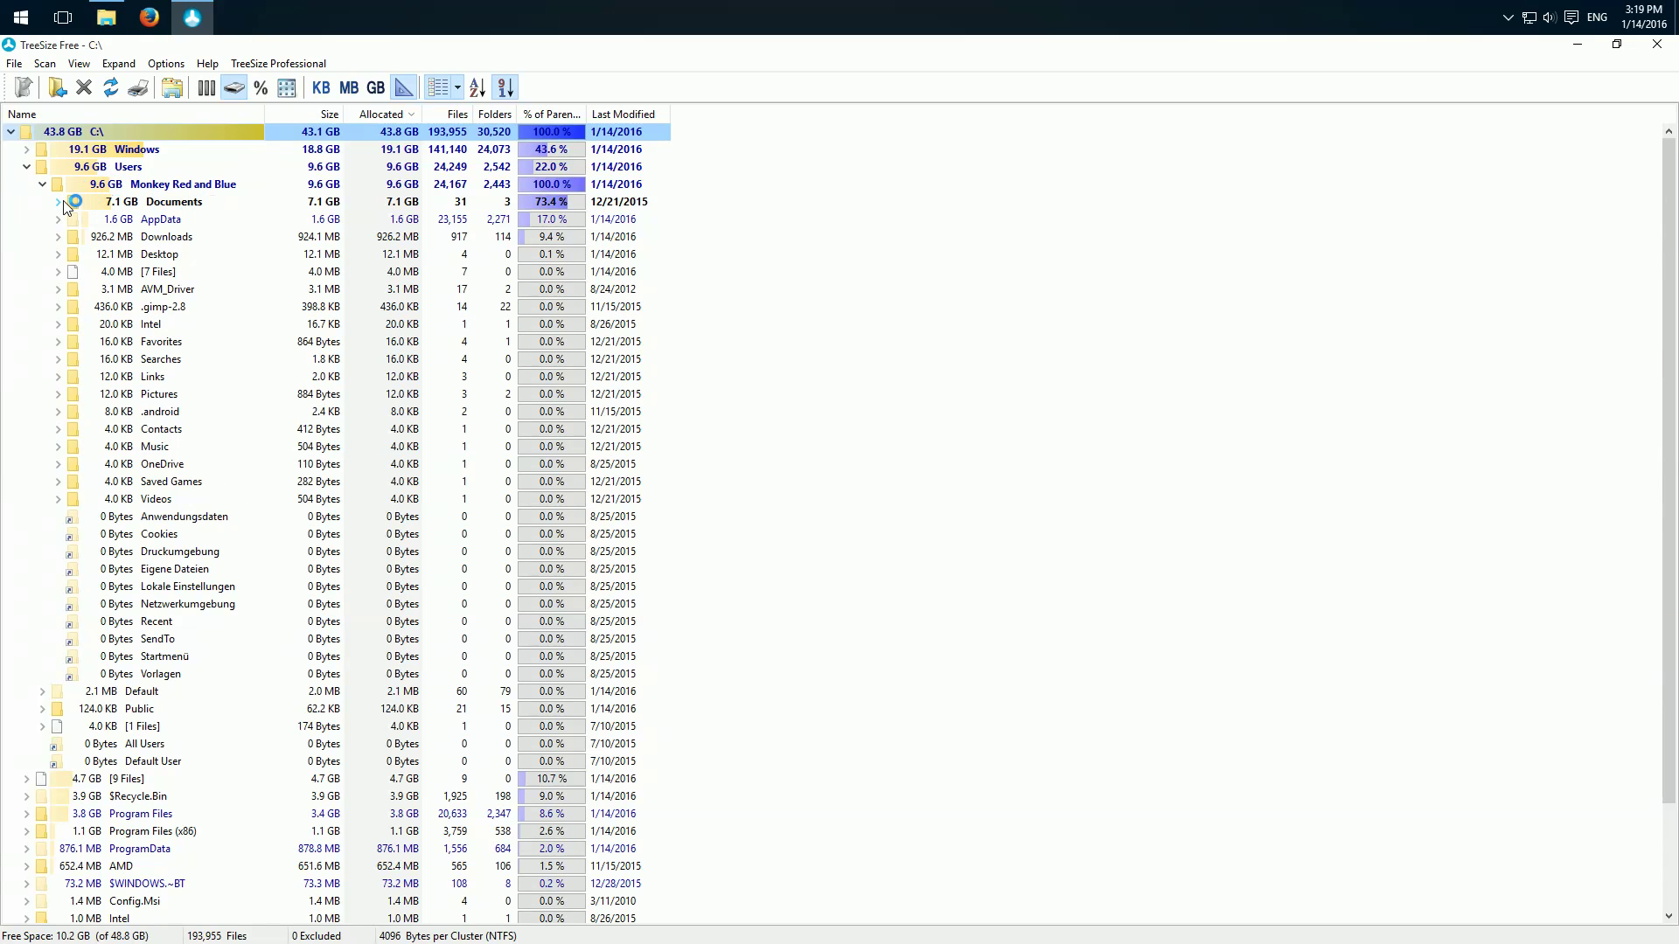
click(58, 202)
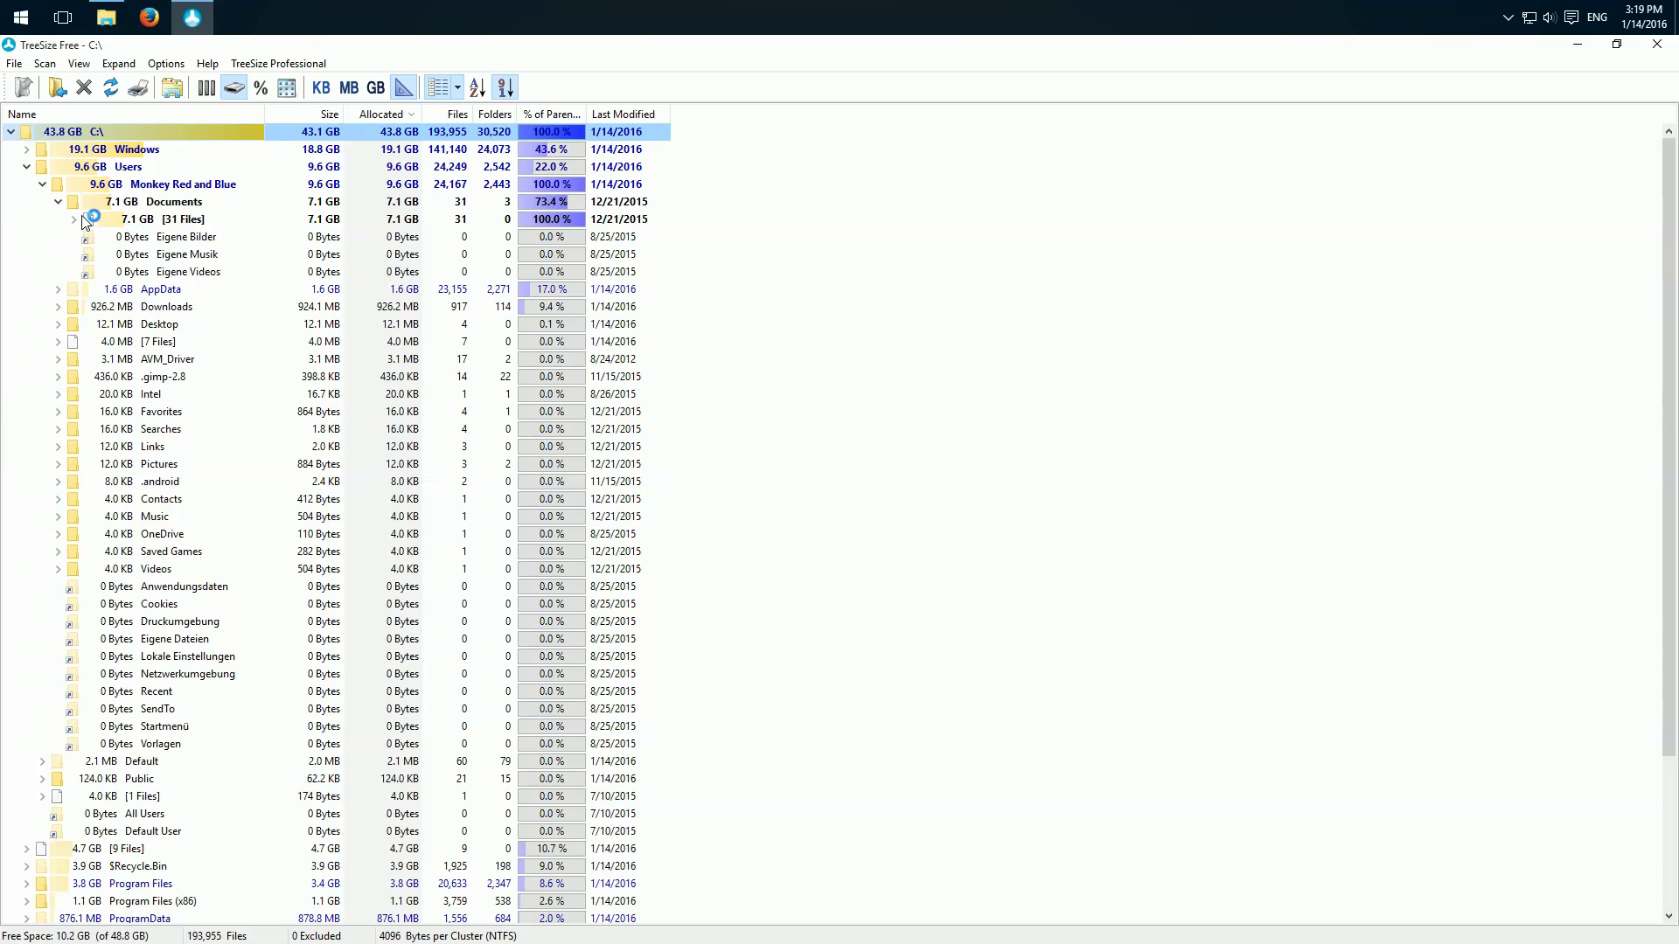
click(74, 219)
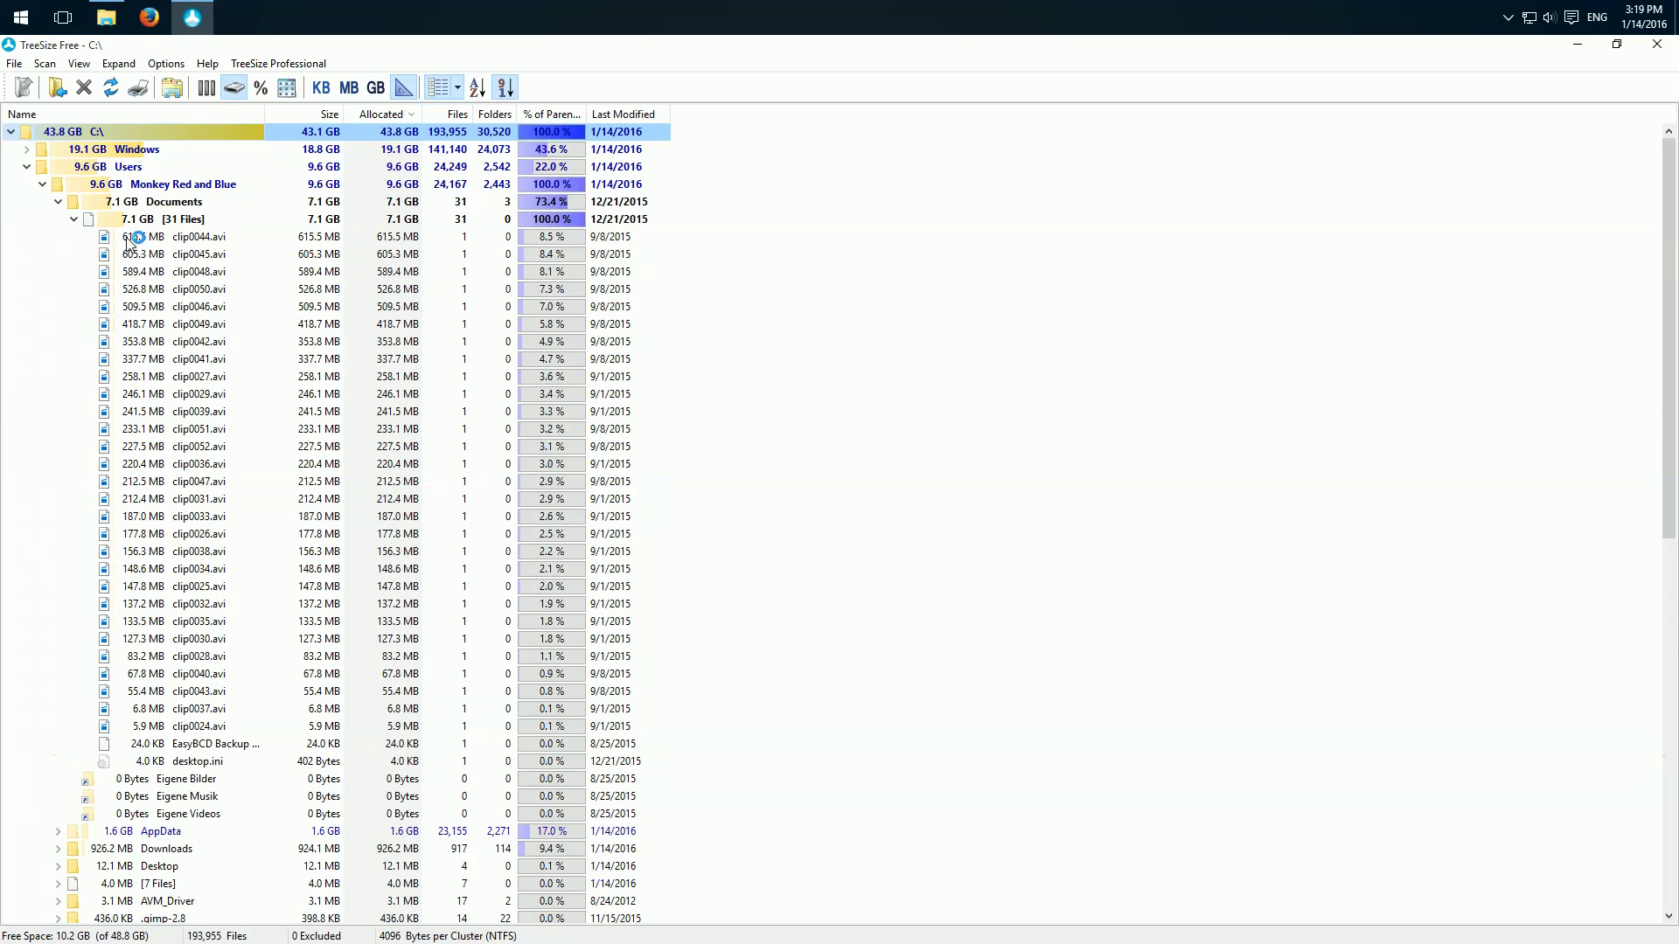
Step: Select the clip0044.avi, clip0033.avi and clip0034.avi files in the list
click(167, 238)
click(179, 518)
click(184, 568)
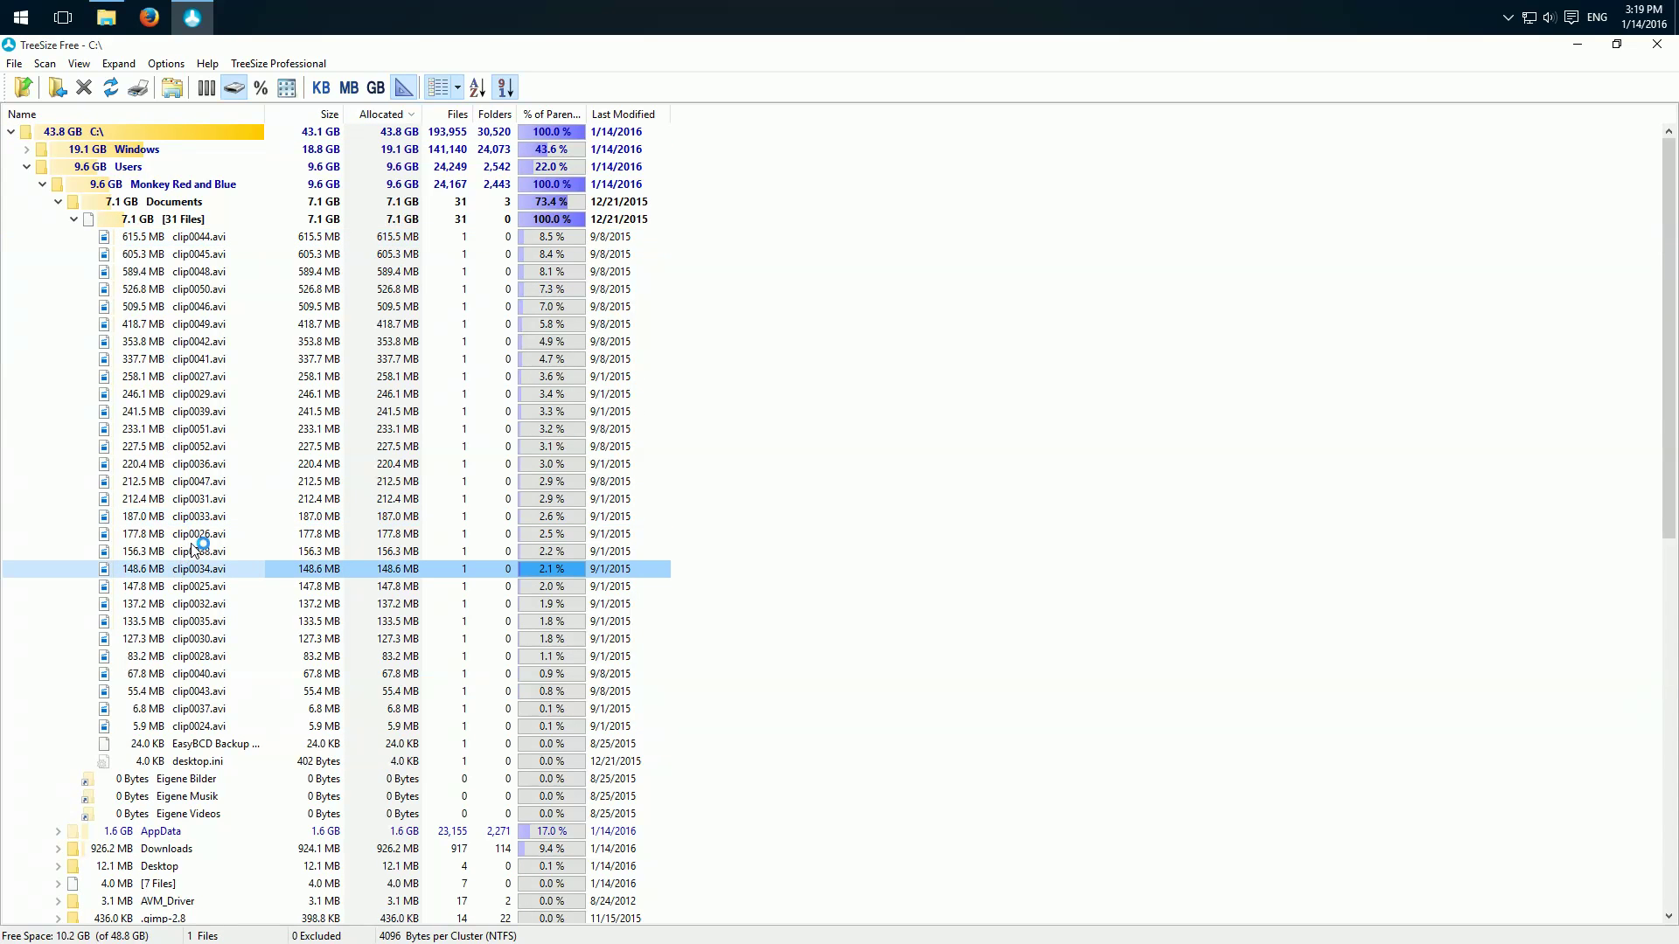